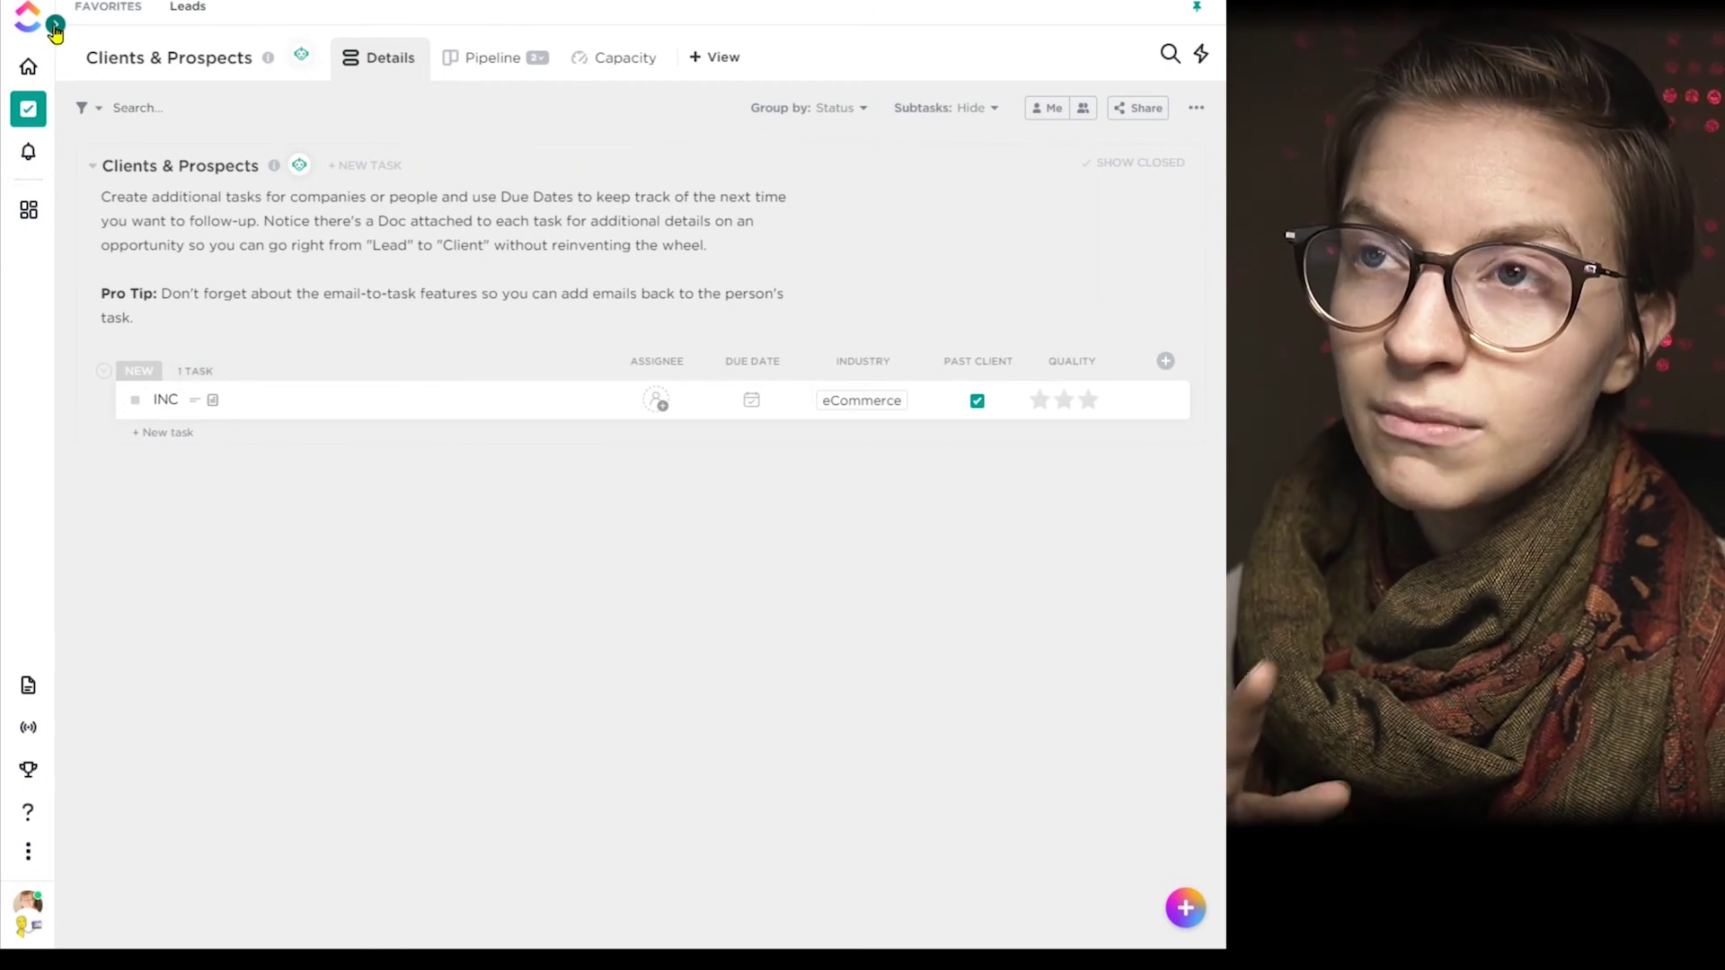
Step: Toggle the Spaces sidebar, view the INC task, then bring the sidebar back beside Clients & Prospects
left_click(55, 25)
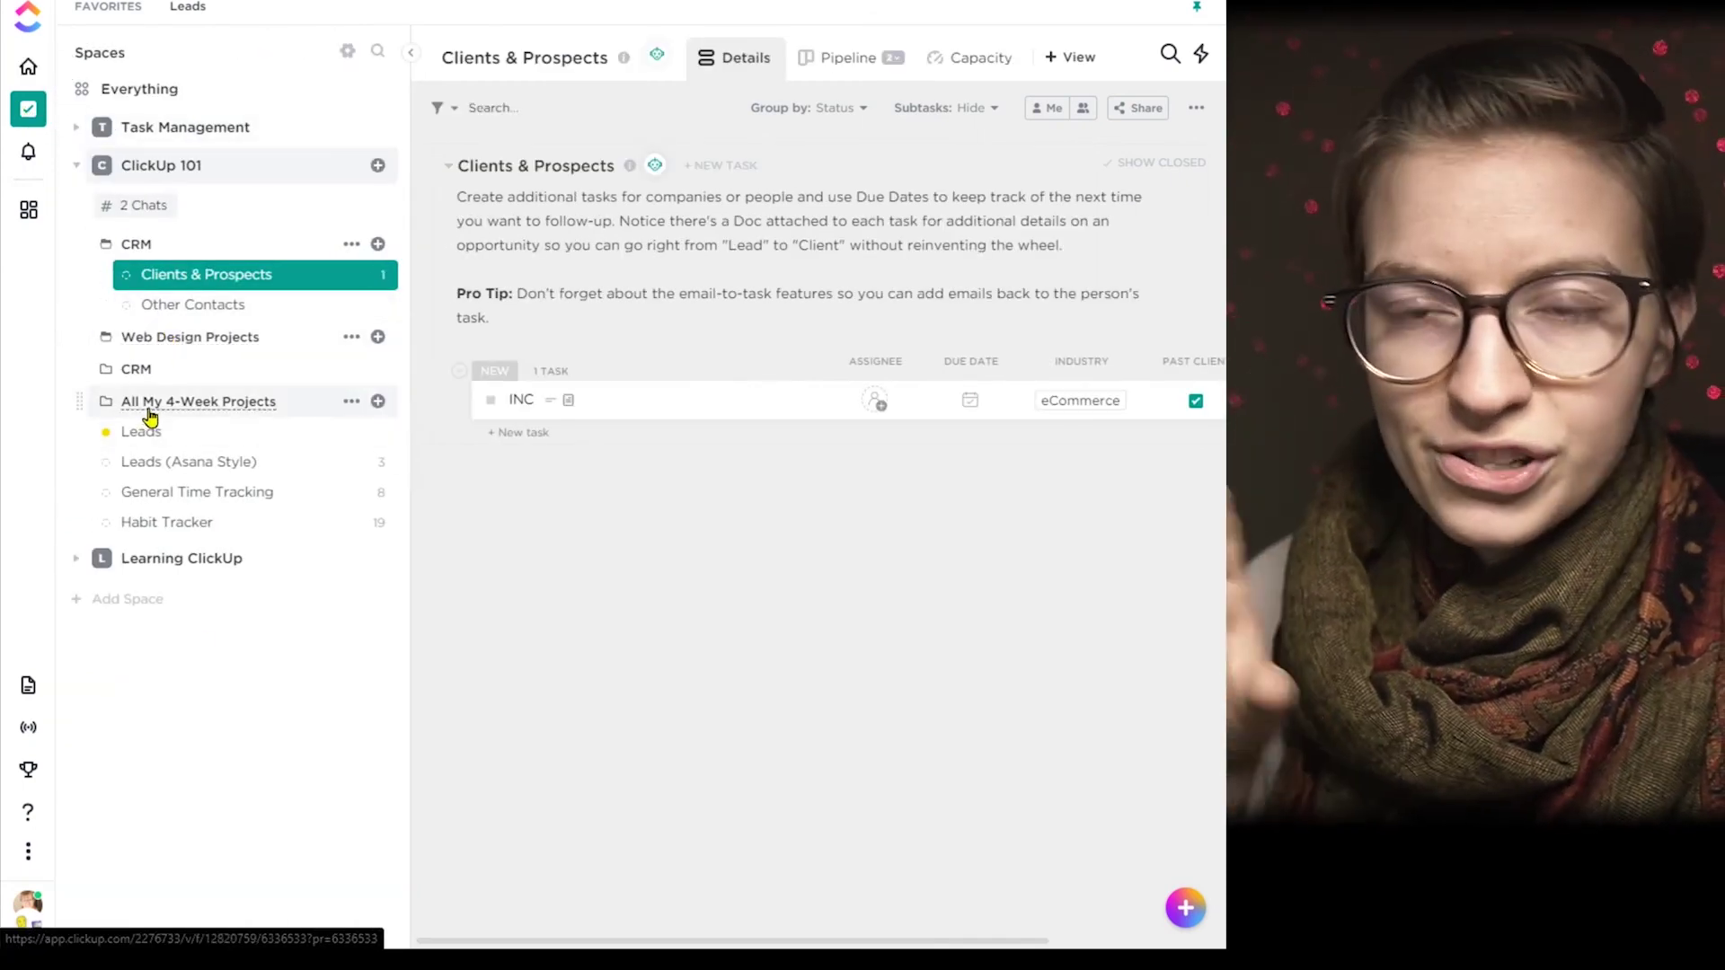
left_click(408, 59)
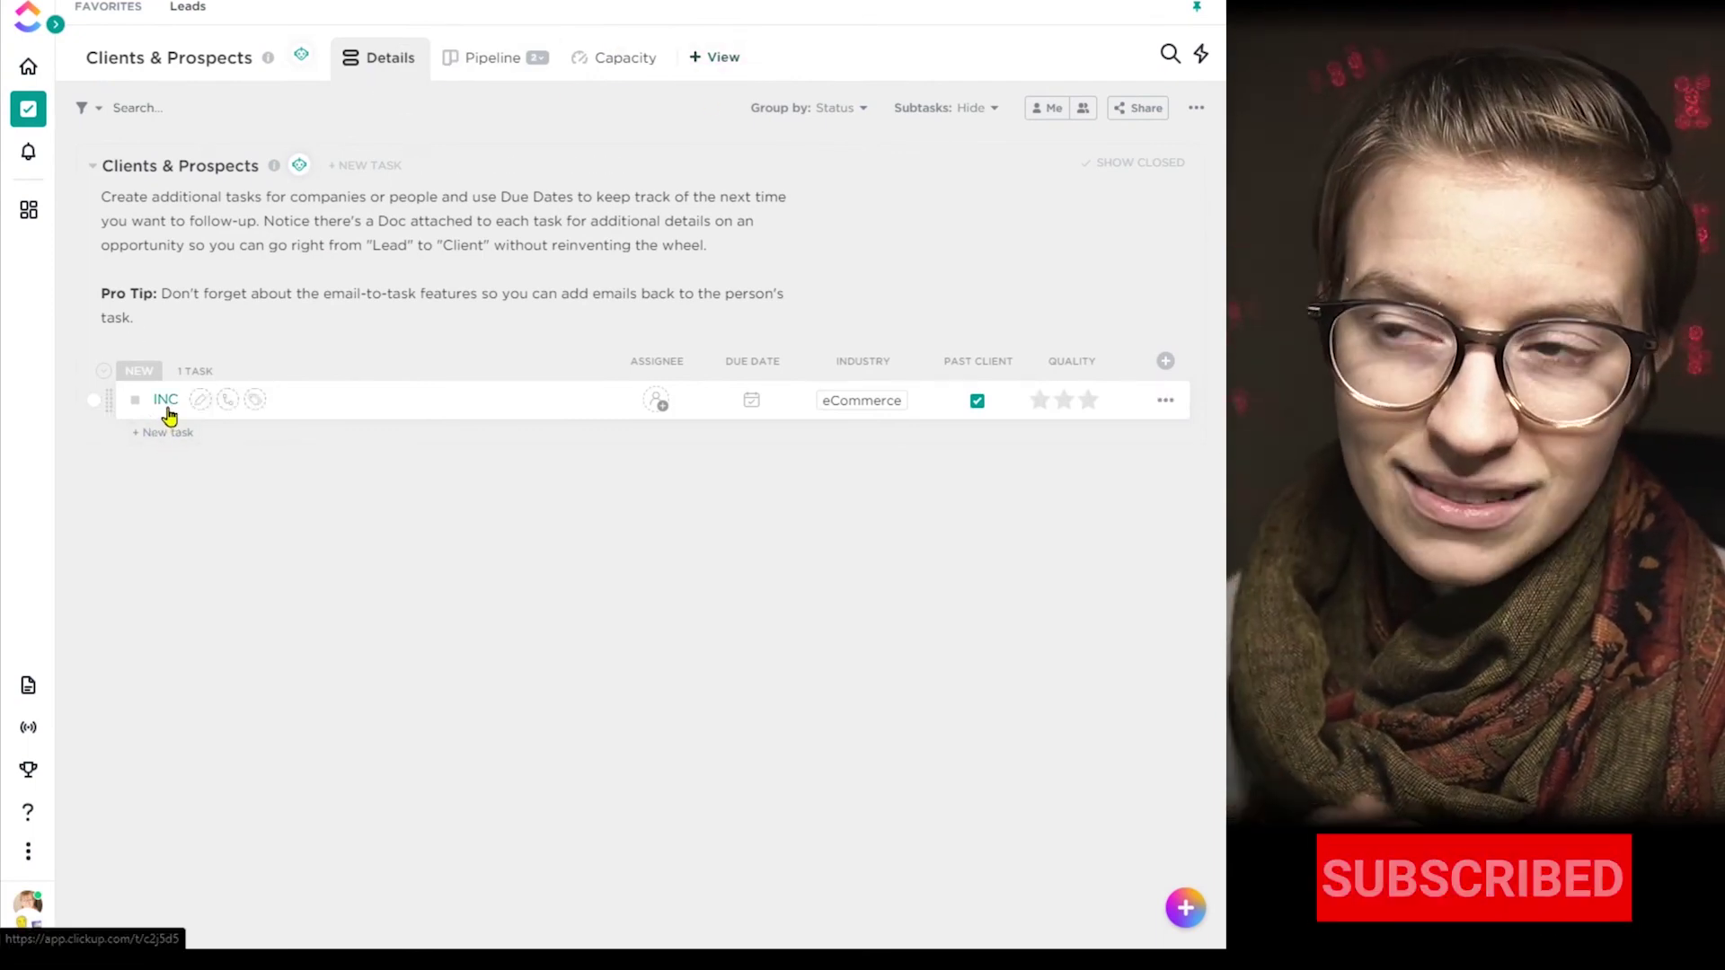
left_click(165, 399)
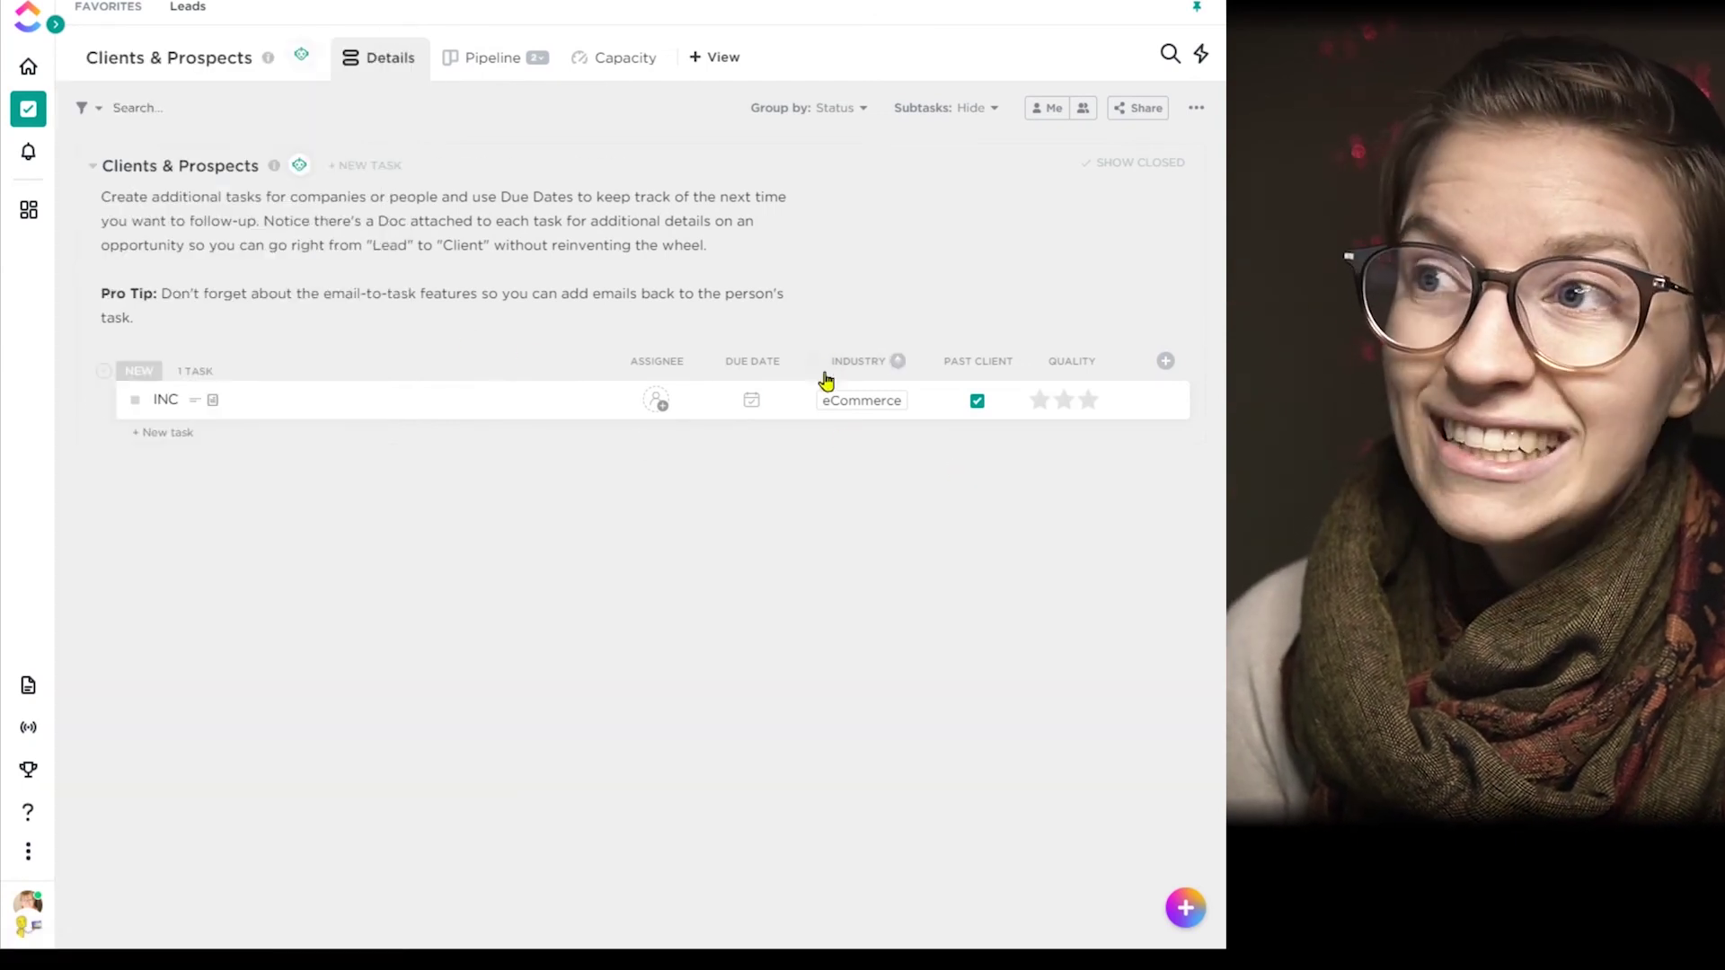
mouse_move(57, 25)
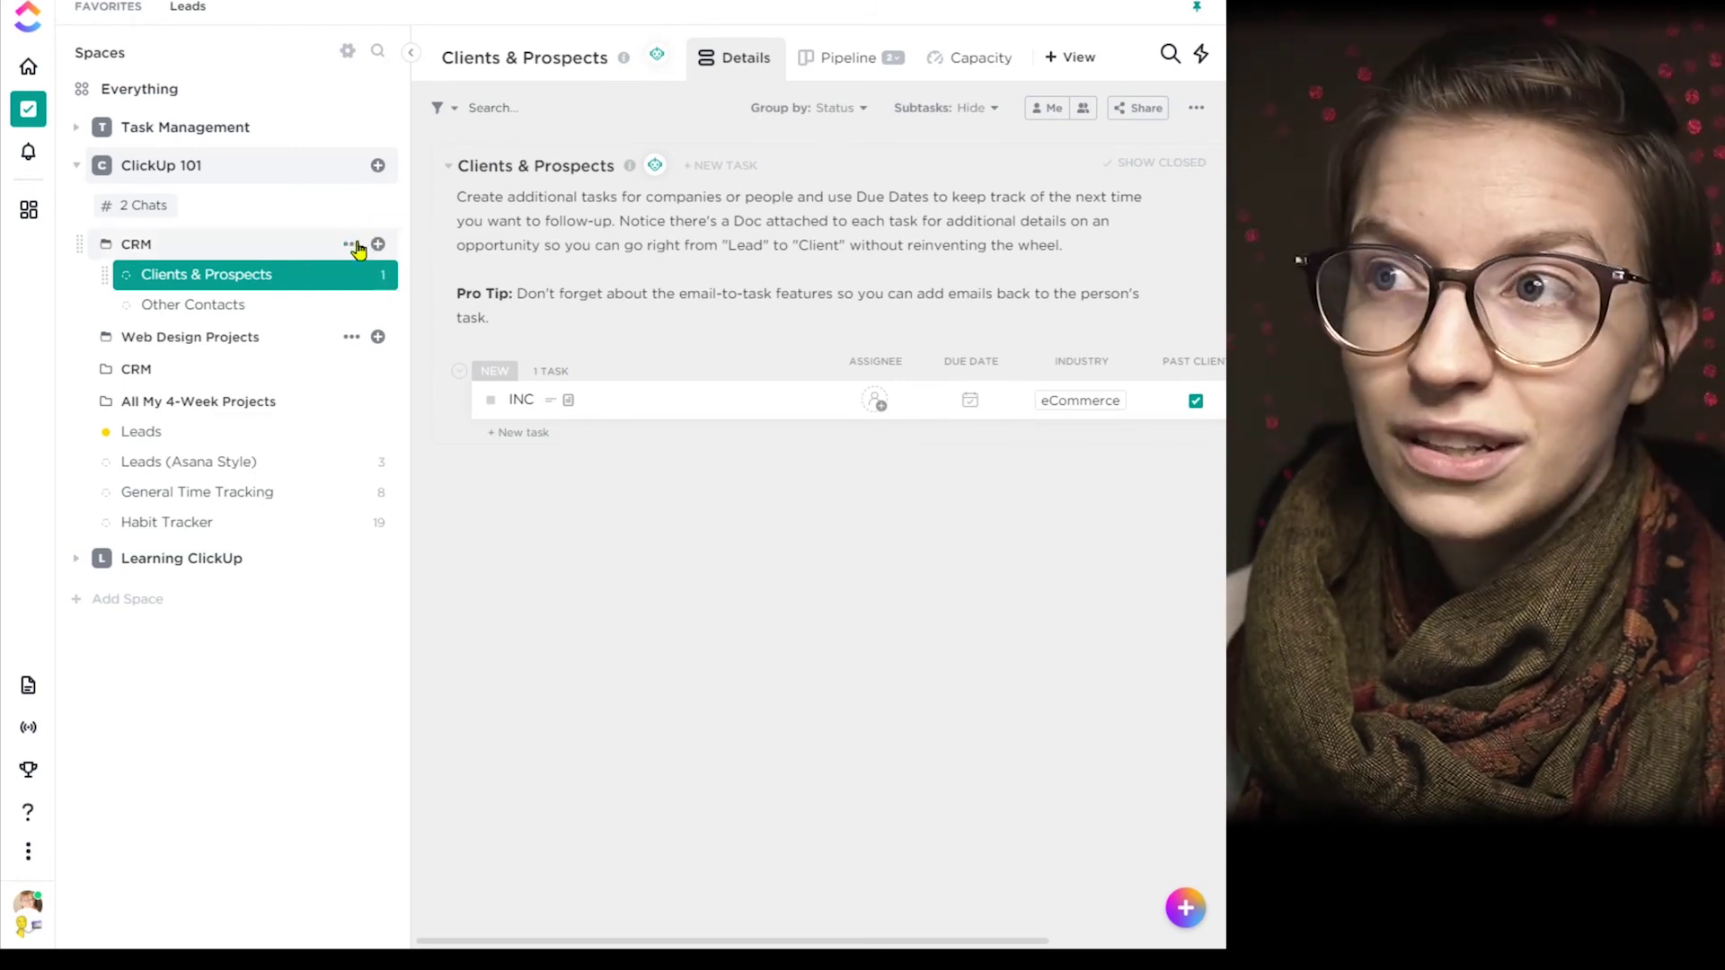
left_click(351, 245)
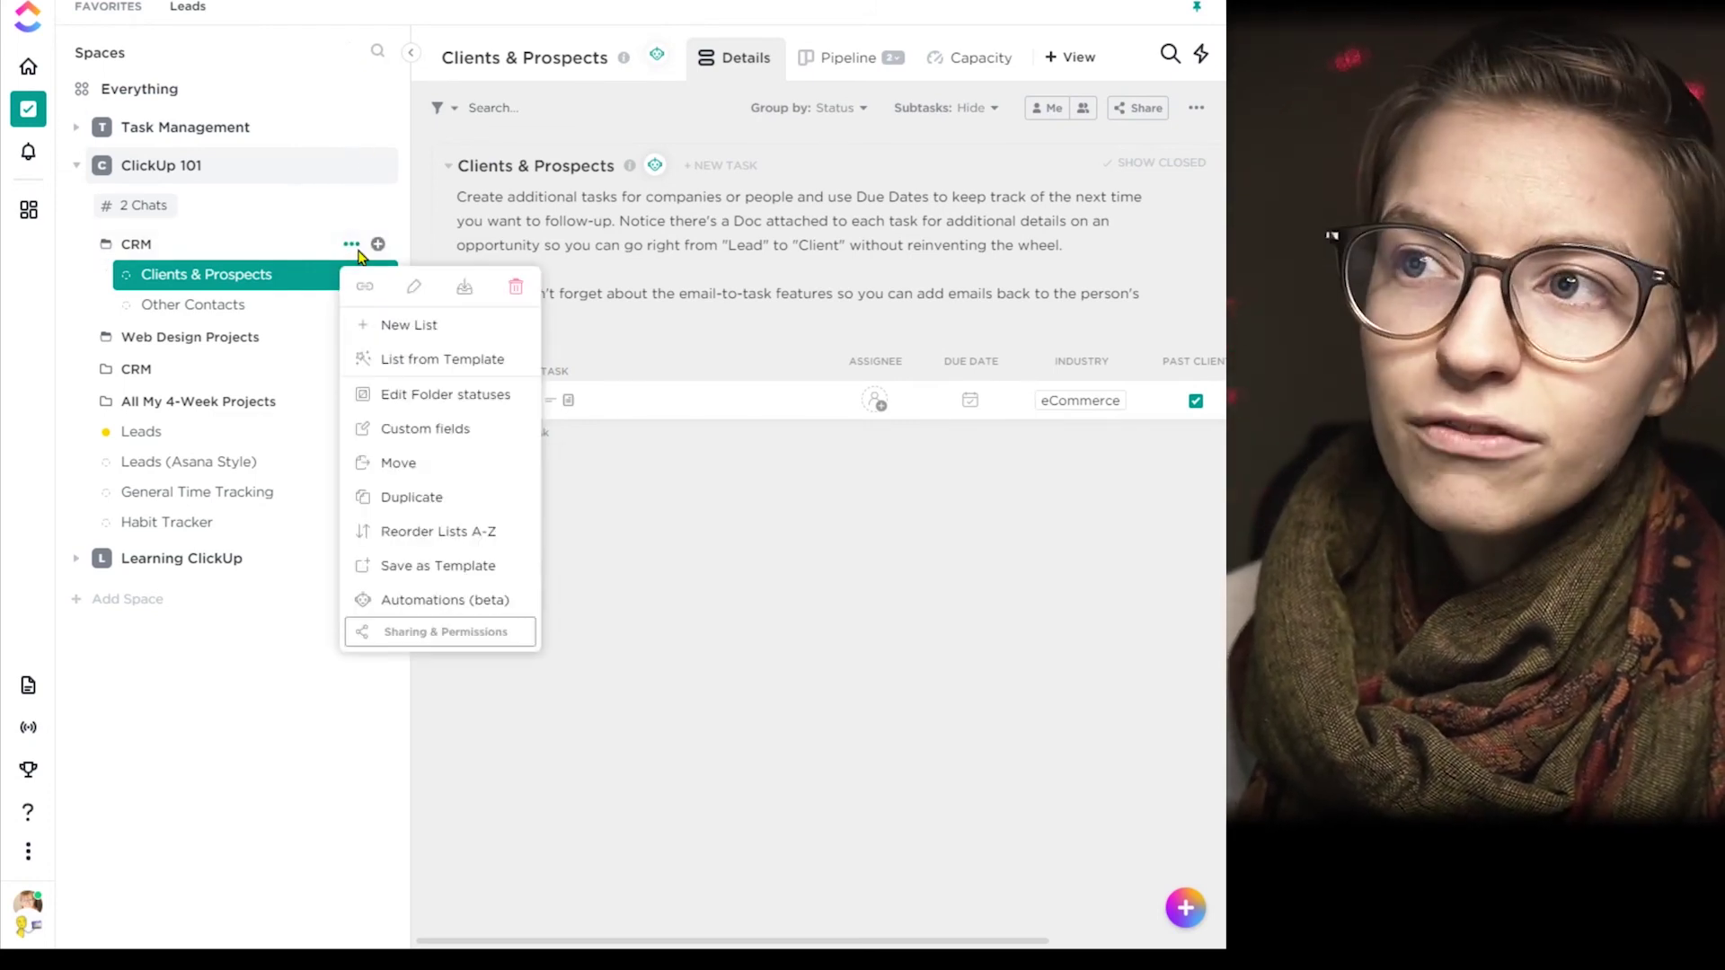
left_click(429, 428)
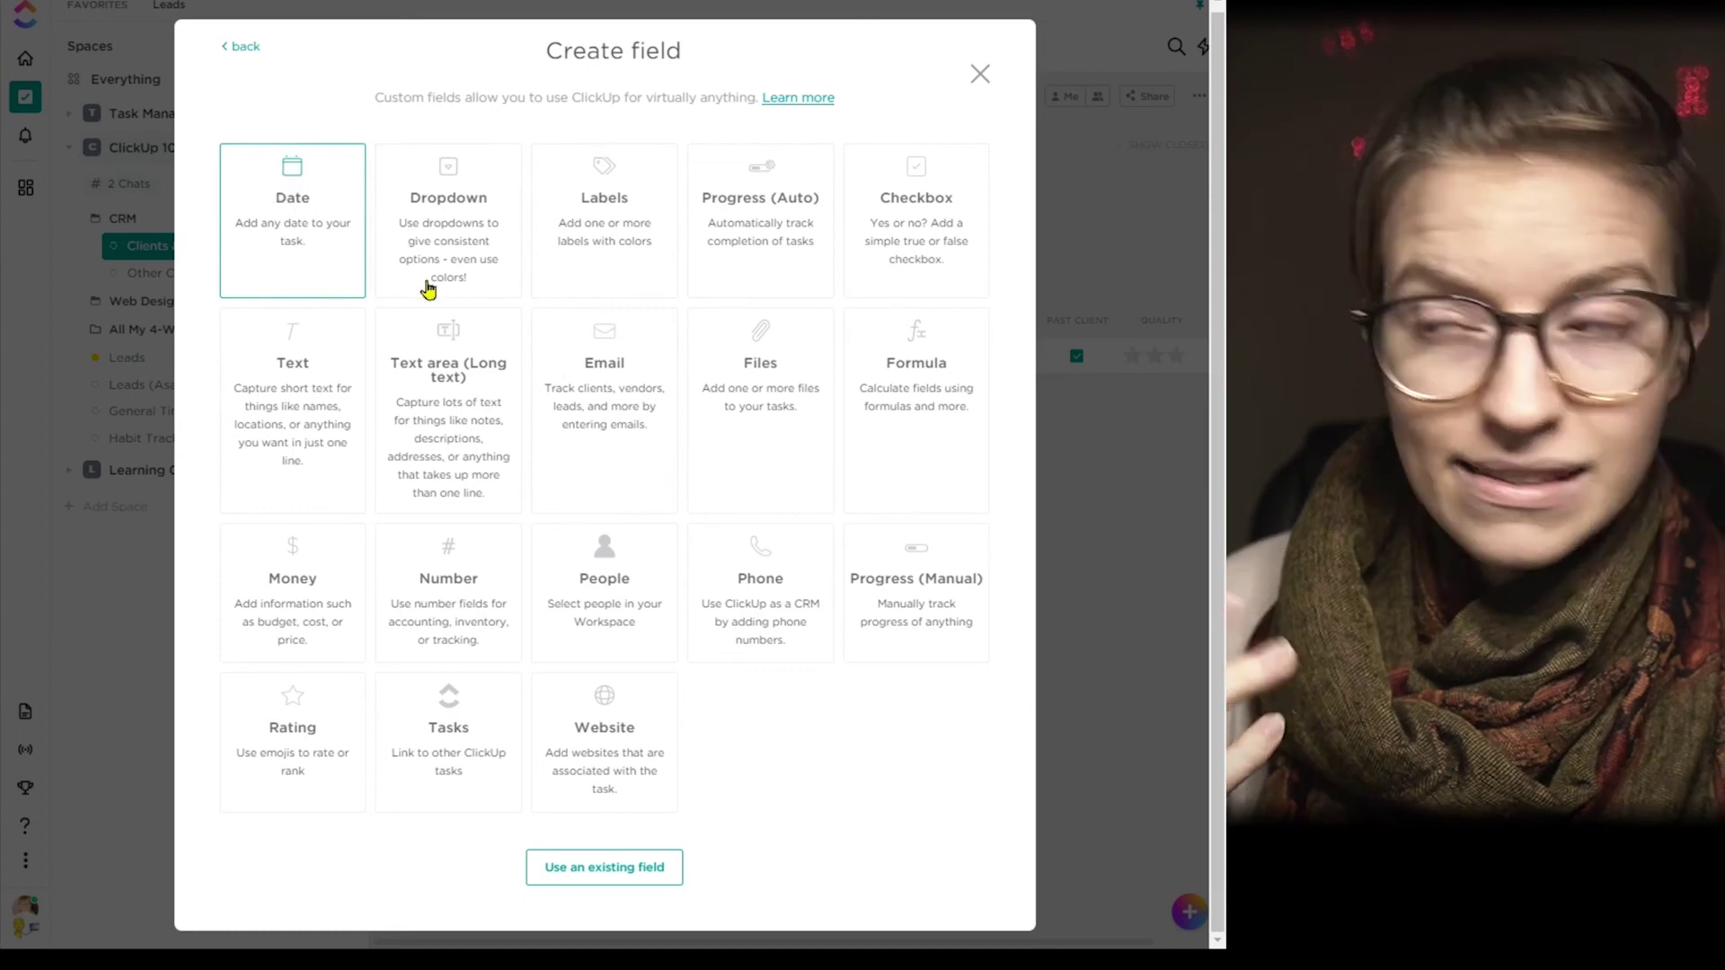
left_click(981, 75)
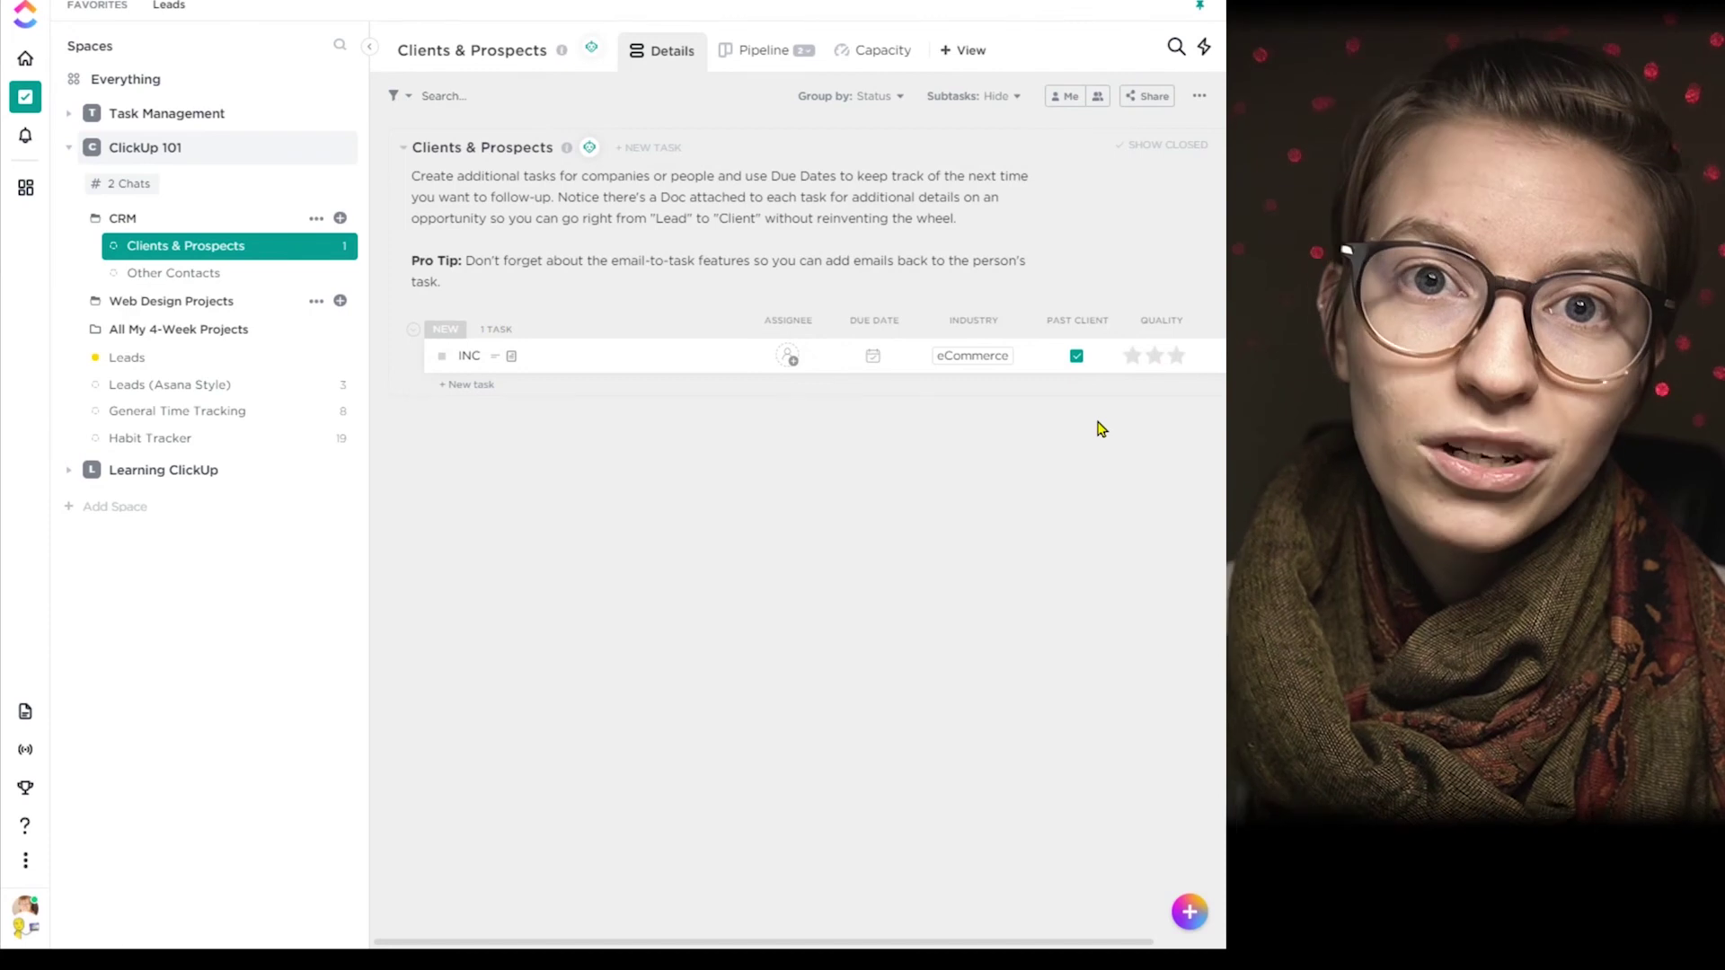
Step: Scroll the Clients & Prospects list sideways and collapse the Spaces sidebar
left_click_drag(836, 942, 905, 942)
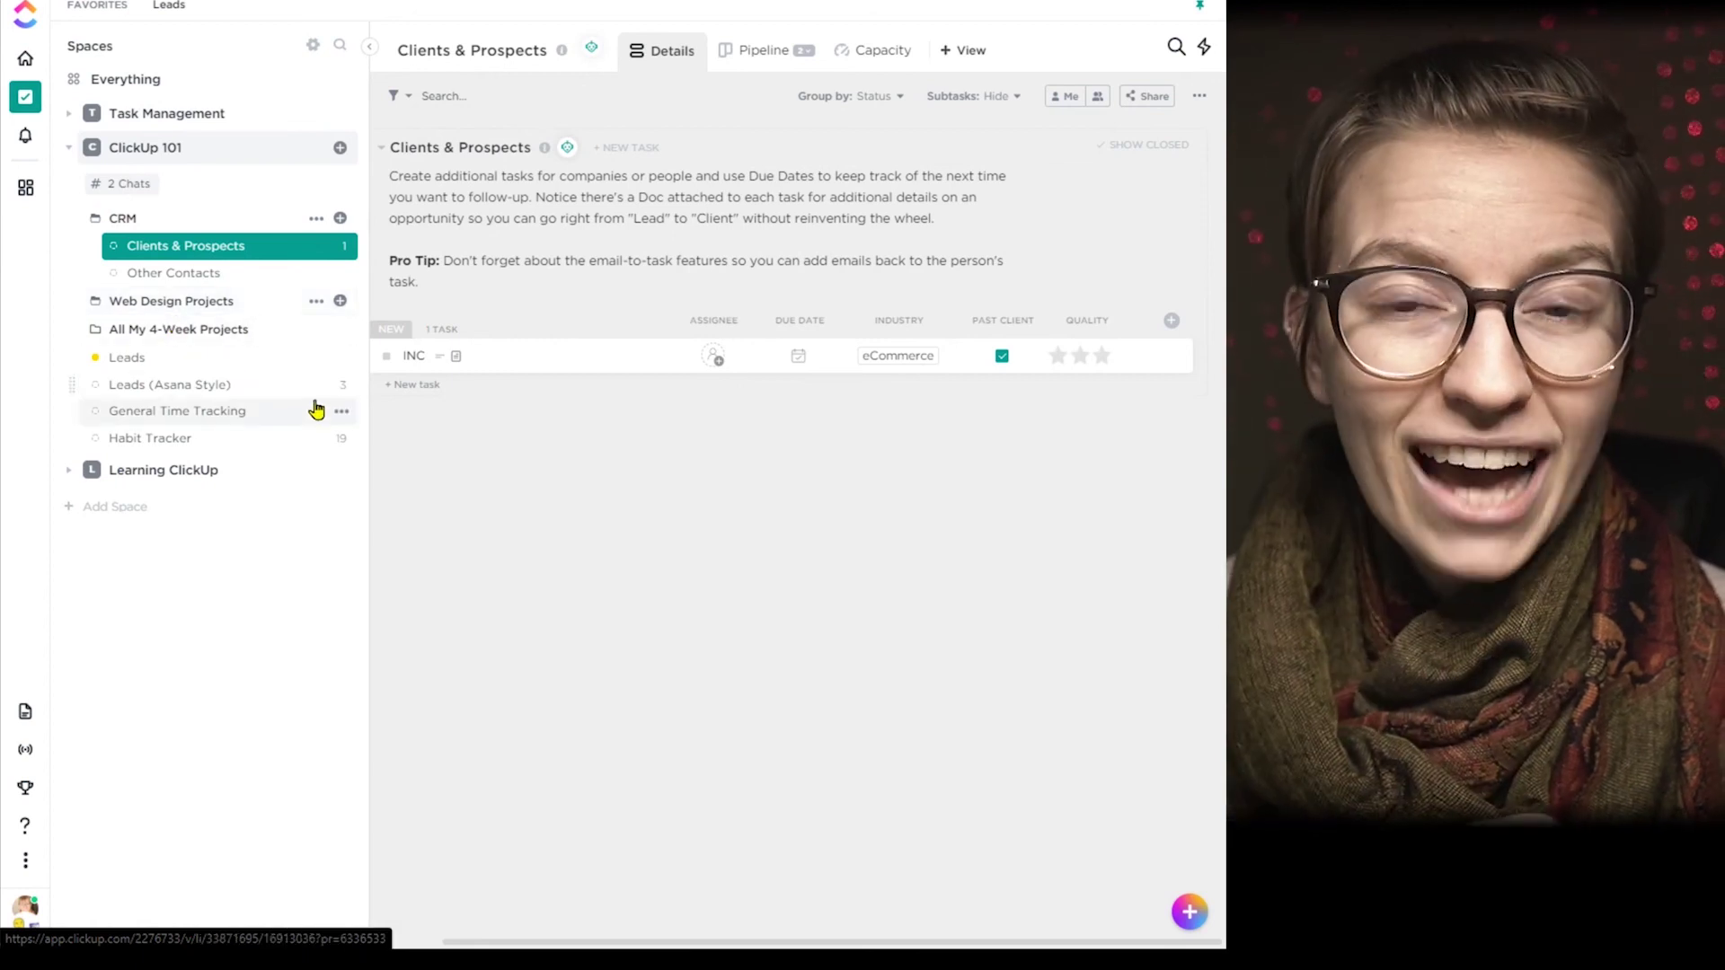
left_click(371, 46)
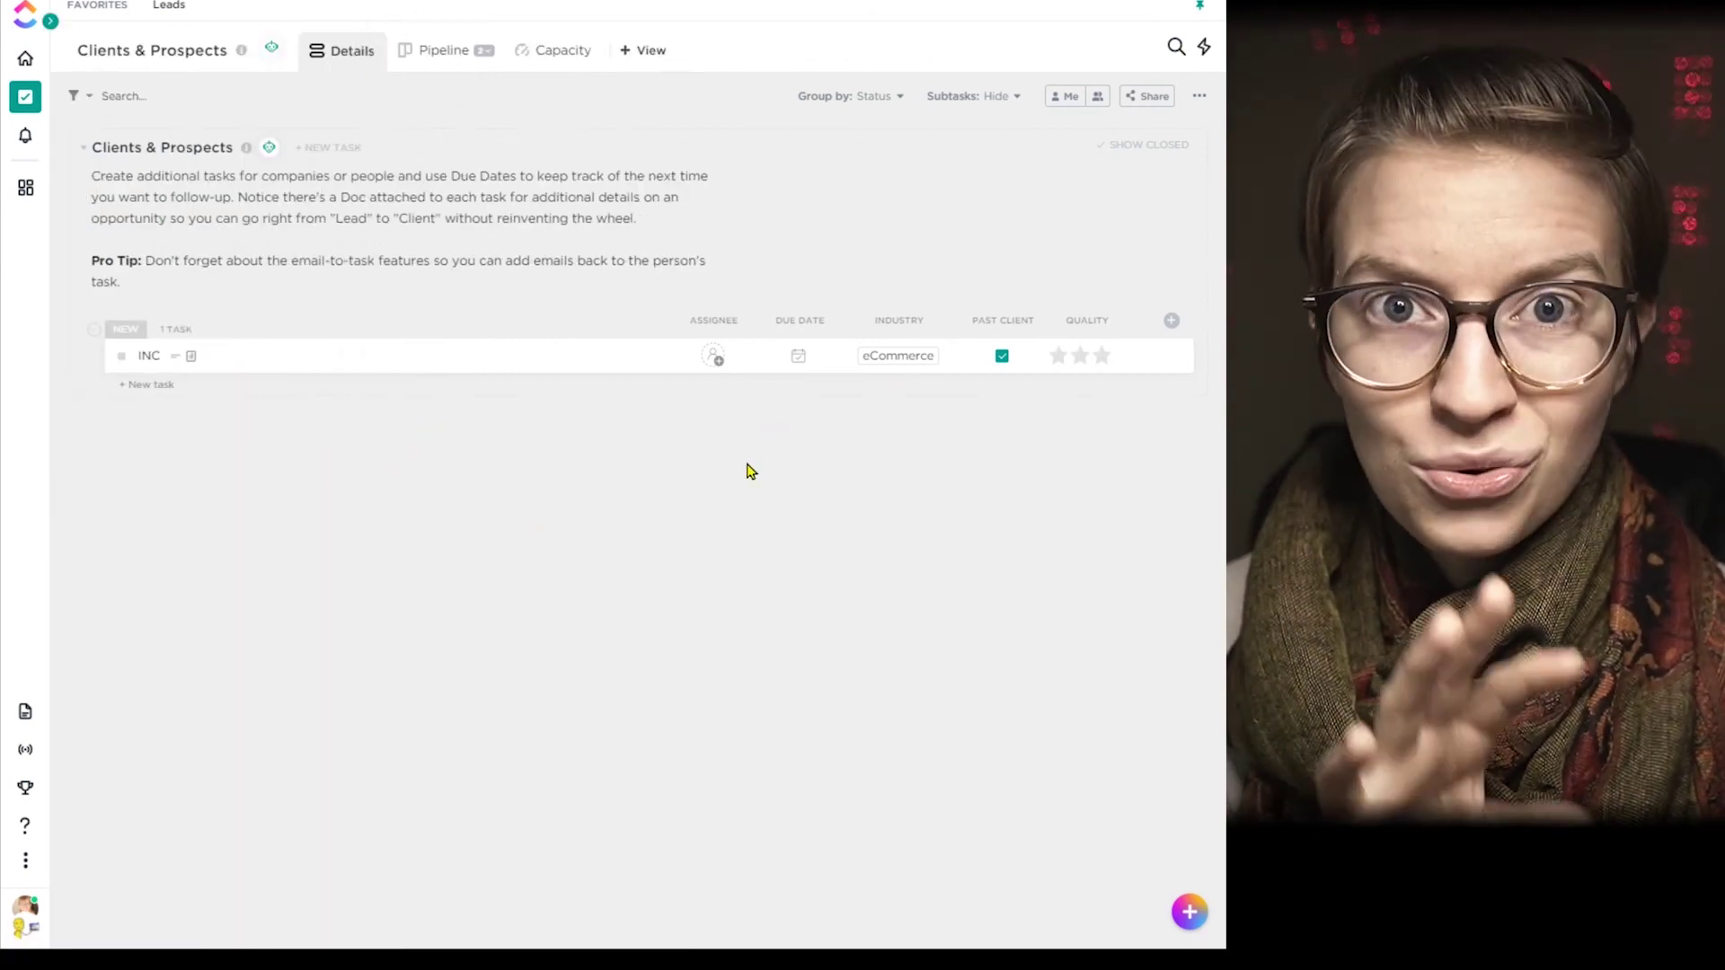
Step: Clear INC's $30,000 Opportunity value, toggle the empty fields, and close the task
left_click(296, 356)
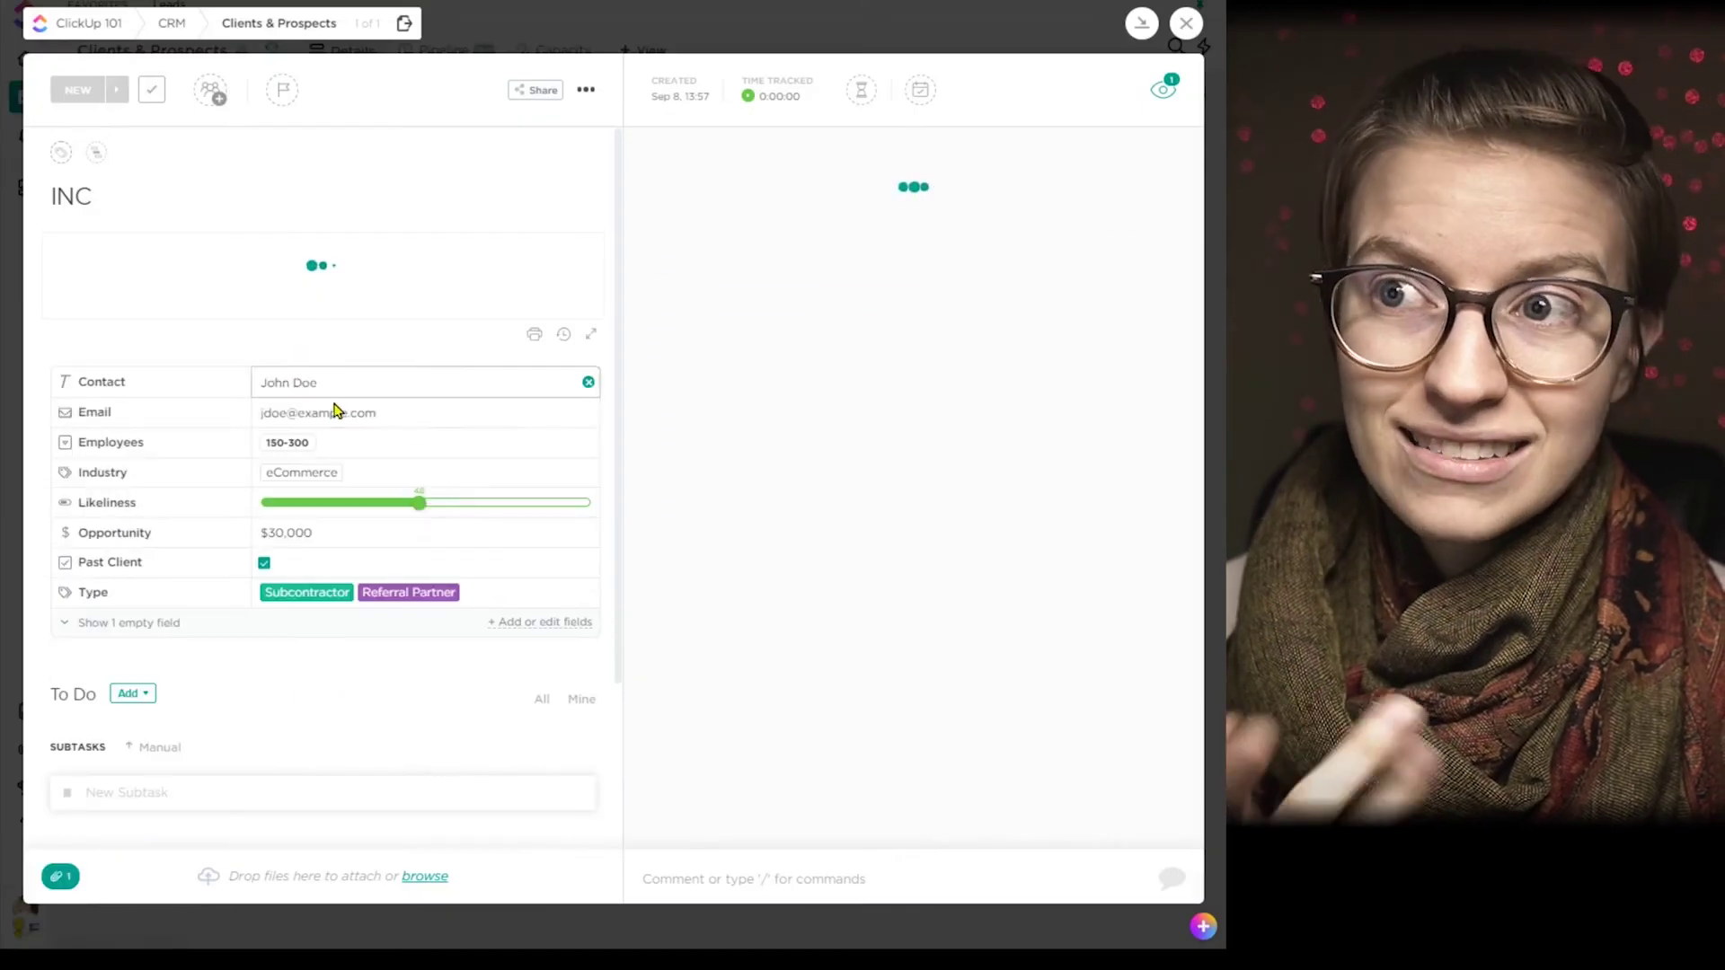
scroll(606, 396, "down", 1)
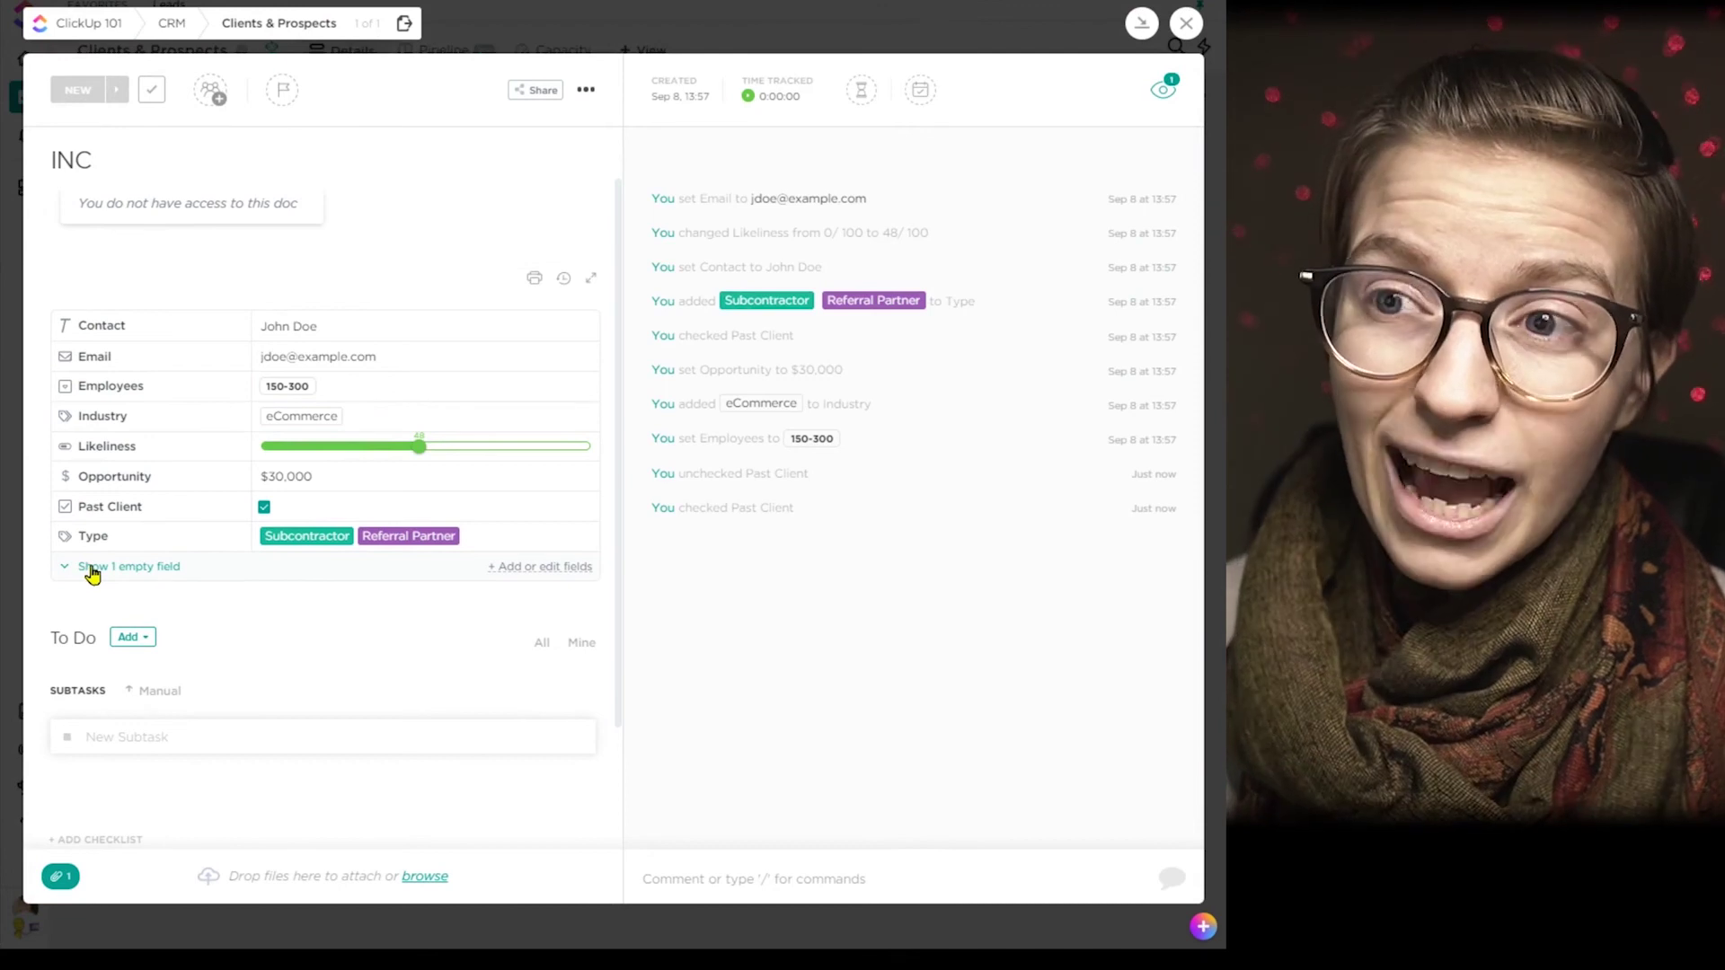
left_click(91, 570)
left_click(322, 476)
left_click(237, 478)
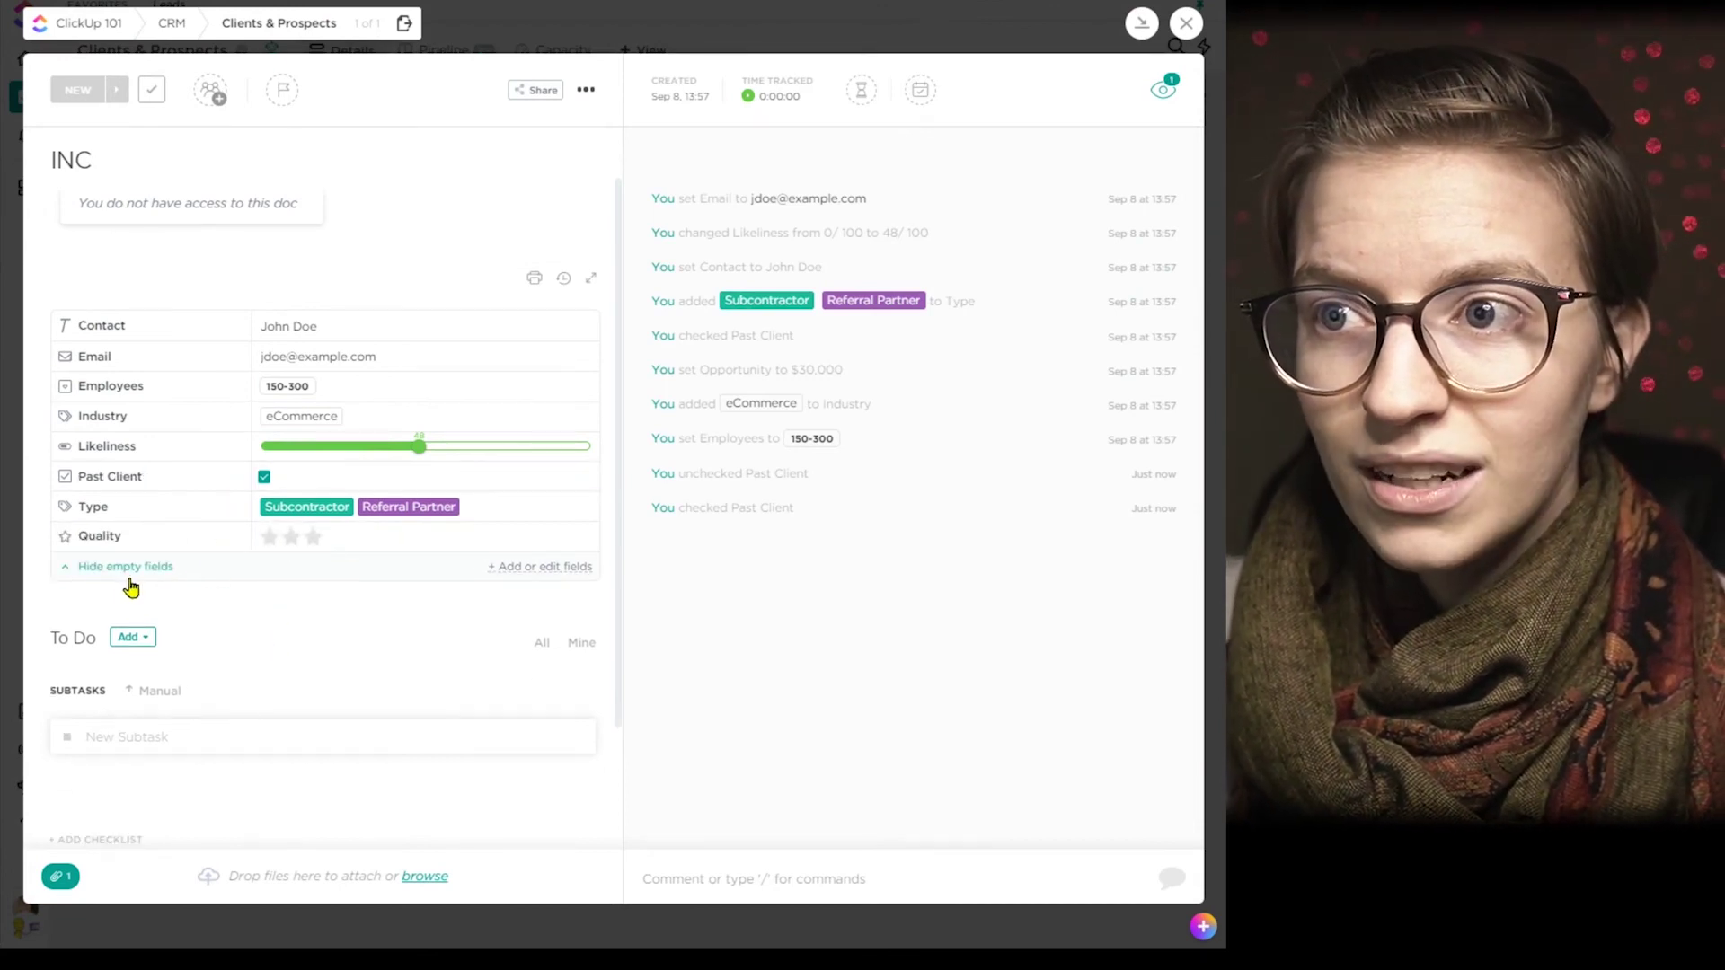
left_click(126, 571)
left_click(115, 538)
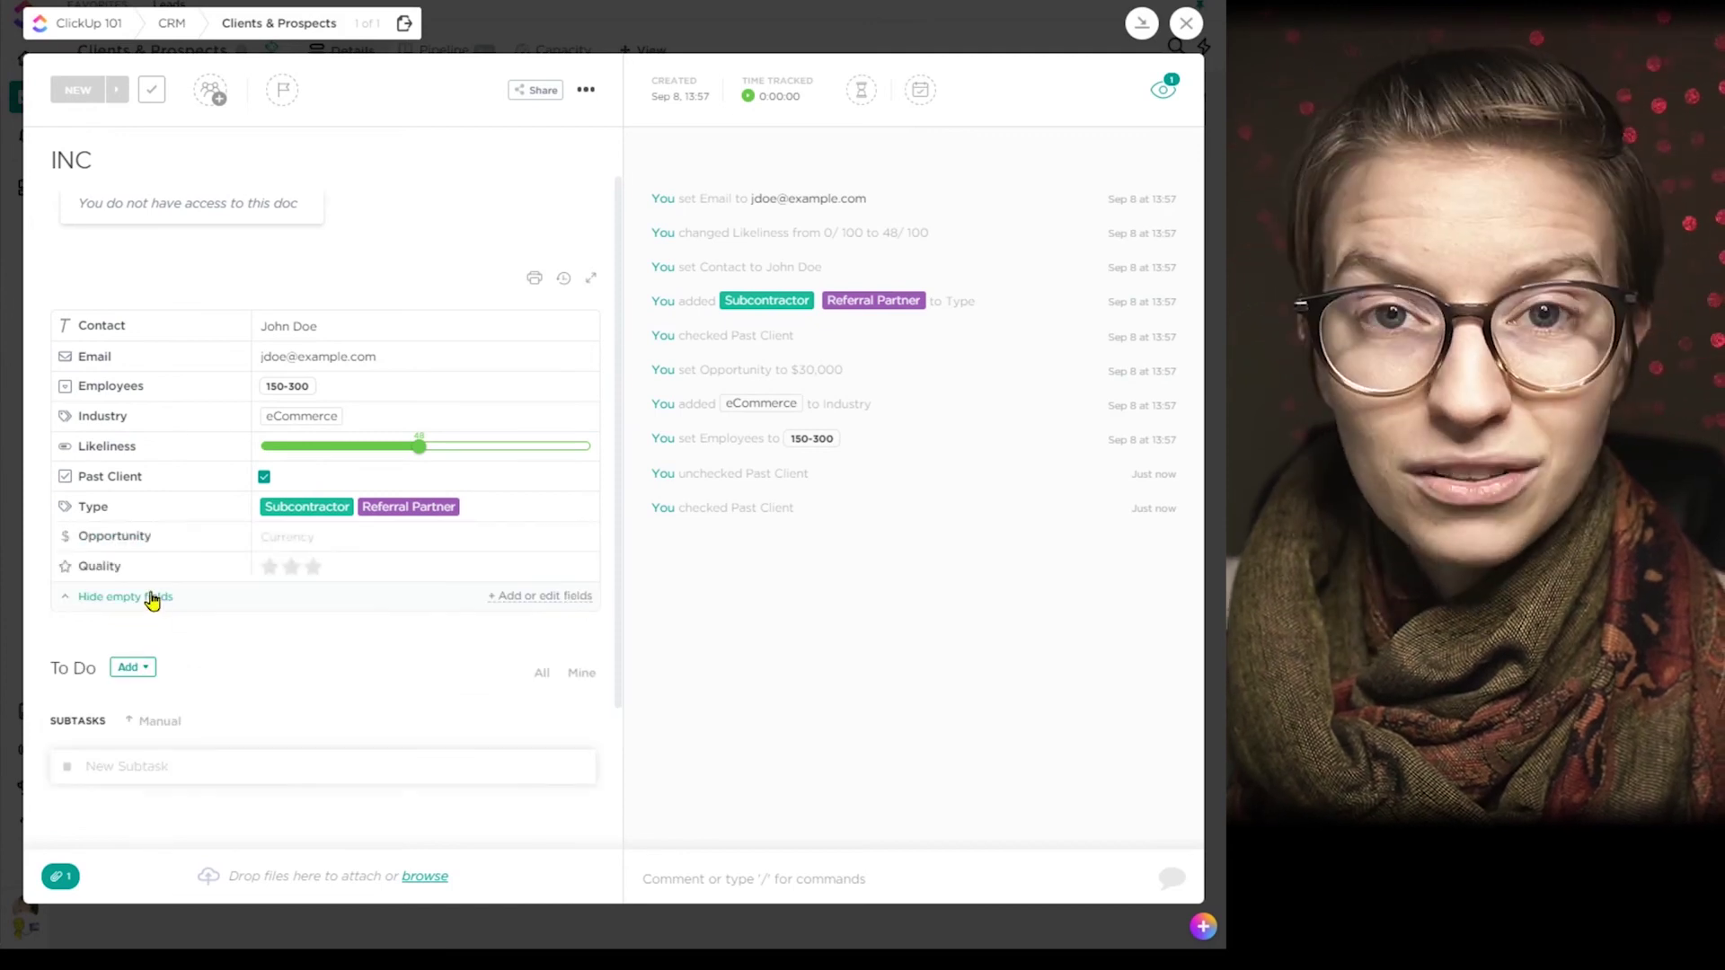
left_click(153, 596)
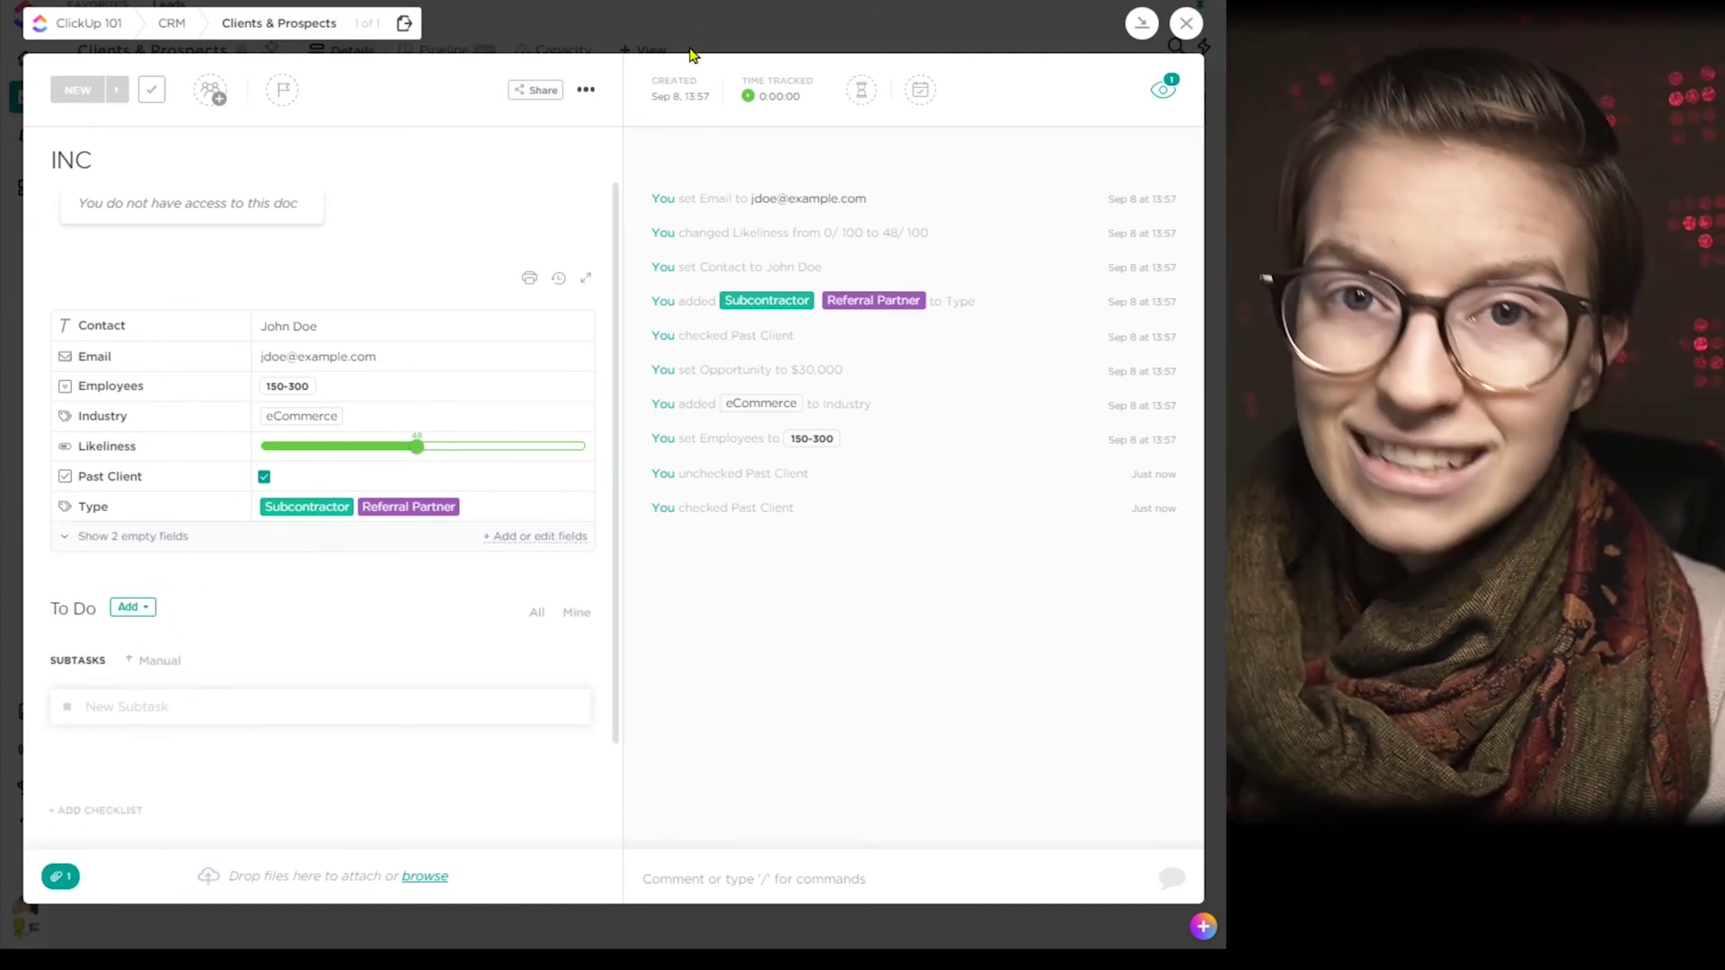
left_click(680, 48)
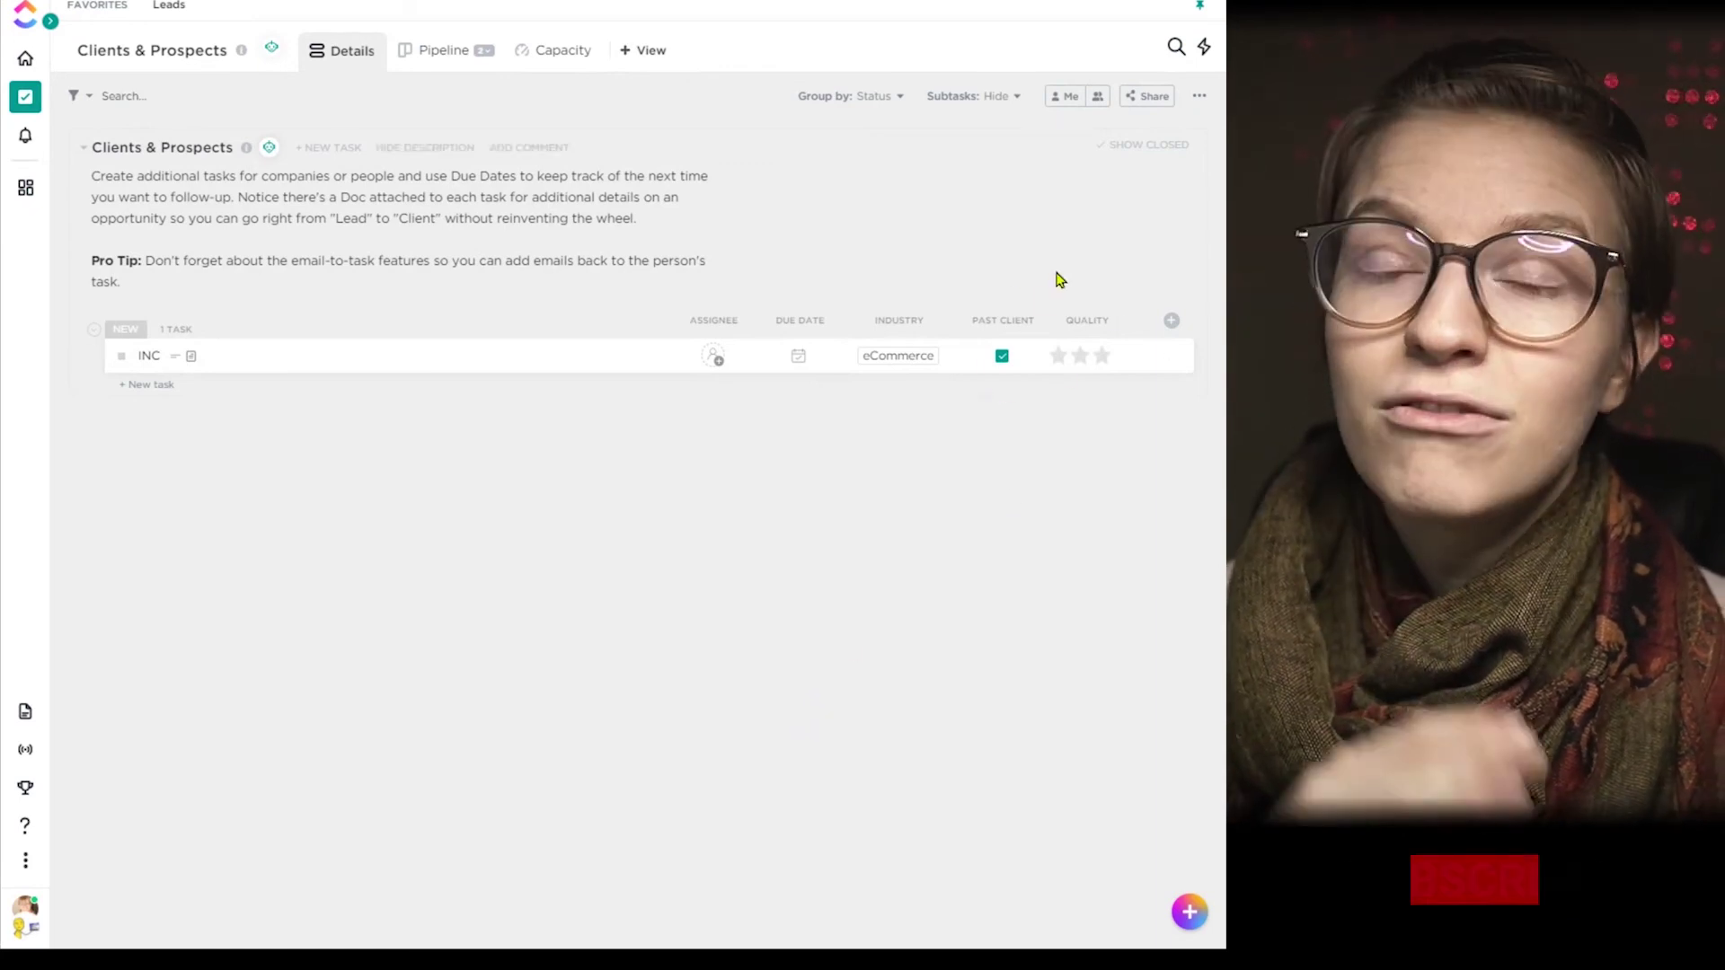
left_click(1171, 323)
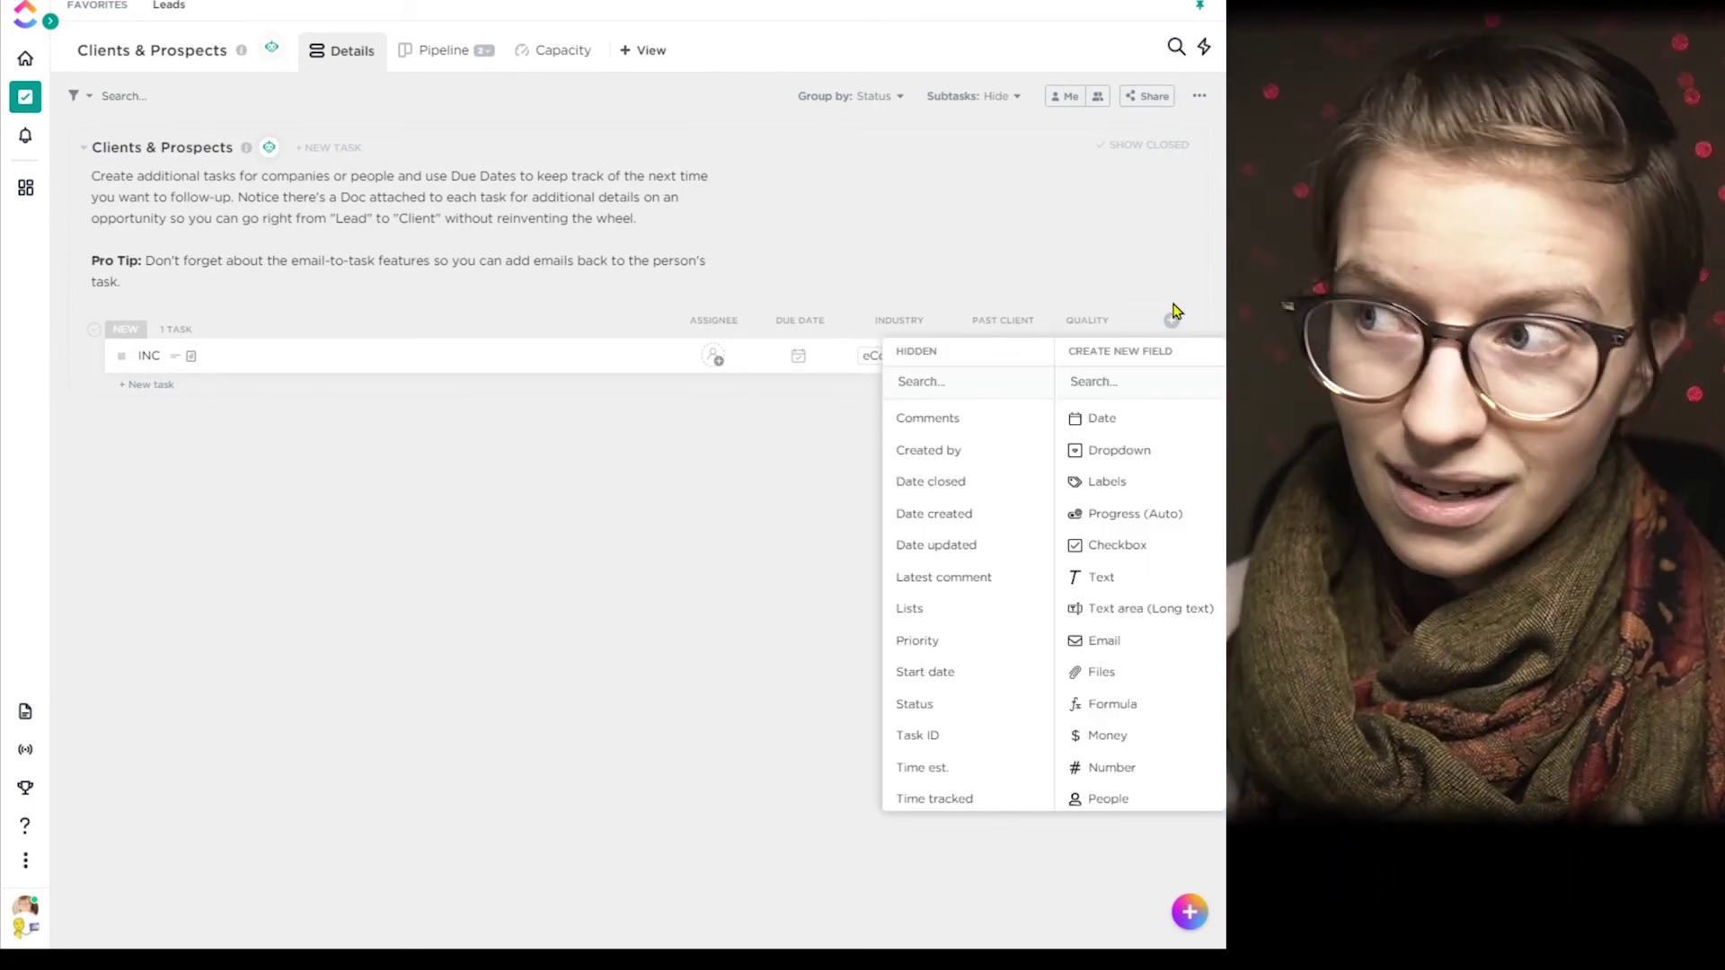
left_click_drag(1069, 358, 1165, 367)
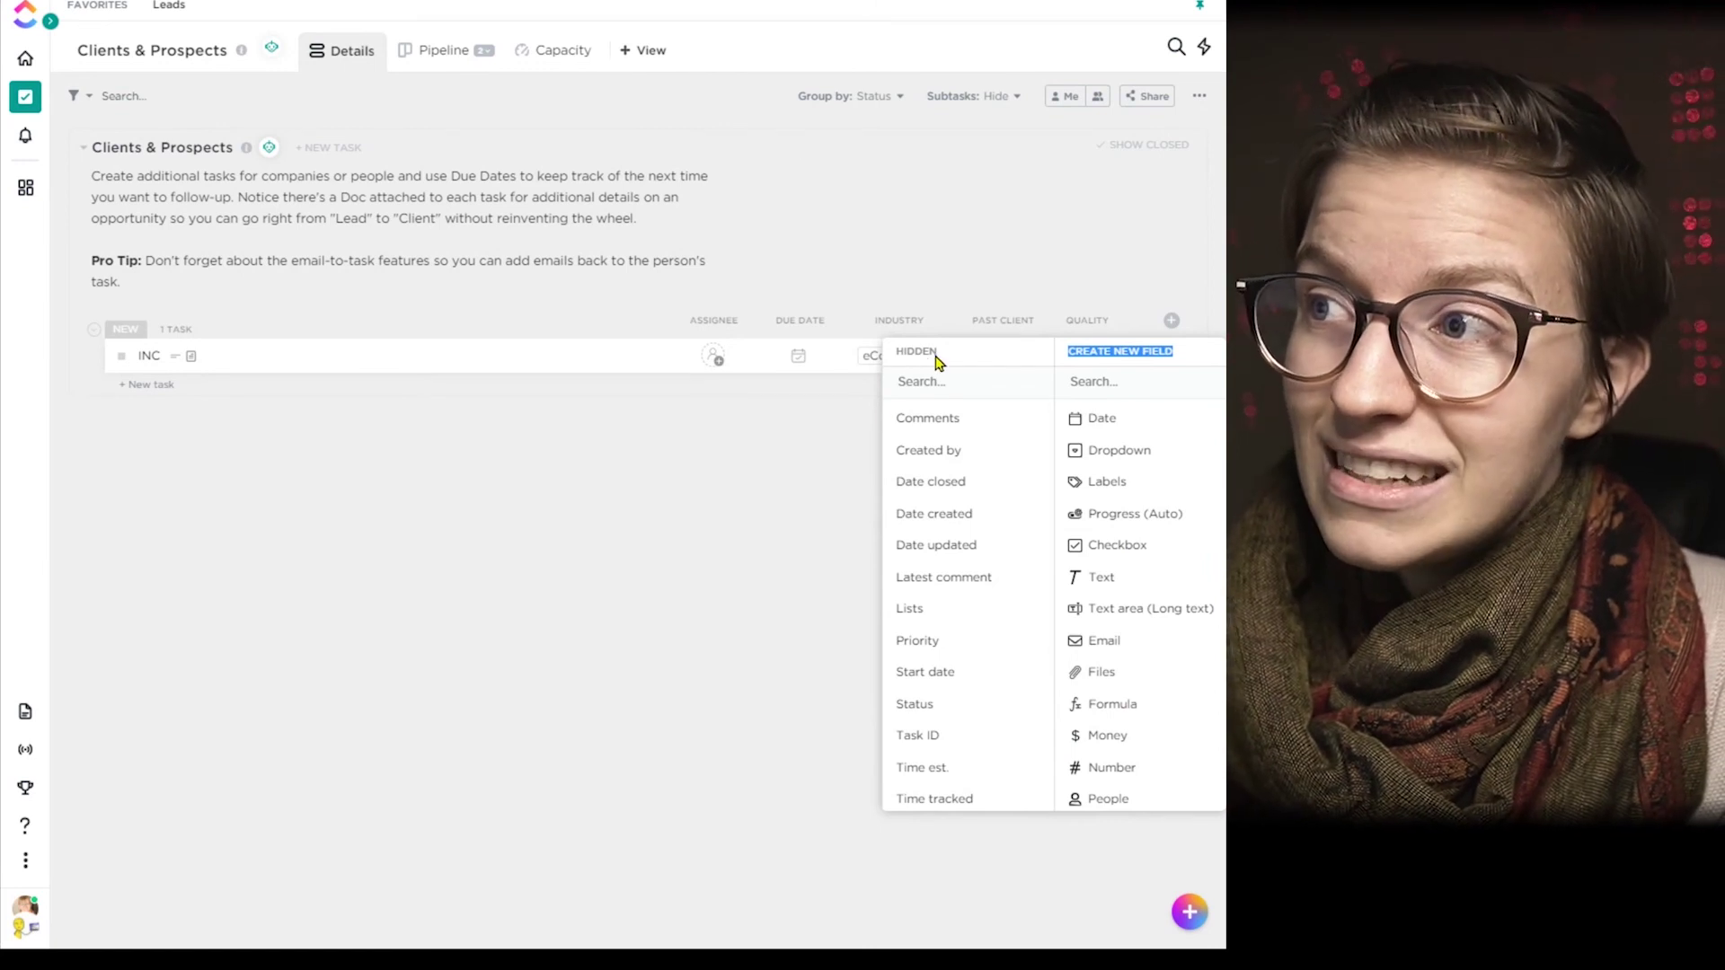
left_click_drag(937, 362, 897, 348)
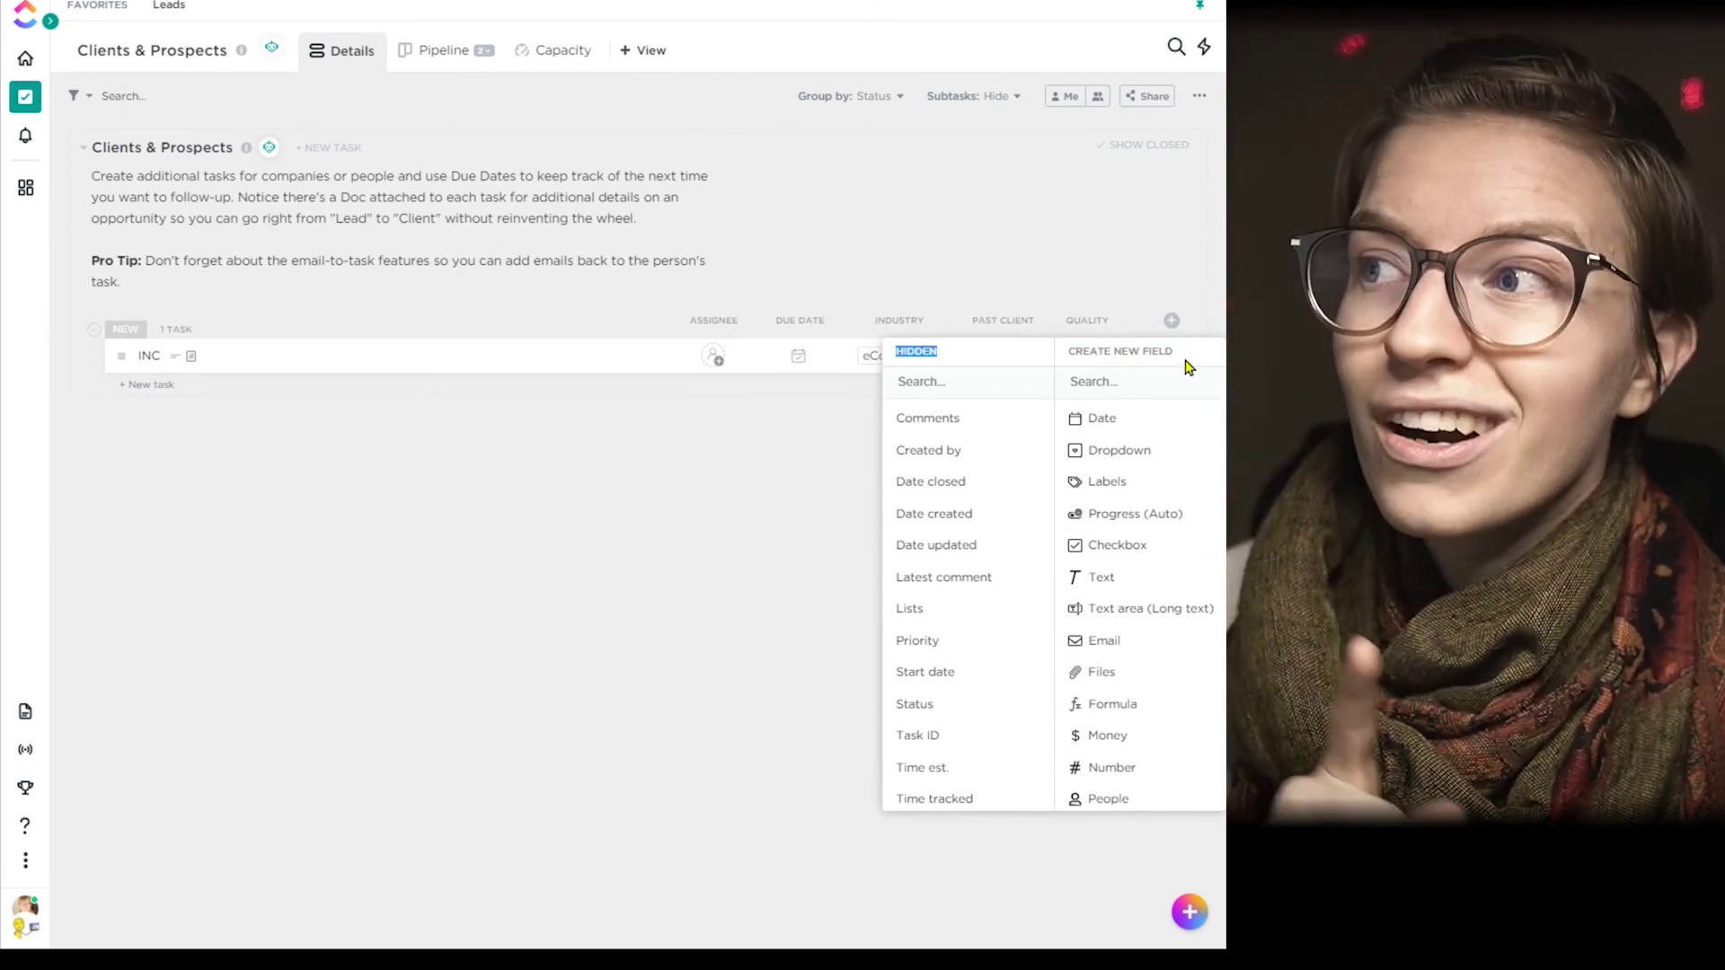
left_click_drag(1186, 363, 1078, 359)
left_click(1170, 320)
left_click(1171, 321)
scroll(1048, 455, "down", 1)
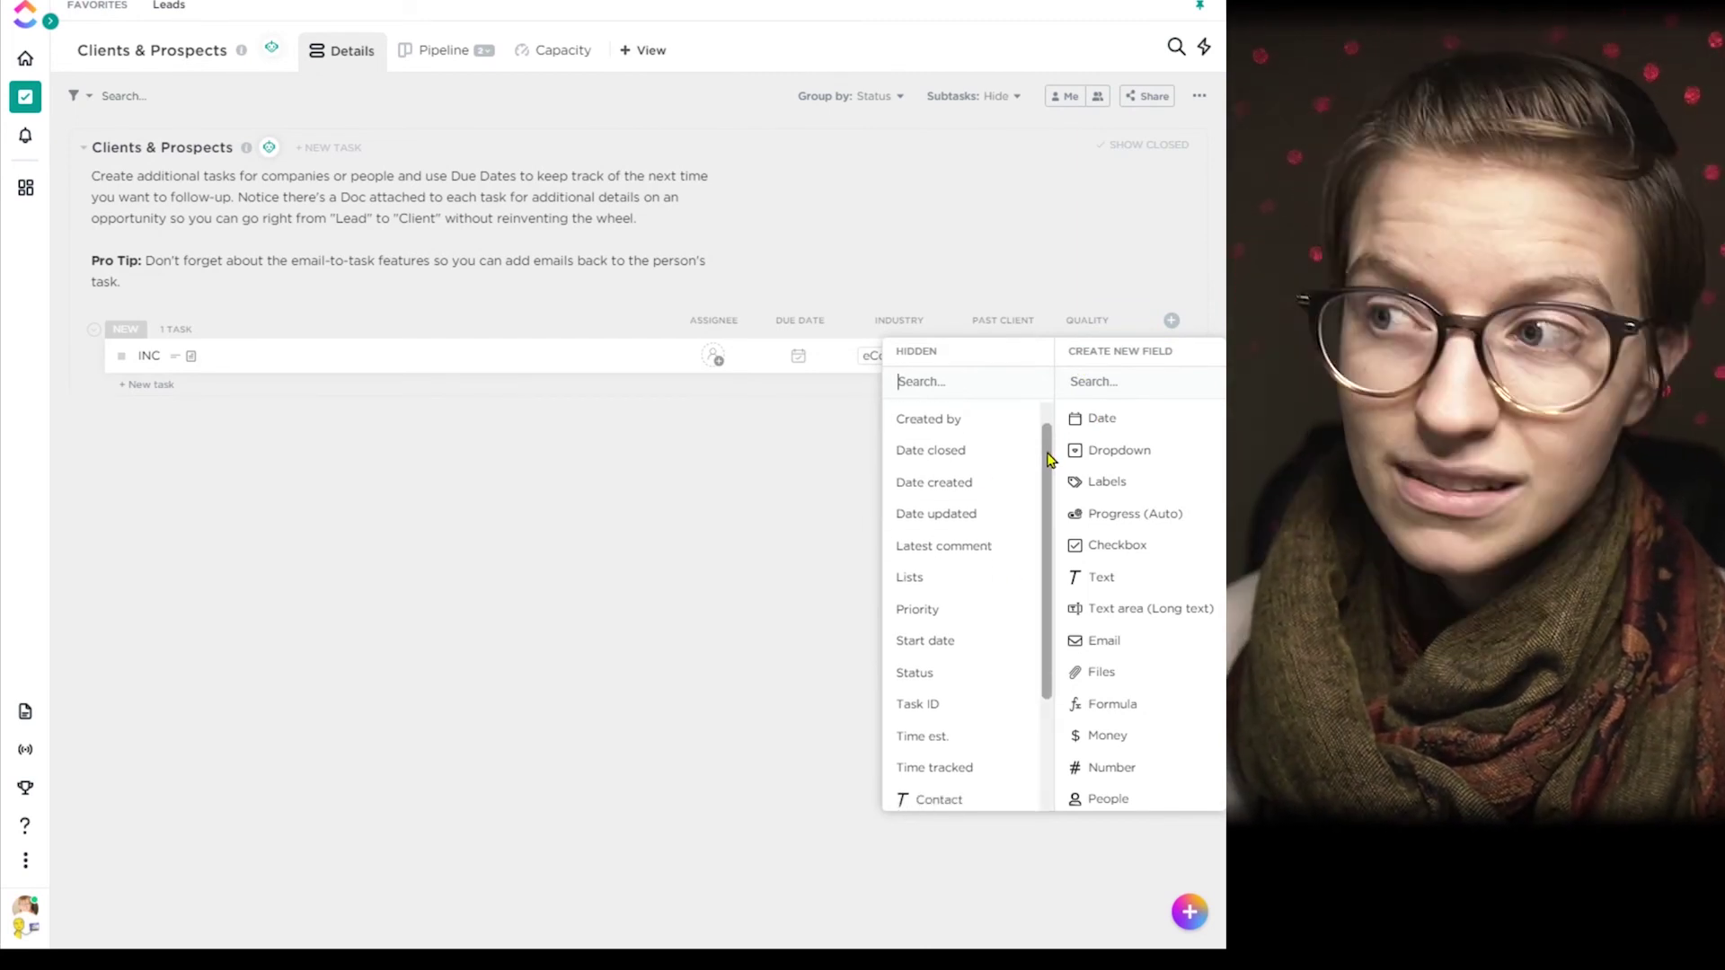
left_click_drag(1047, 458, 1048, 575)
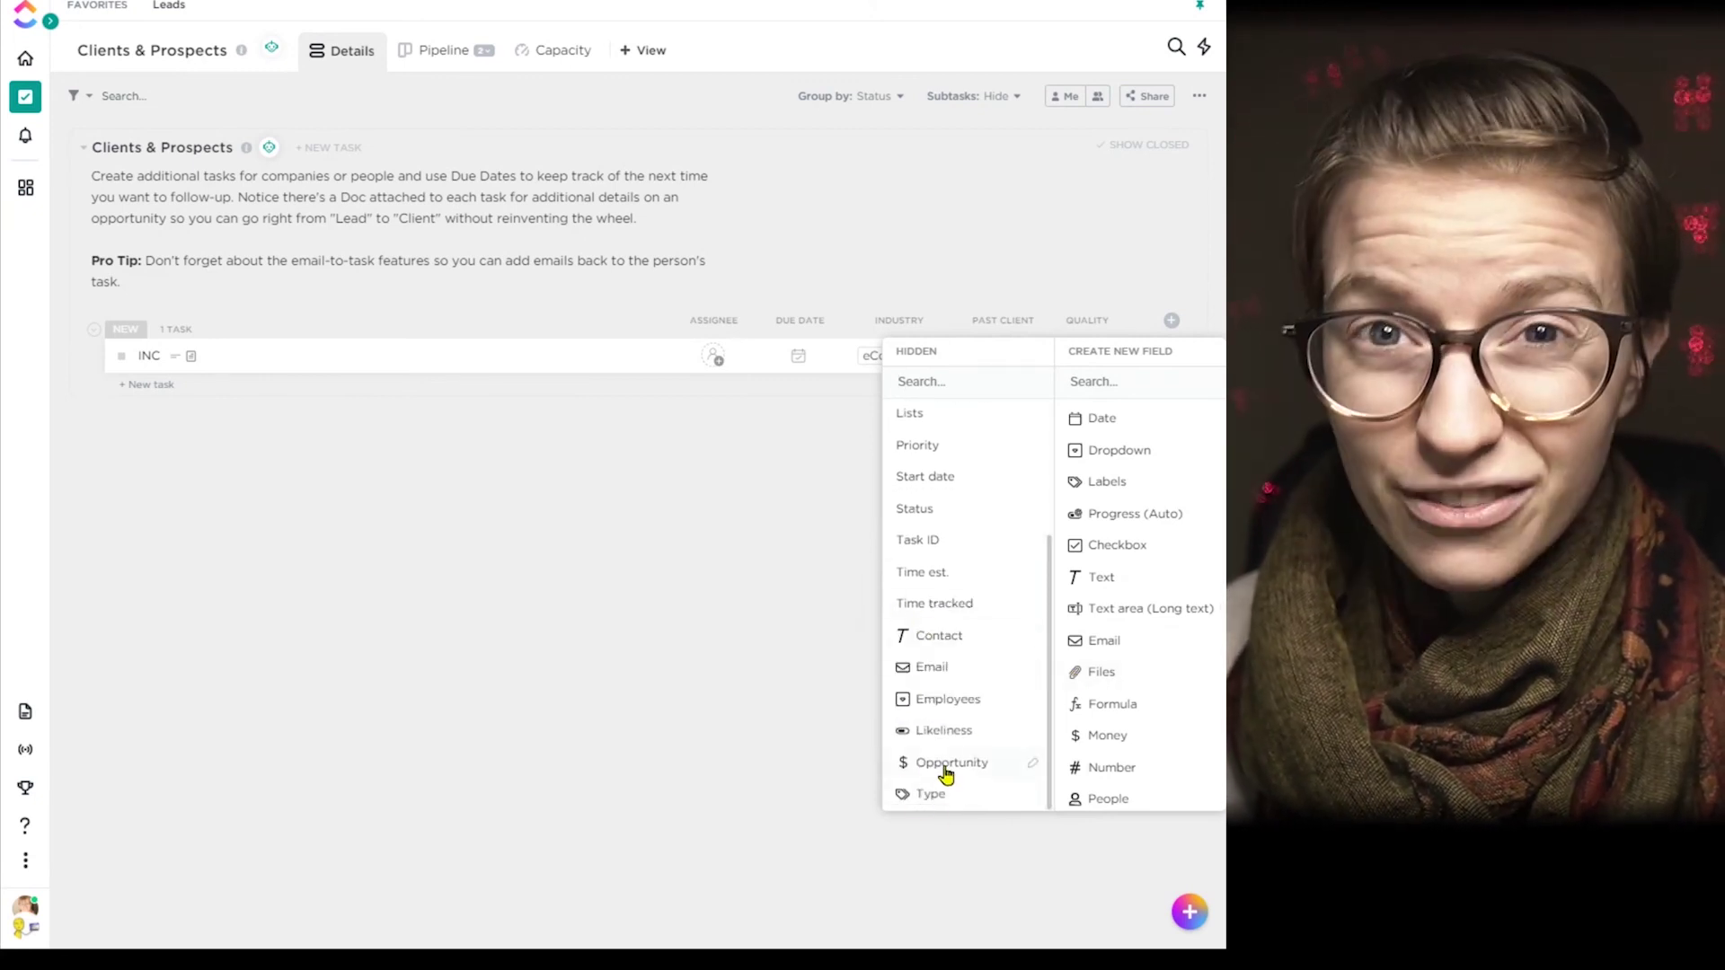
left_click(152, 364)
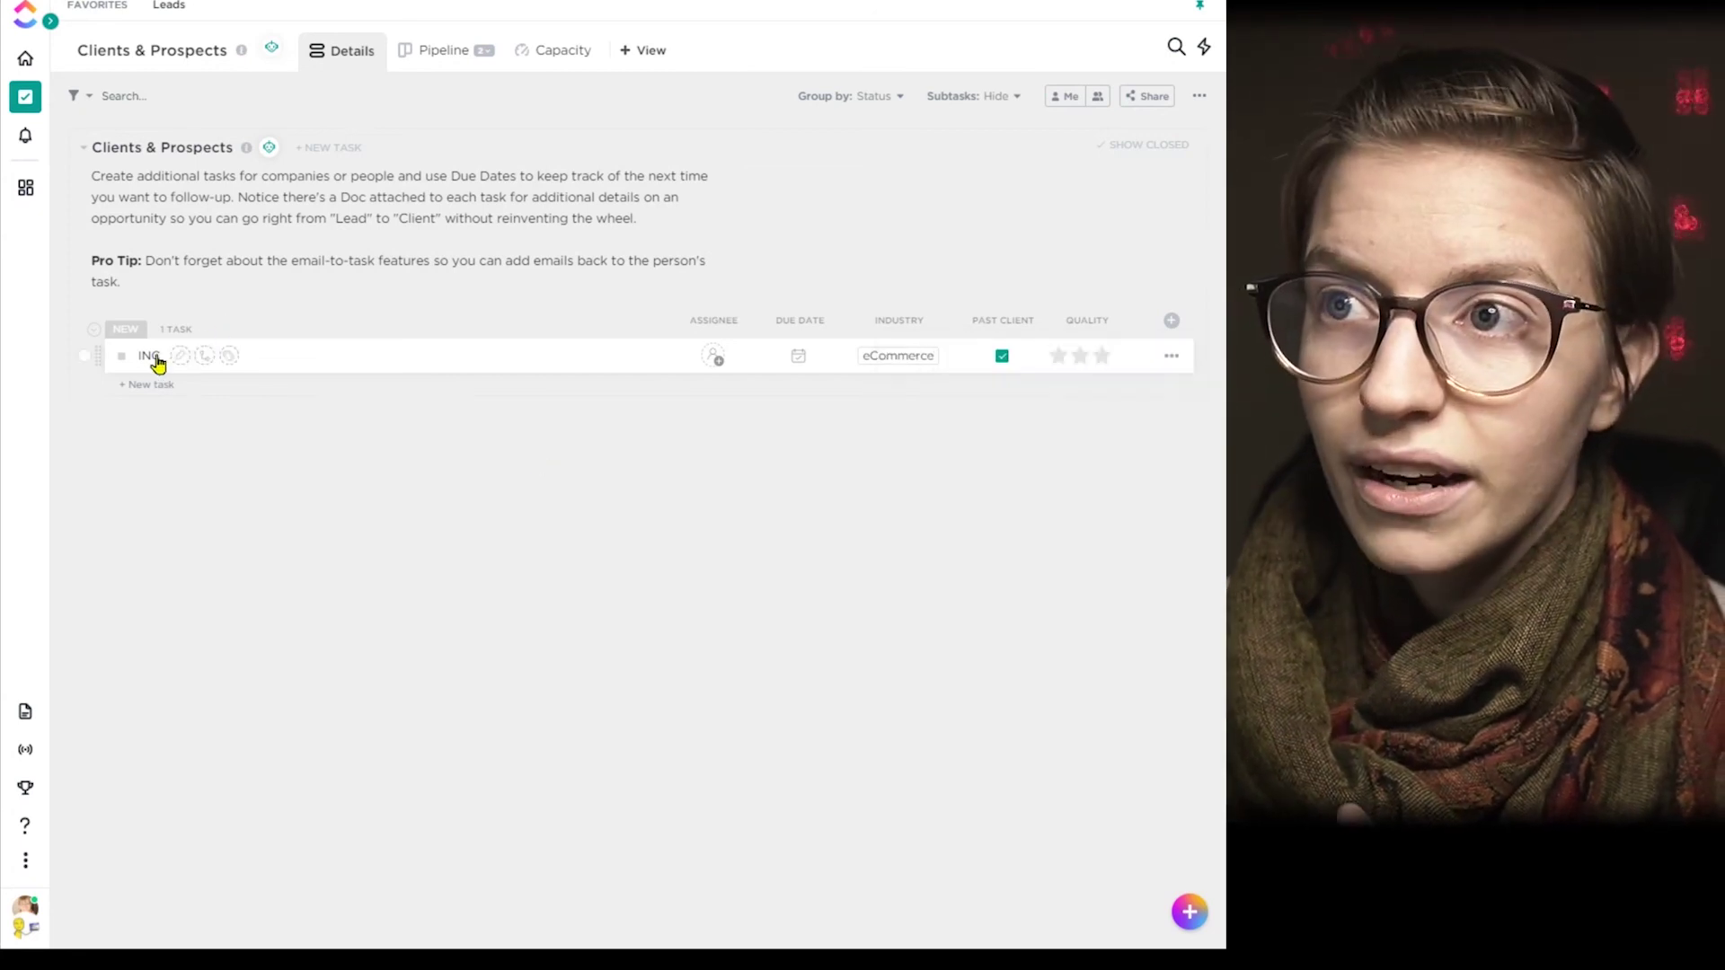
Step: Check INC, then browse the hidden fields list so the Subtask row shows under INC
left_click(153, 364)
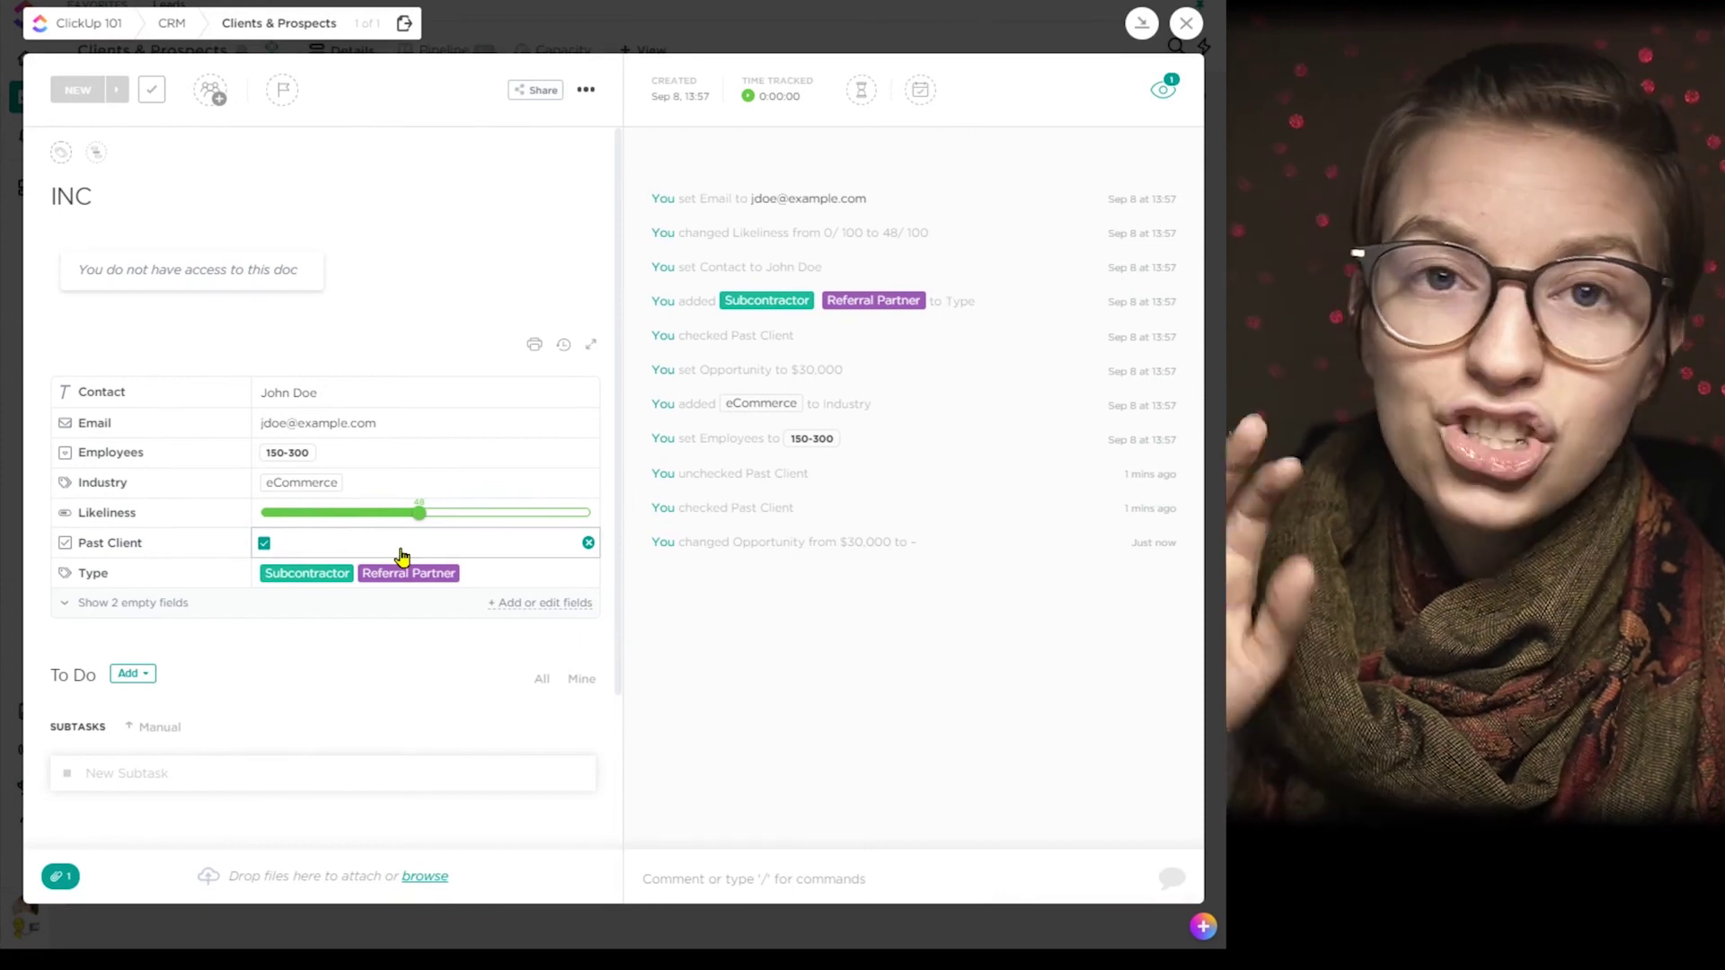
left_click(450, 22)
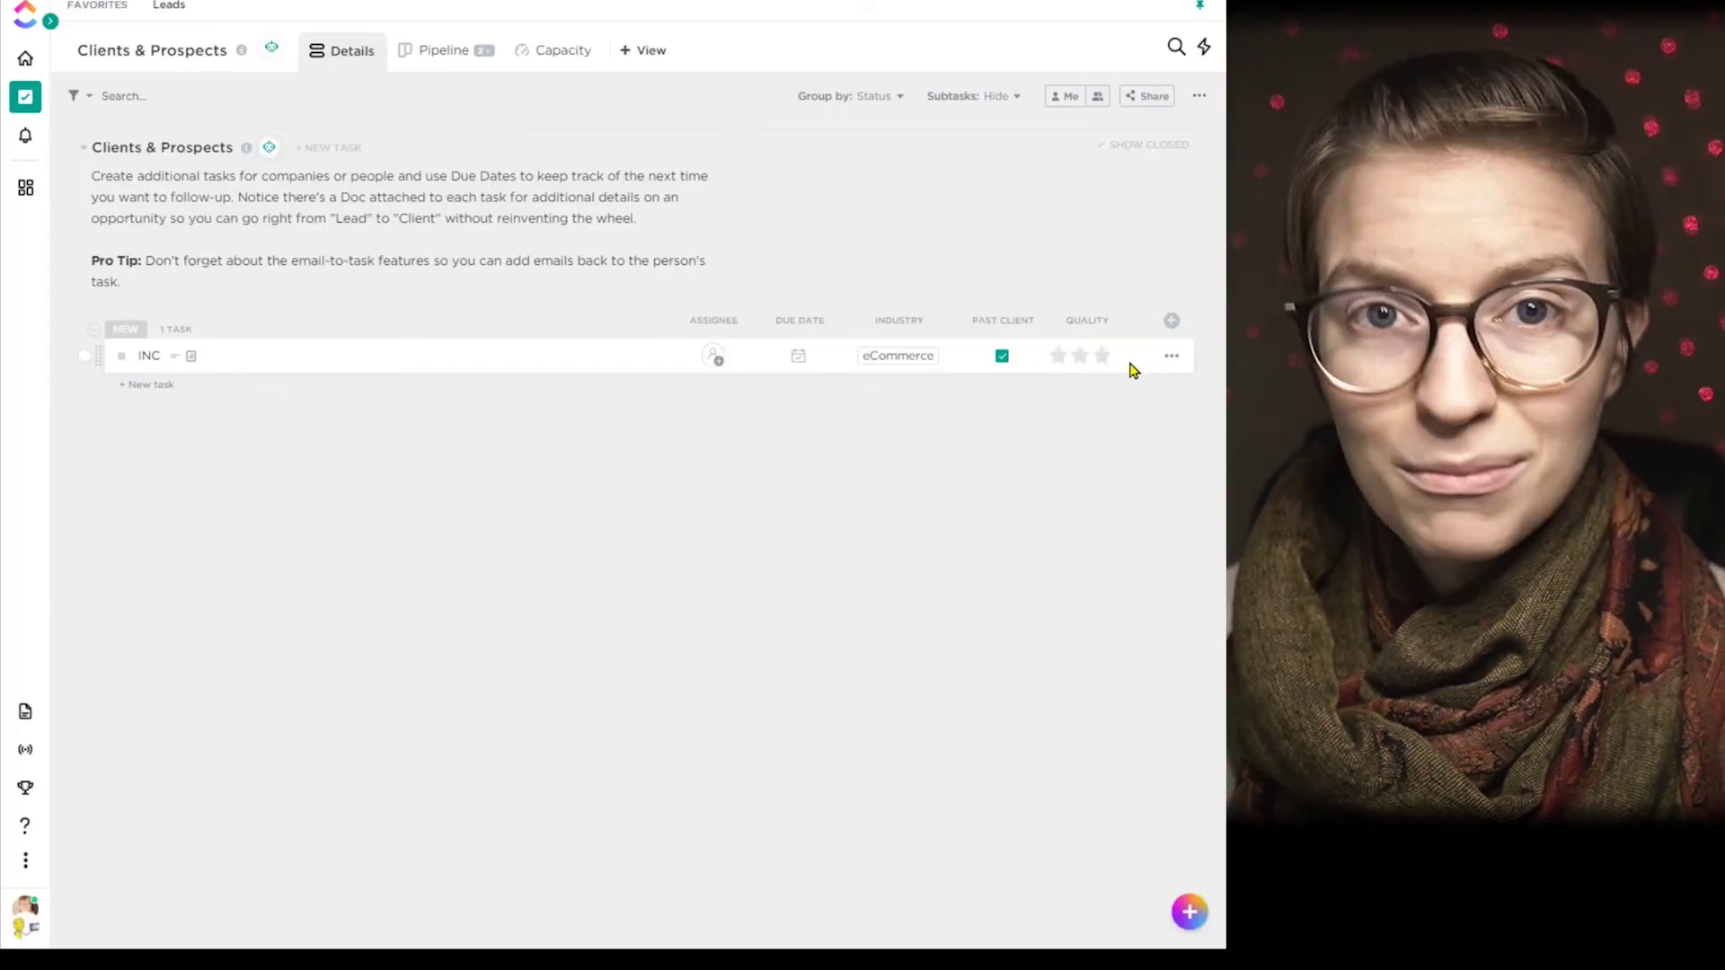
left_click(1170, 320)
scroll(935, 765, "down", 3)
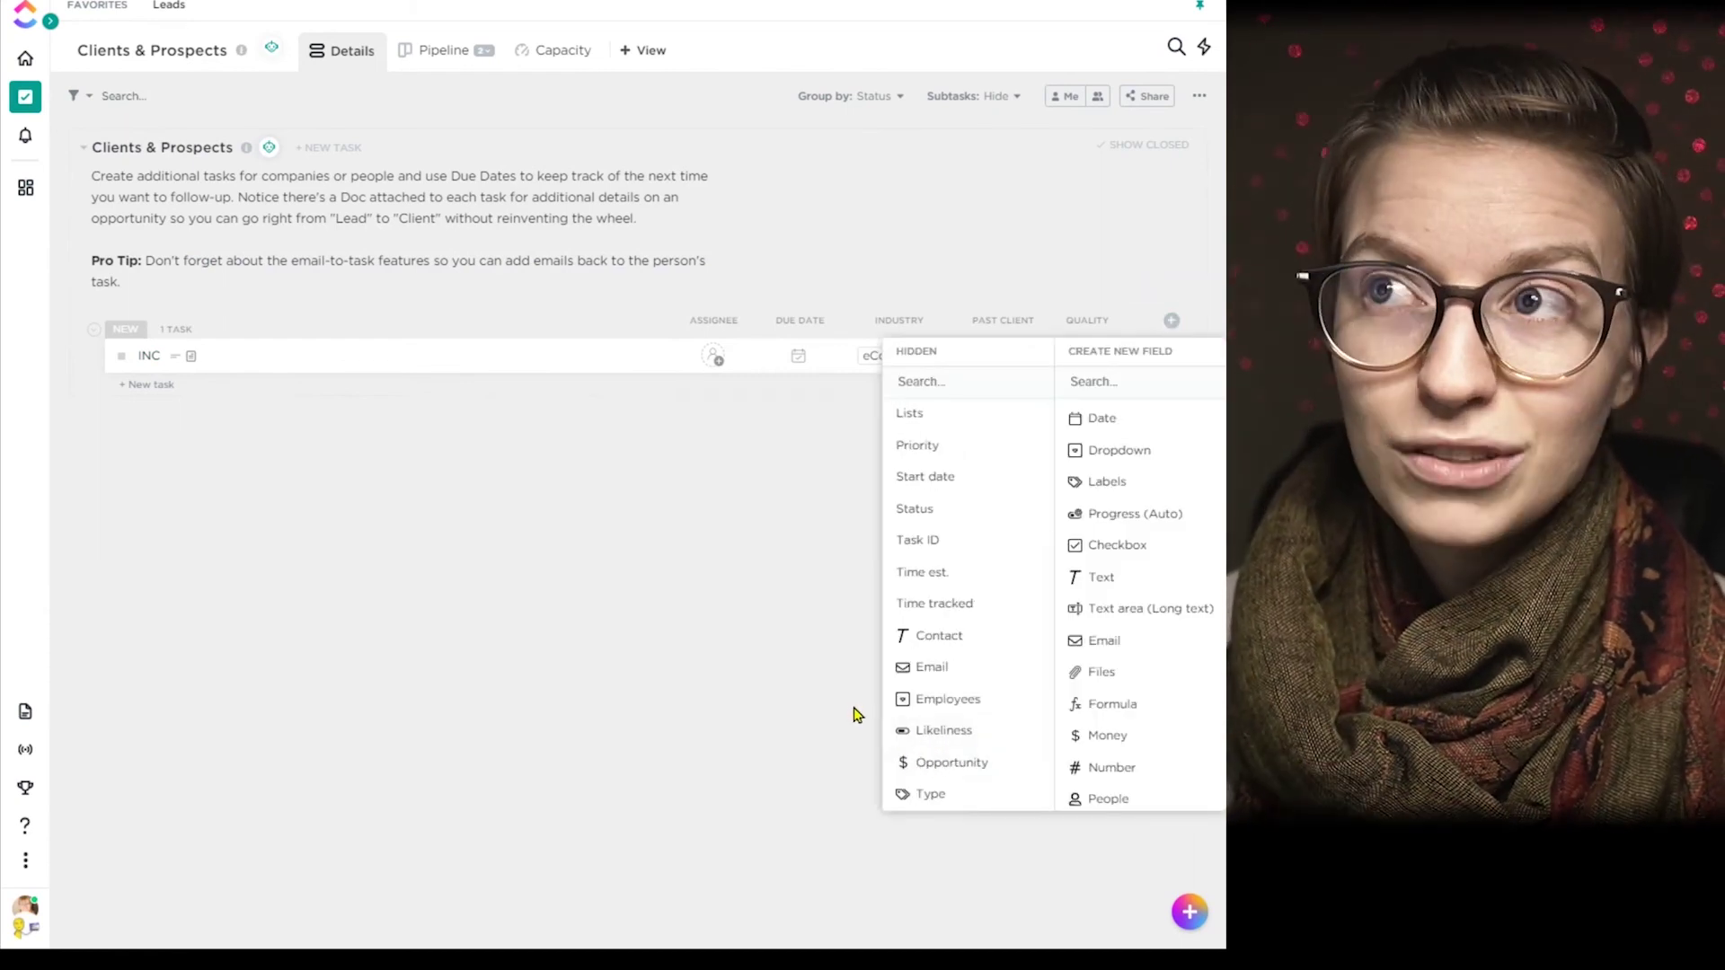
left_click(852, 714)
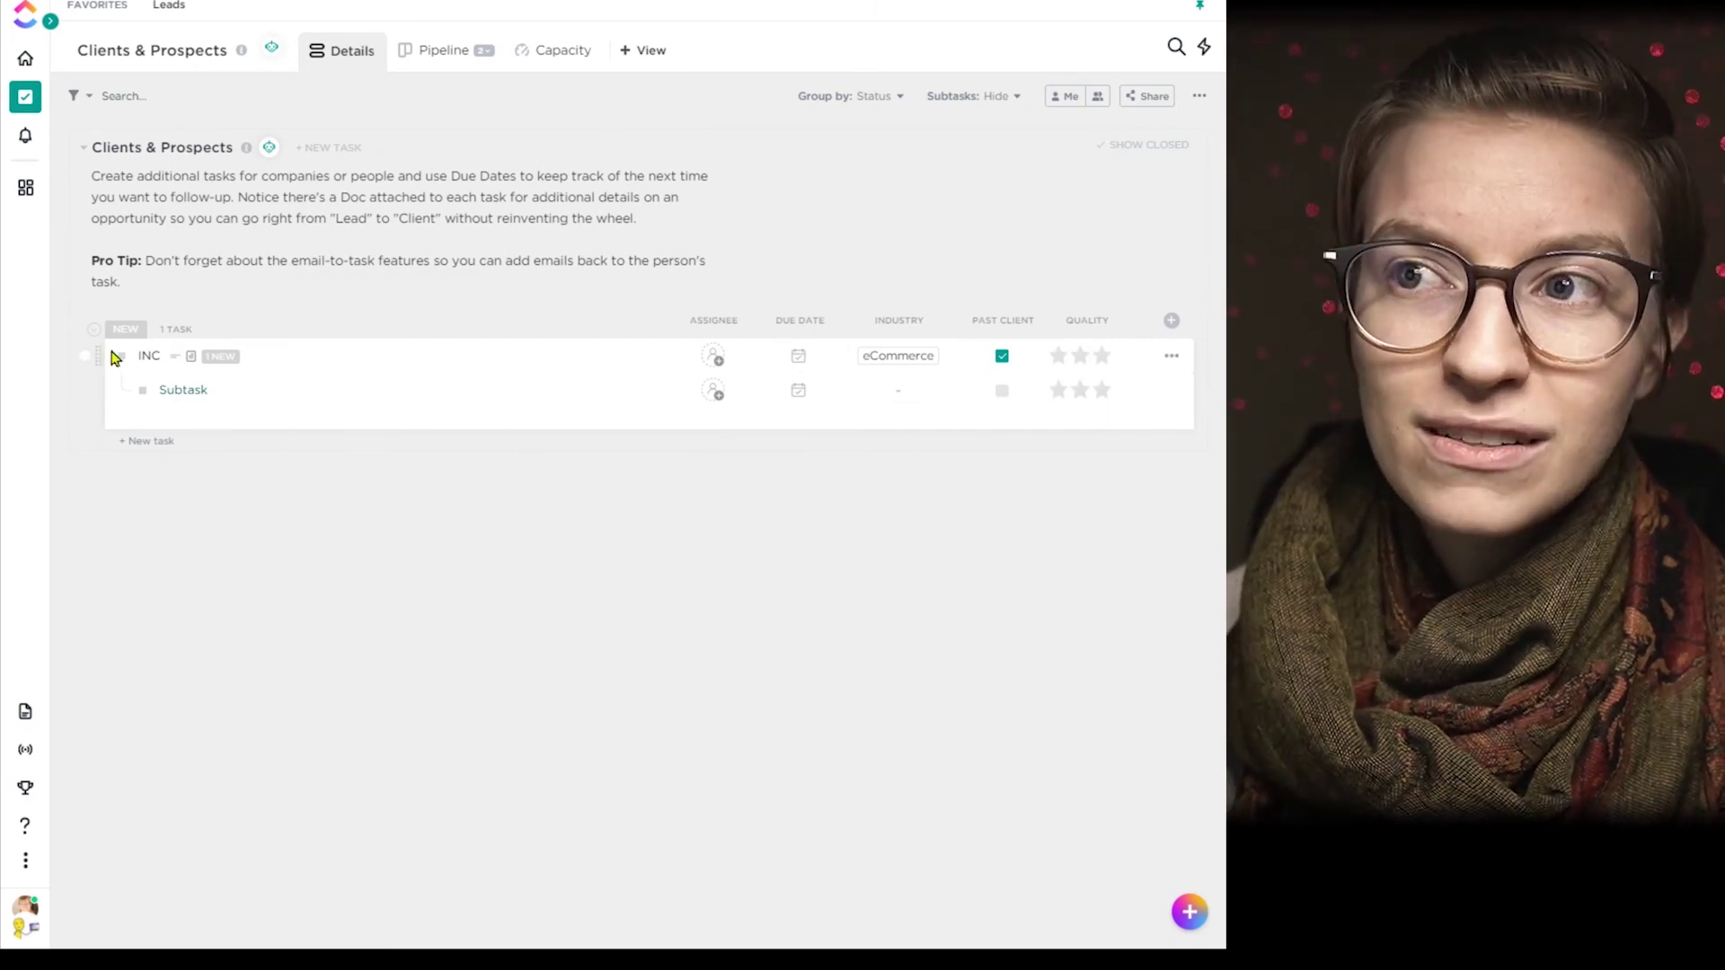
Step: Inspect the Subtask's empty custom fields and close it
left_click(184, 406)
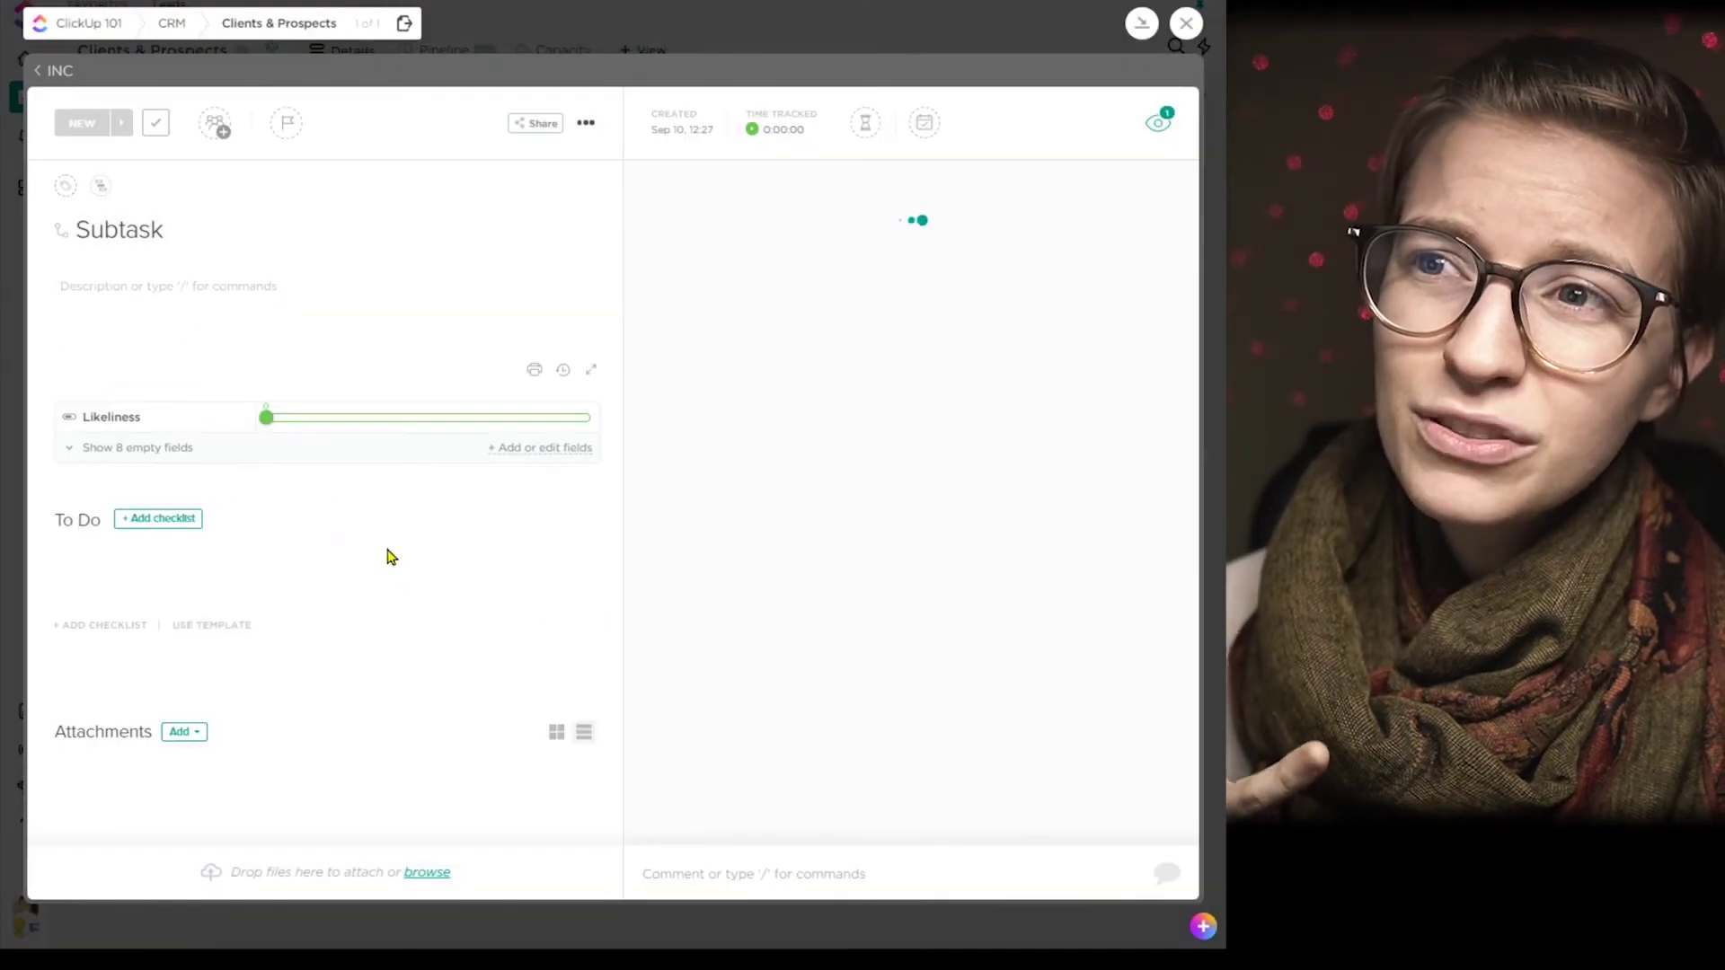
left_click(126, 448)
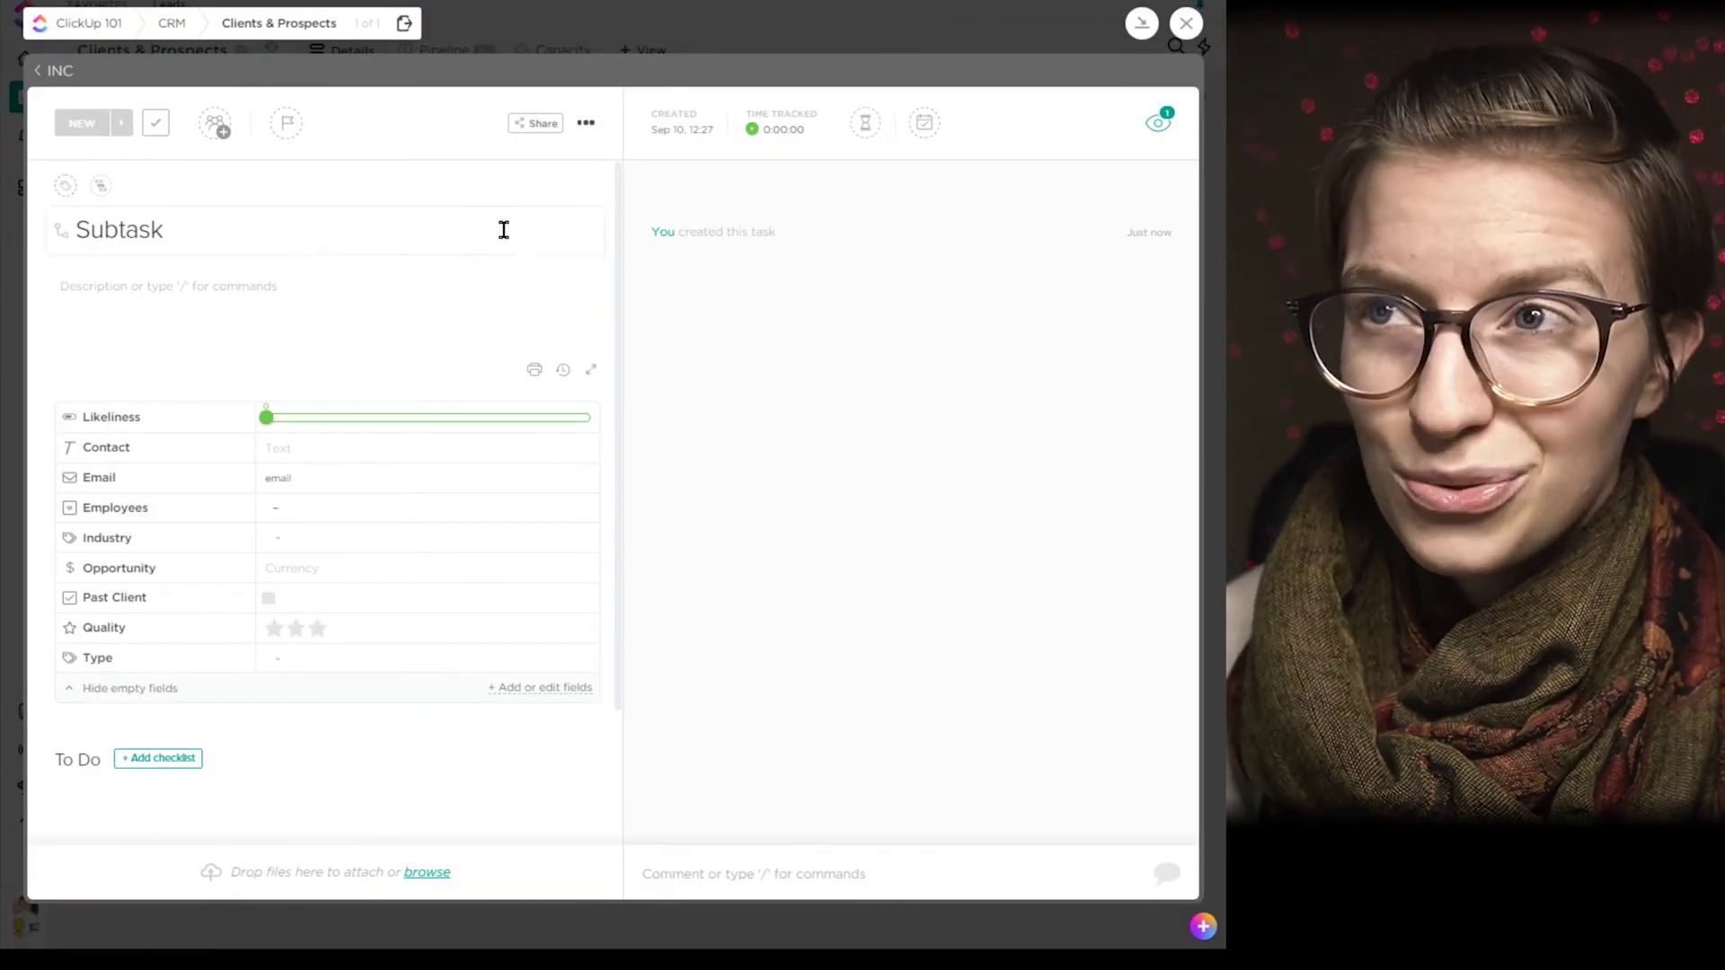
left_click(562, 54)
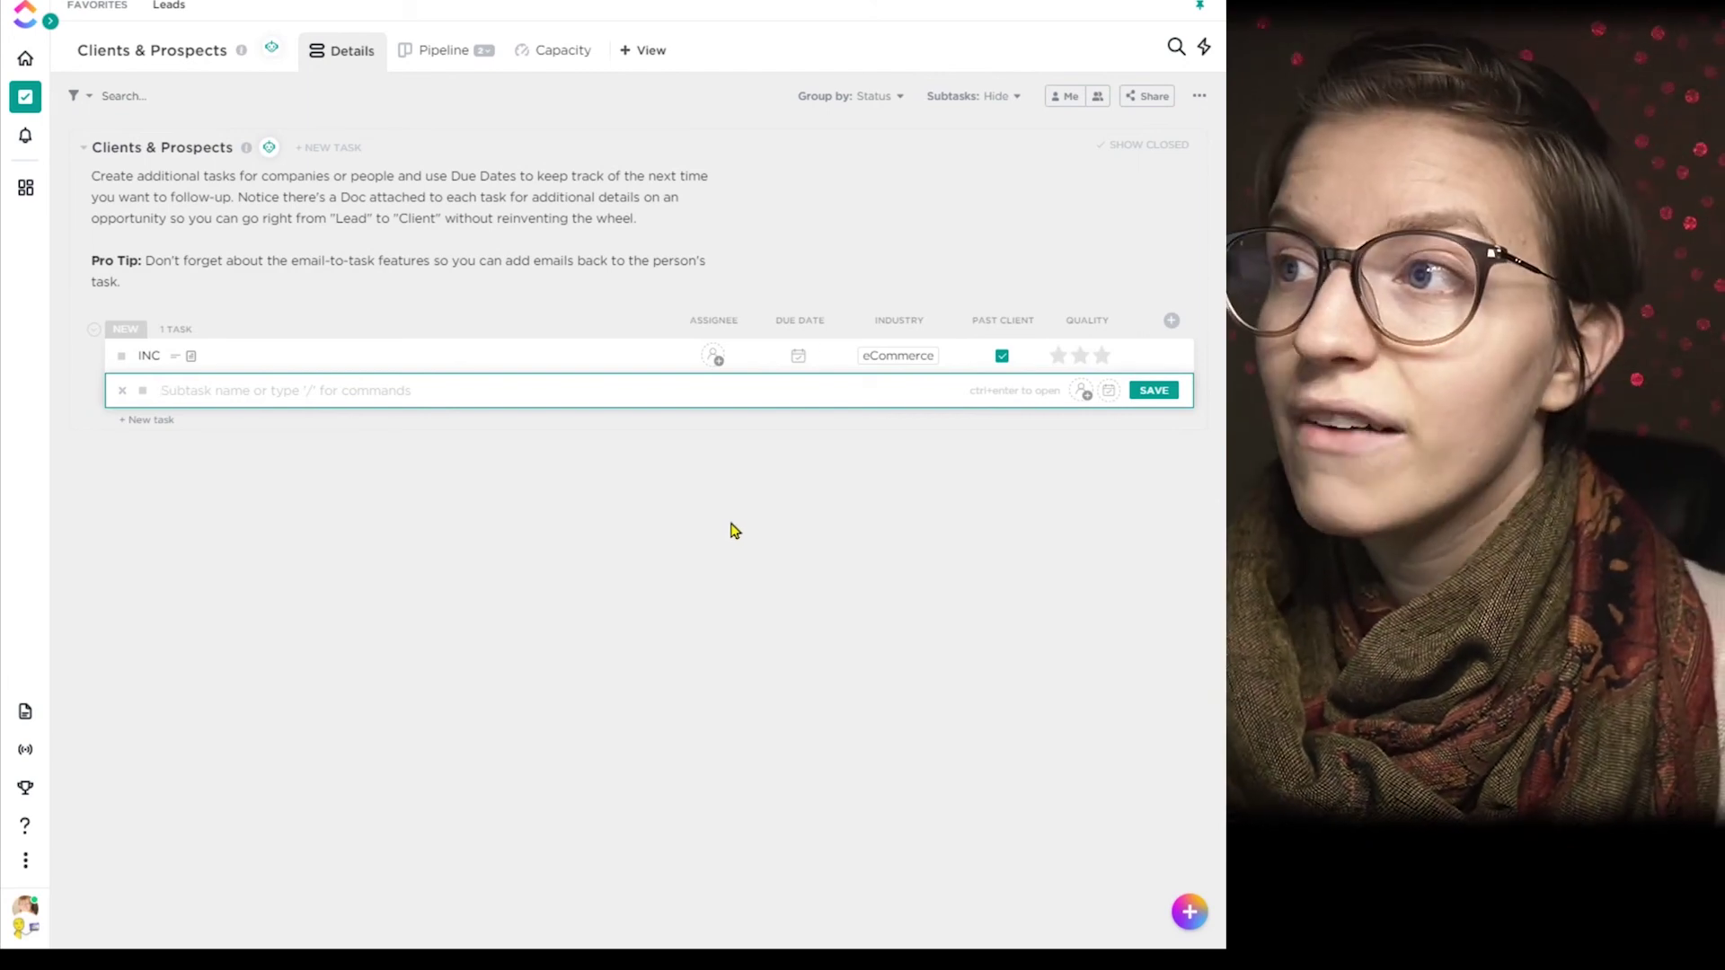
Step: Browse the column field list down to the existing fields available for reuse
left_click(1172, 320)
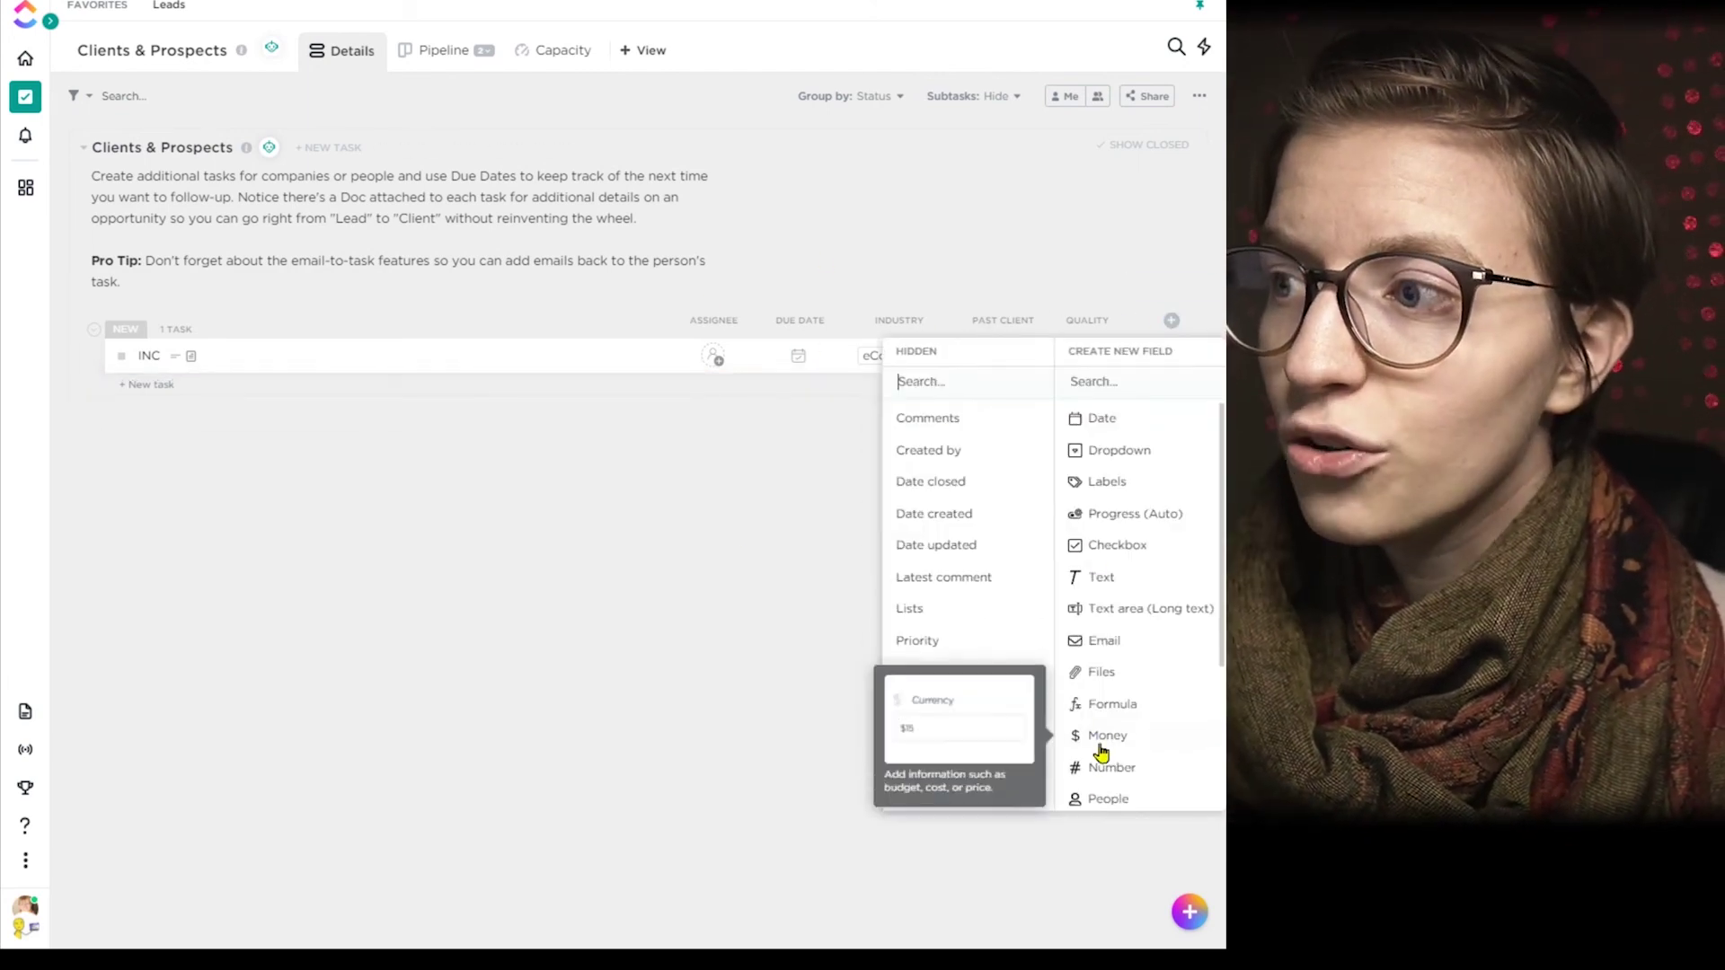
scroll(1134, 788, "down", 3)
left_click(1130, 788)
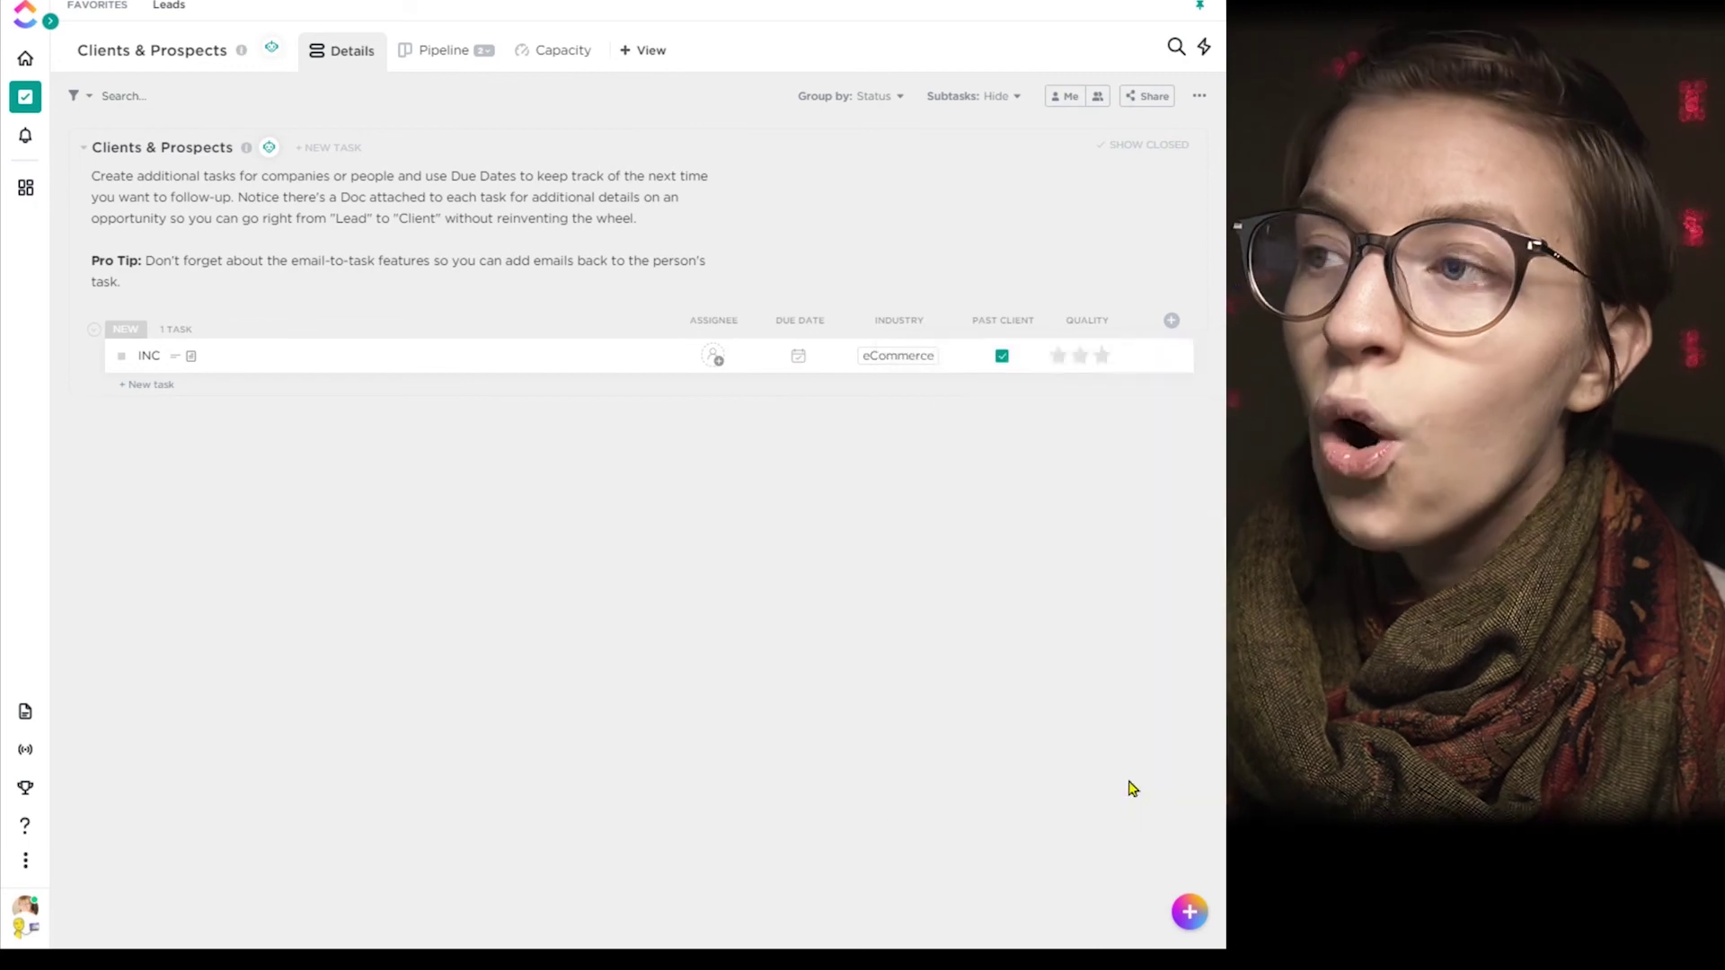
Step: Expand existing Checkbox fields, then view HCU's Type choices (Hybrid, Local, Virtual), leaving it Local
left_click(442, 333)
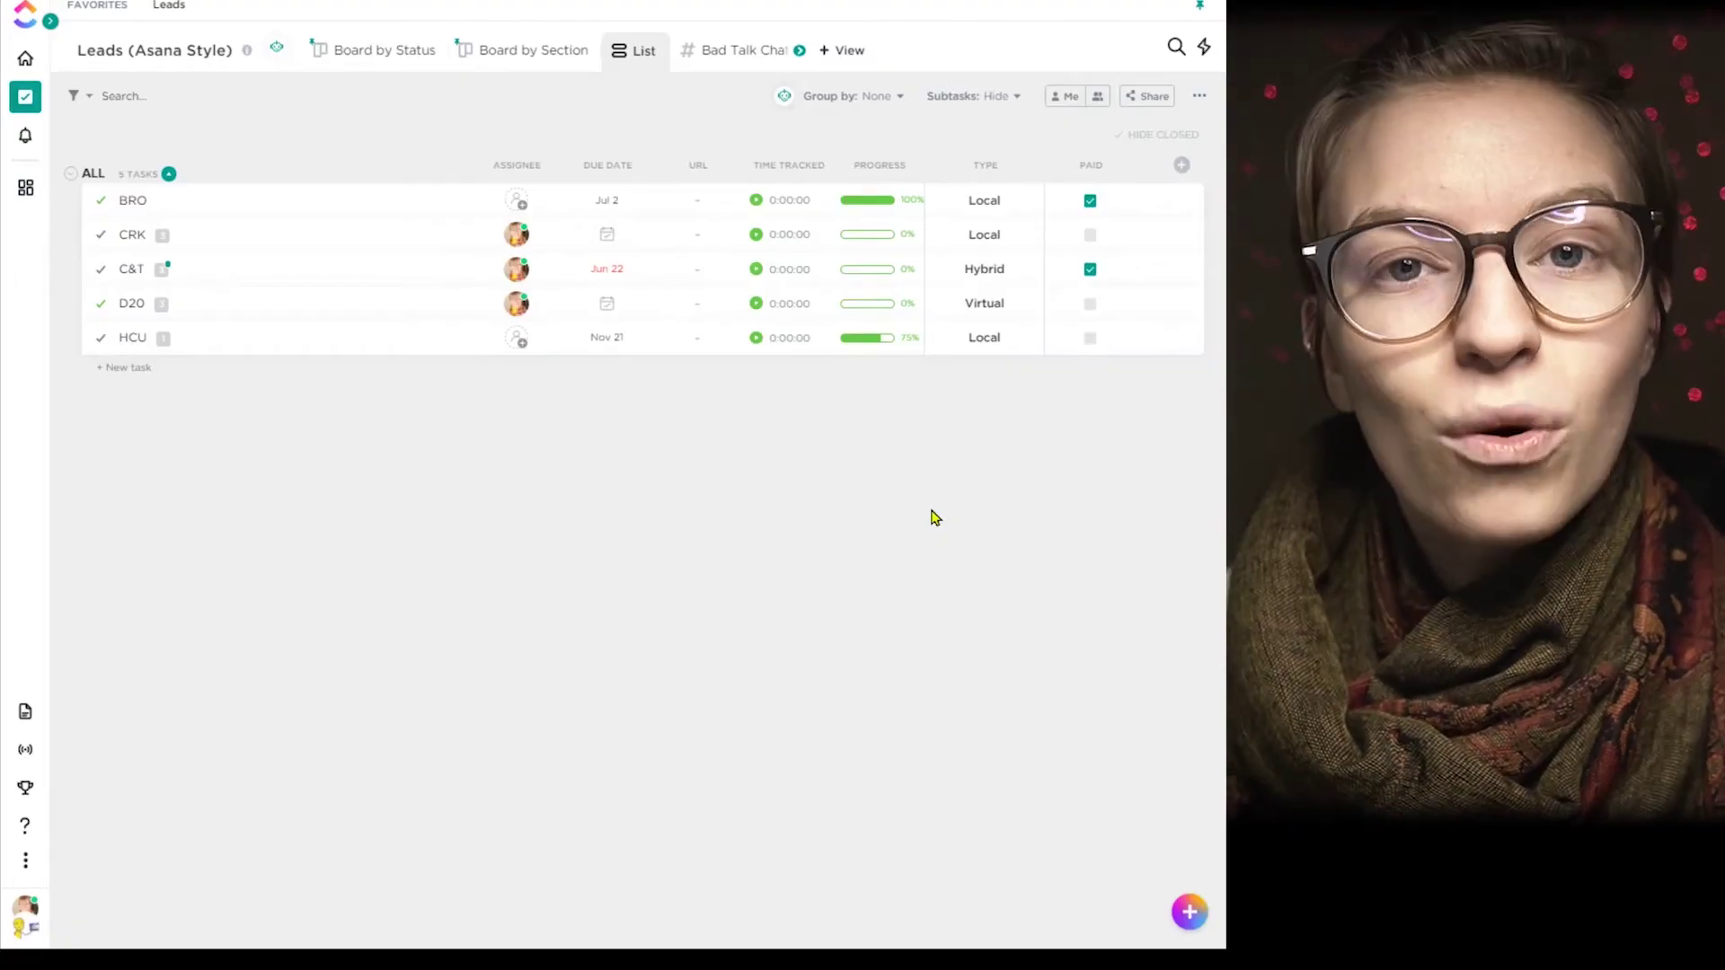
left_click(981, 336)
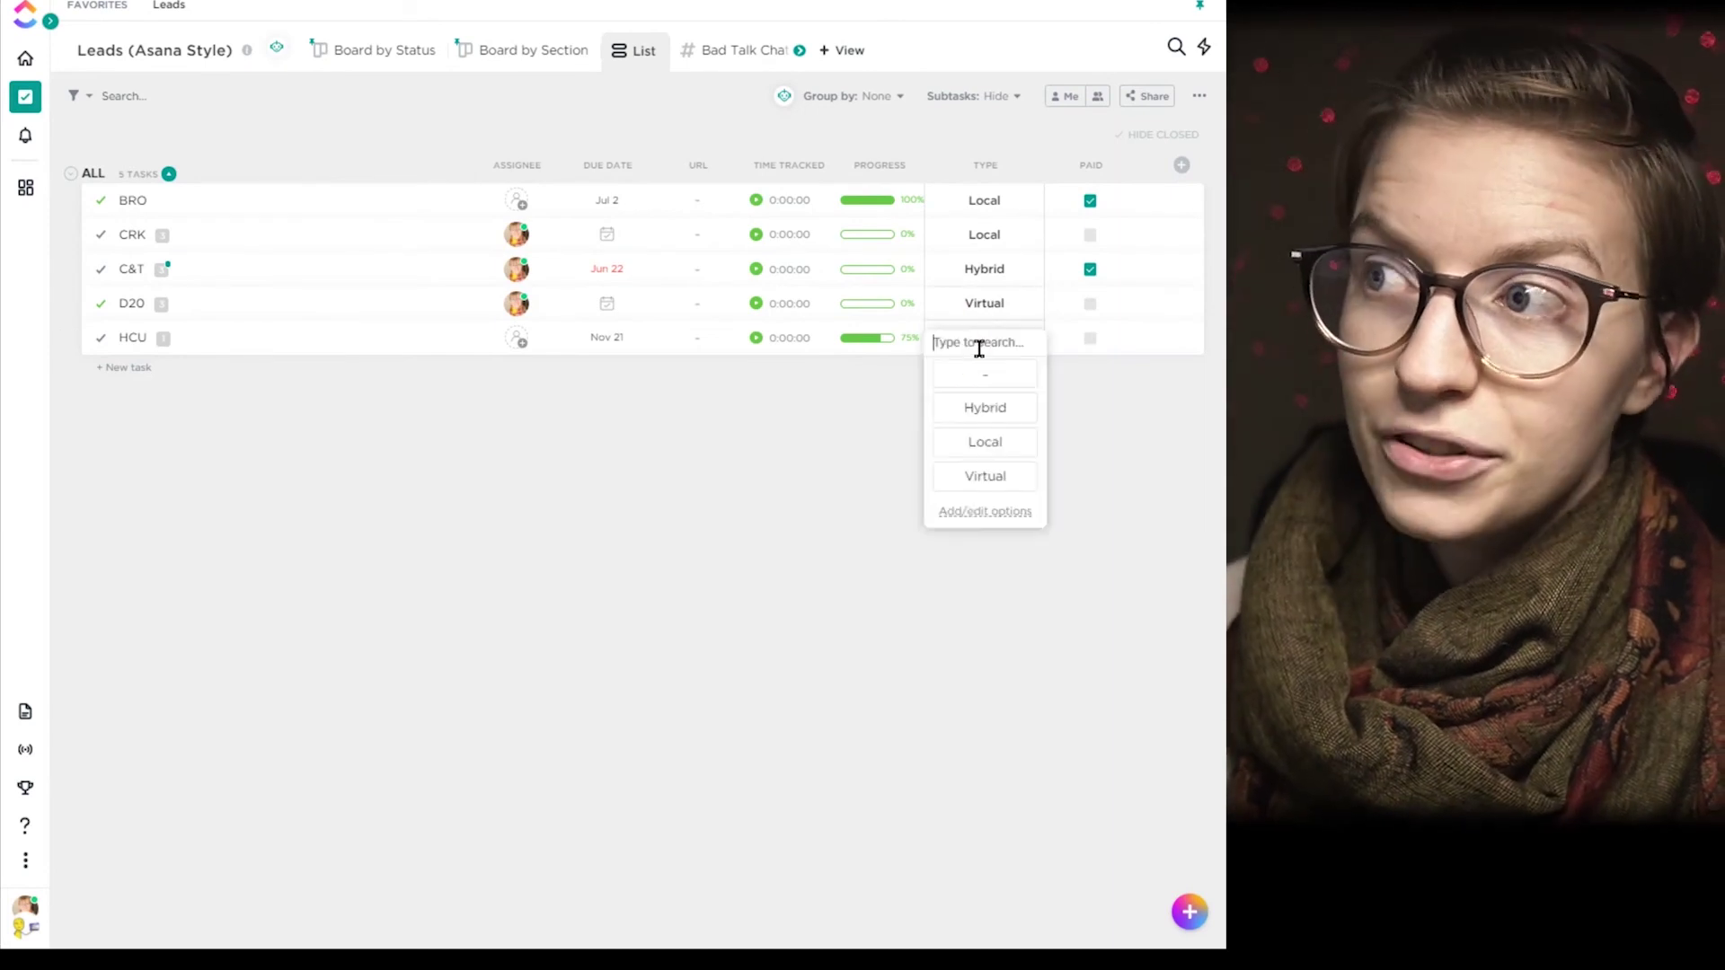
key("Down")
key("Down")
key("Down")
key("Return")
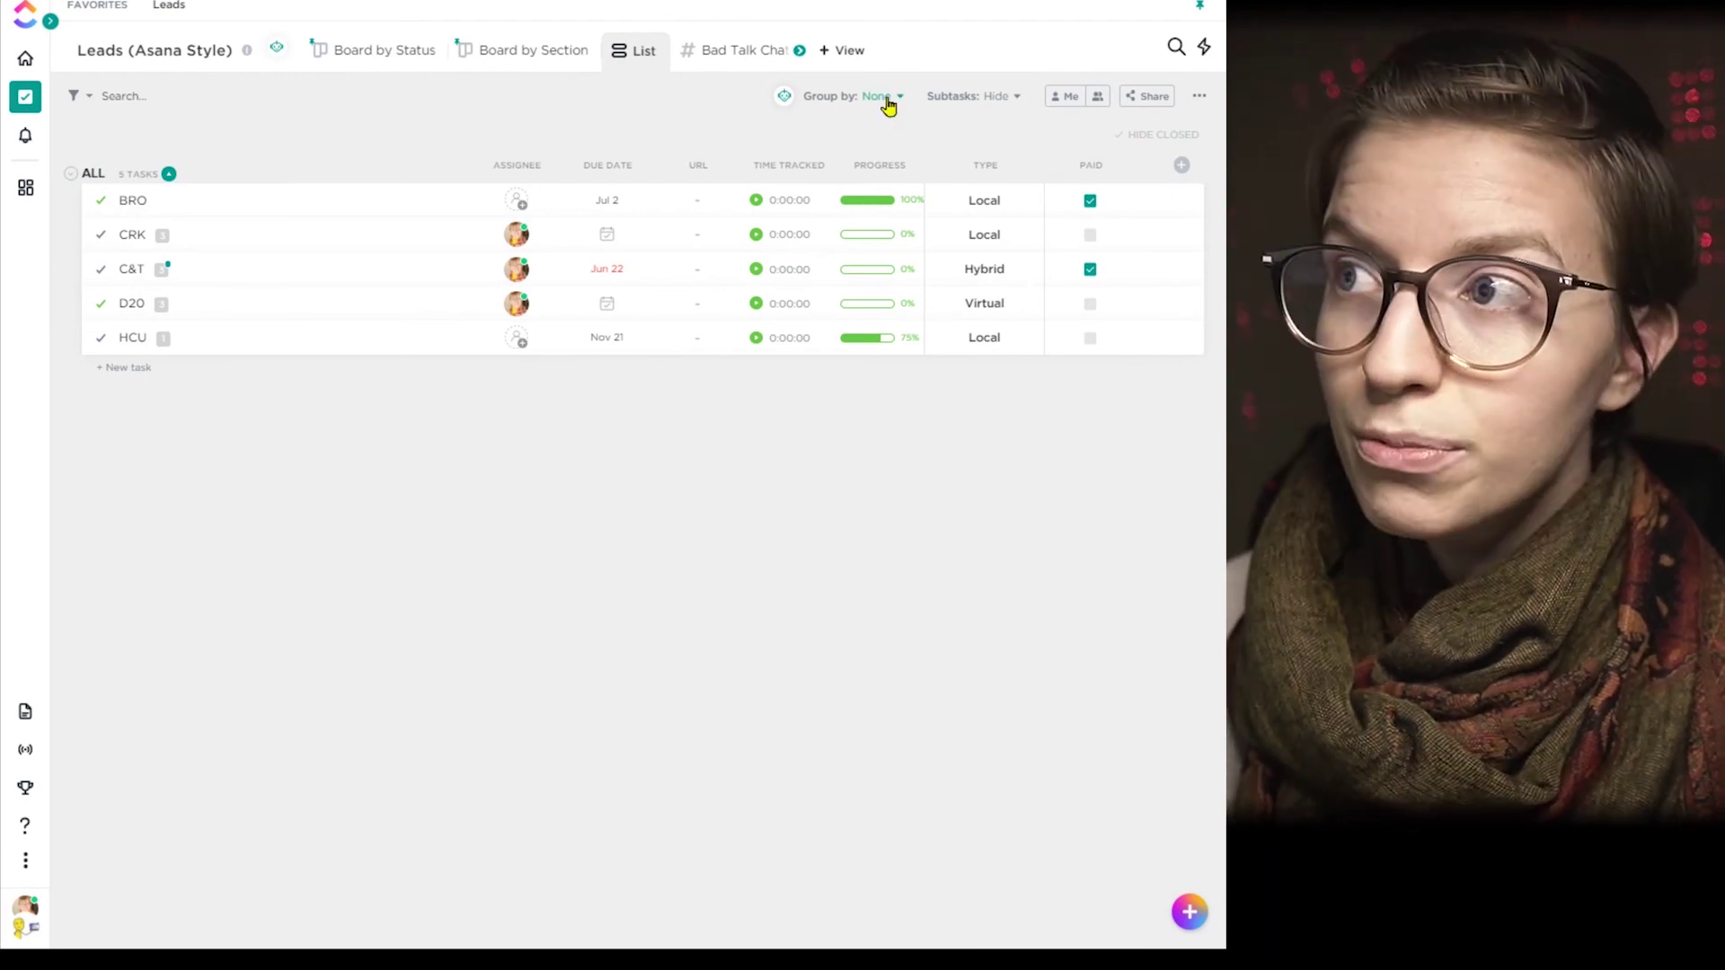
Step: Group the Leads list by the Type custom field and collapse the Virtual and Local groups
left_click(889, 104)
mouse_move(845, 329)
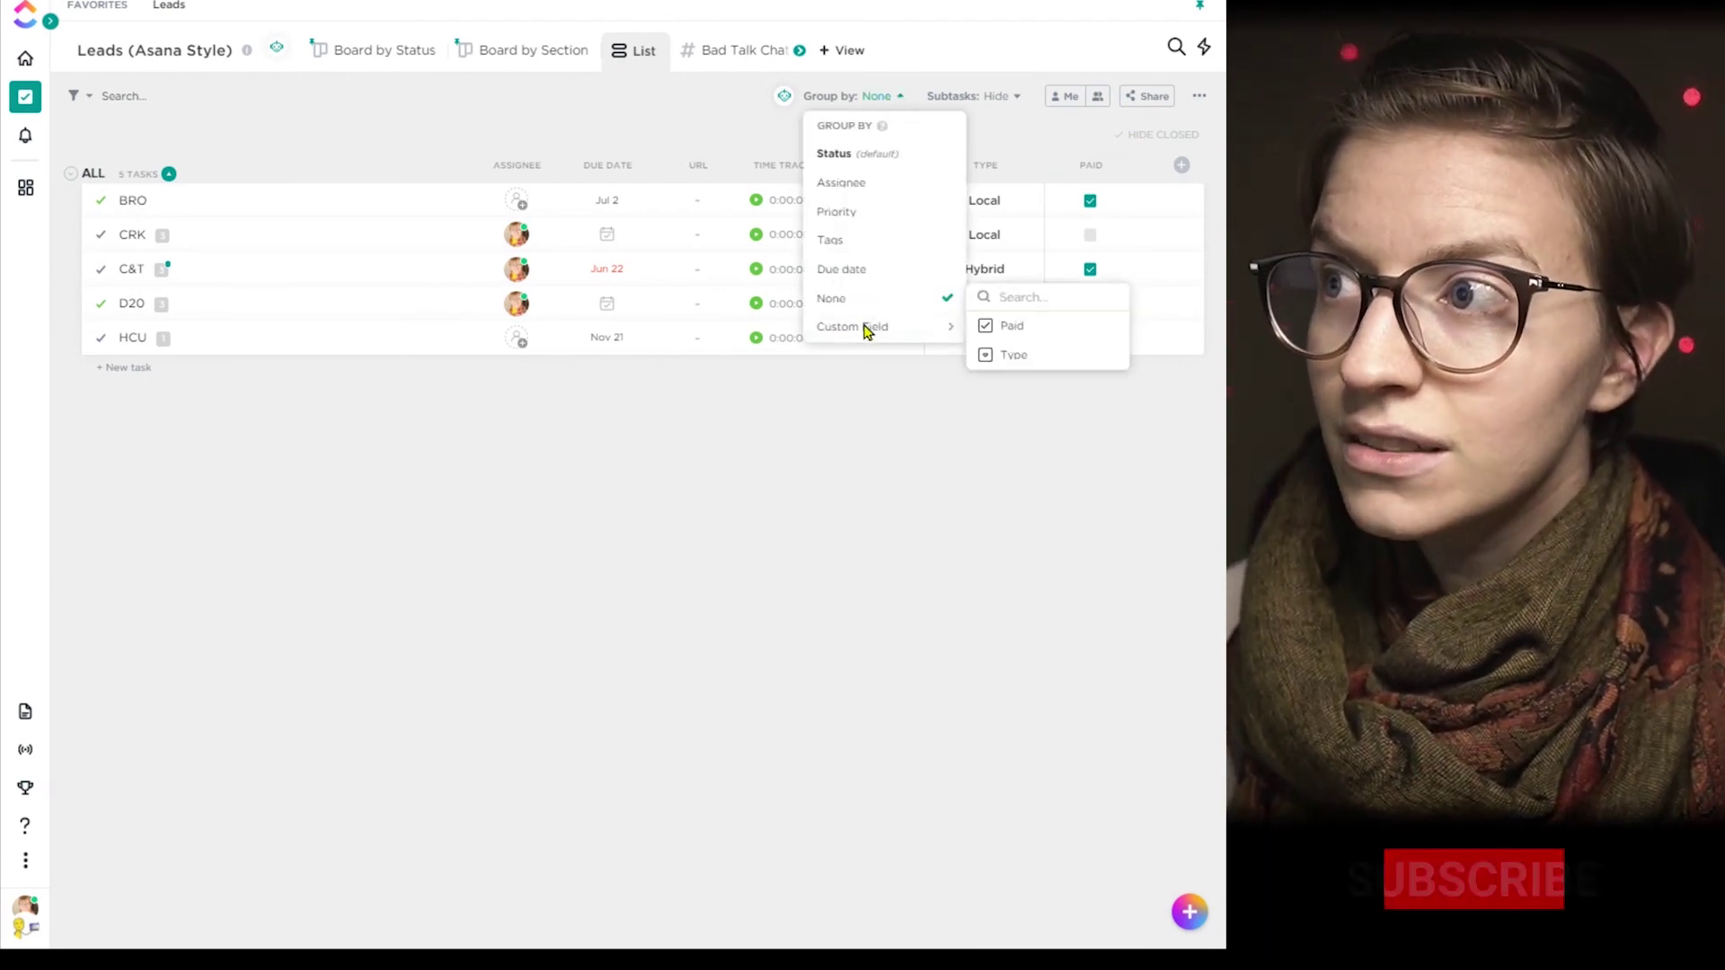
left_click(1008, 356)
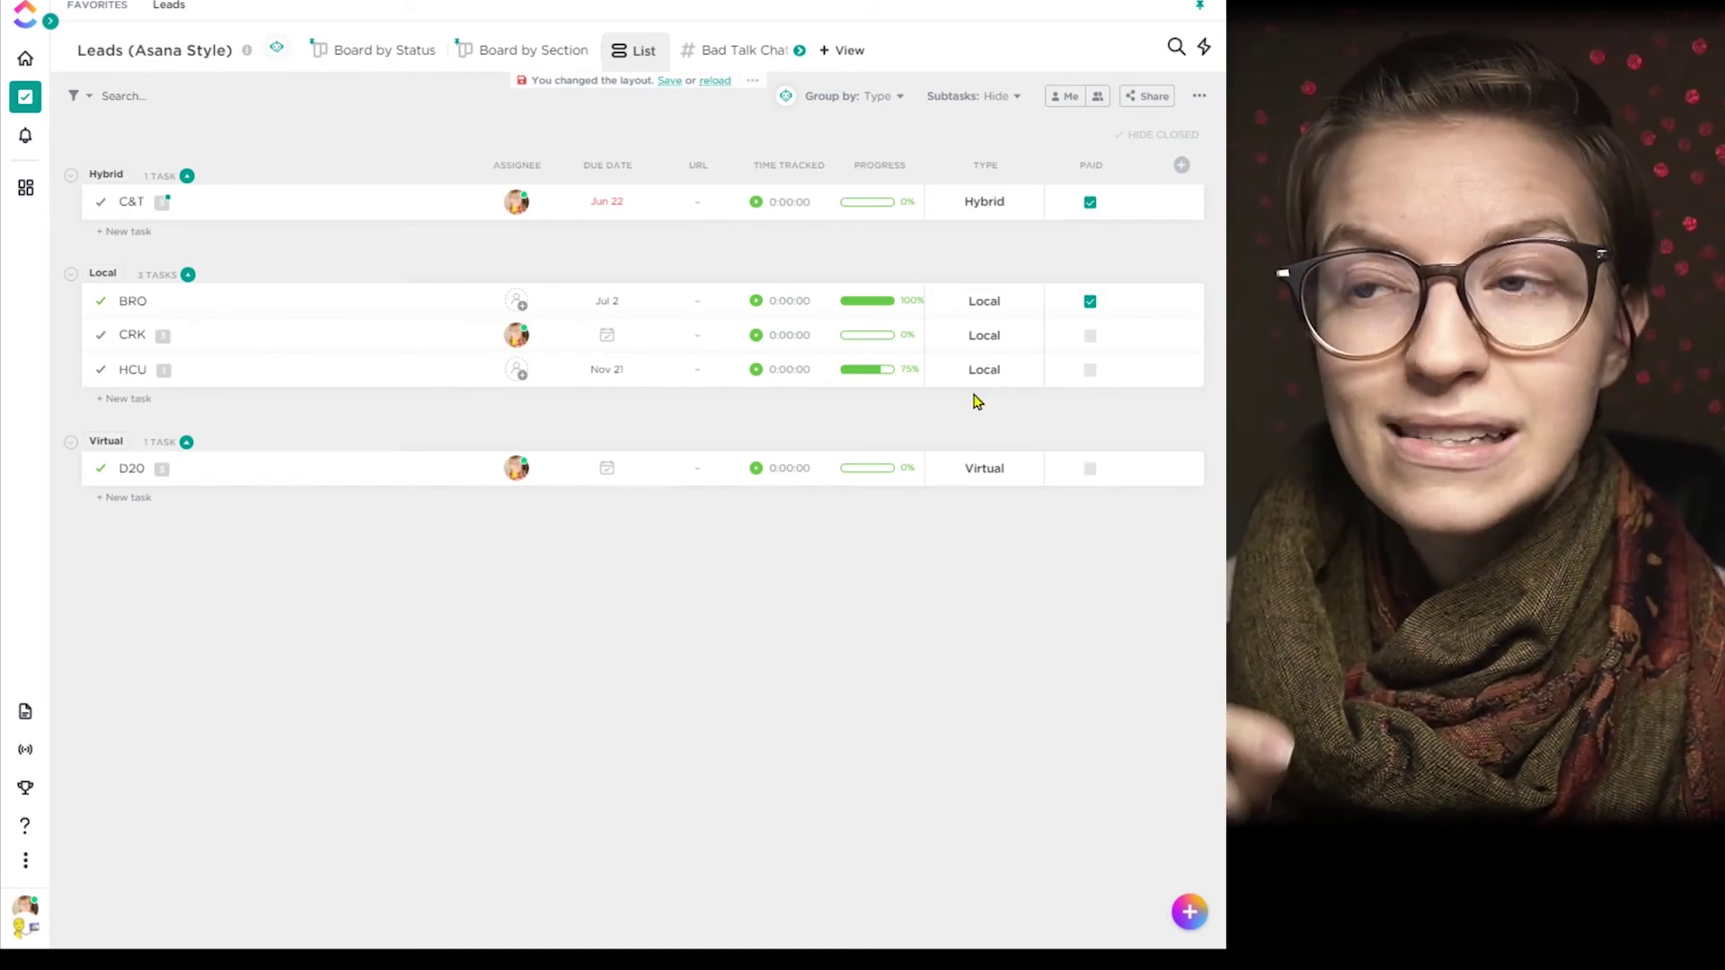
left_click(68, 446)
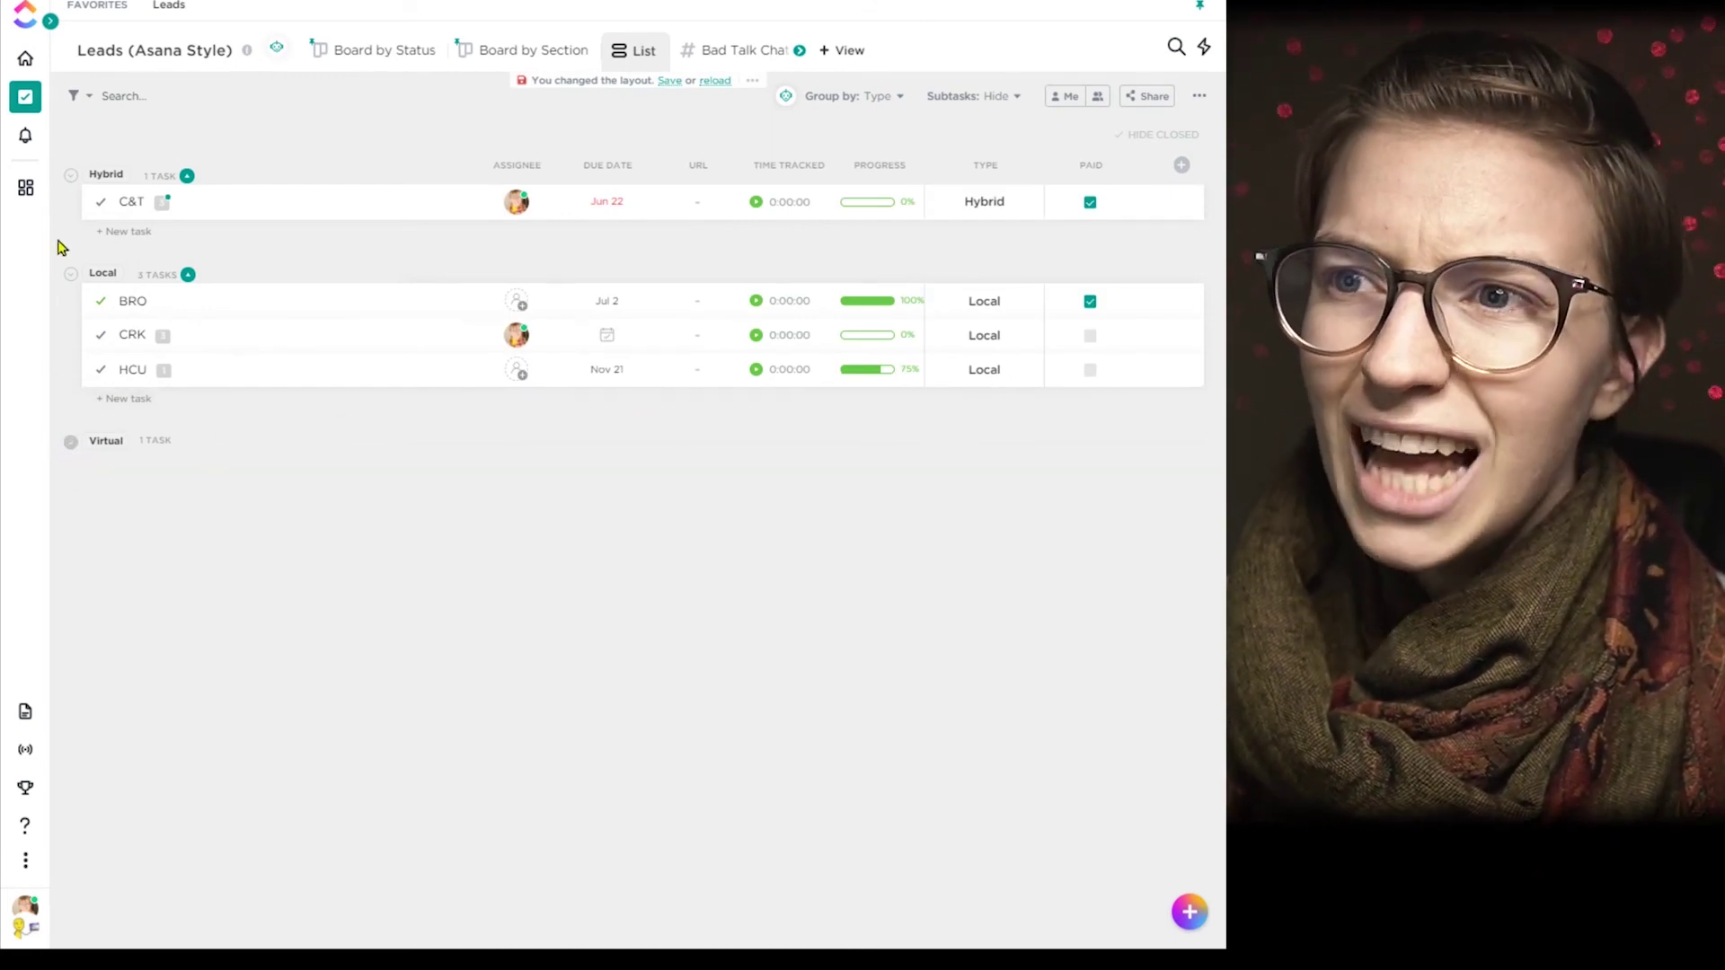
left_click(69, 276)
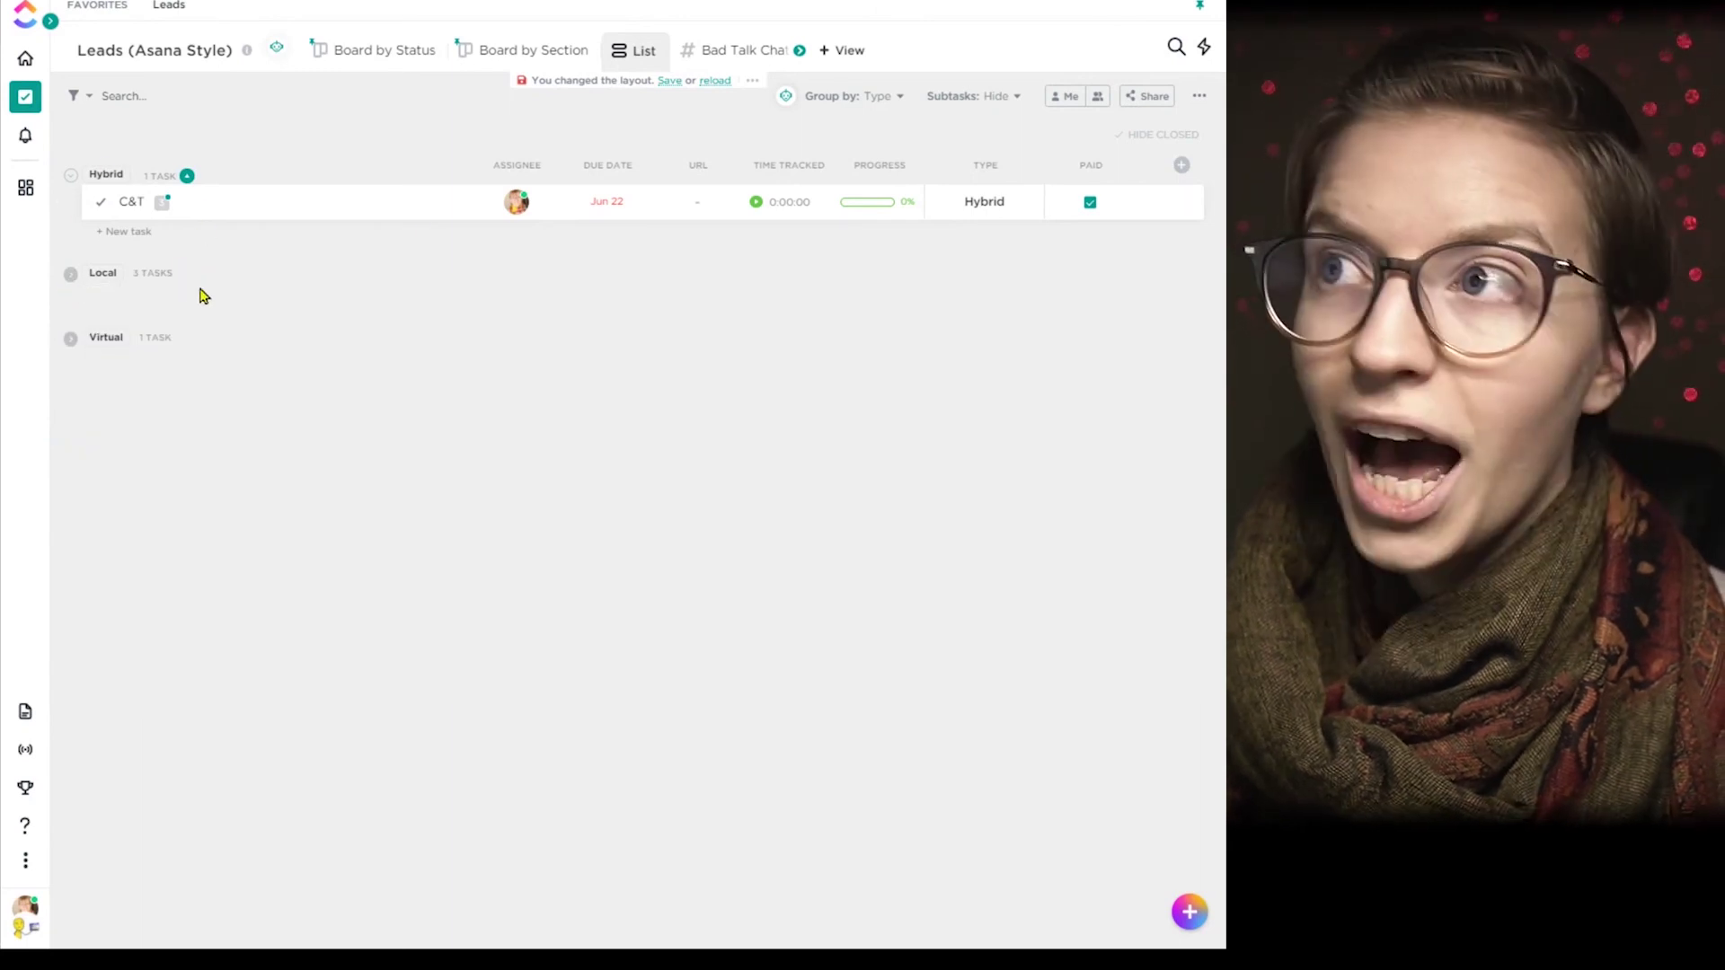
Step: Save the grouped layout for everyone
left_click(655, 51)
left_click(572, 118)
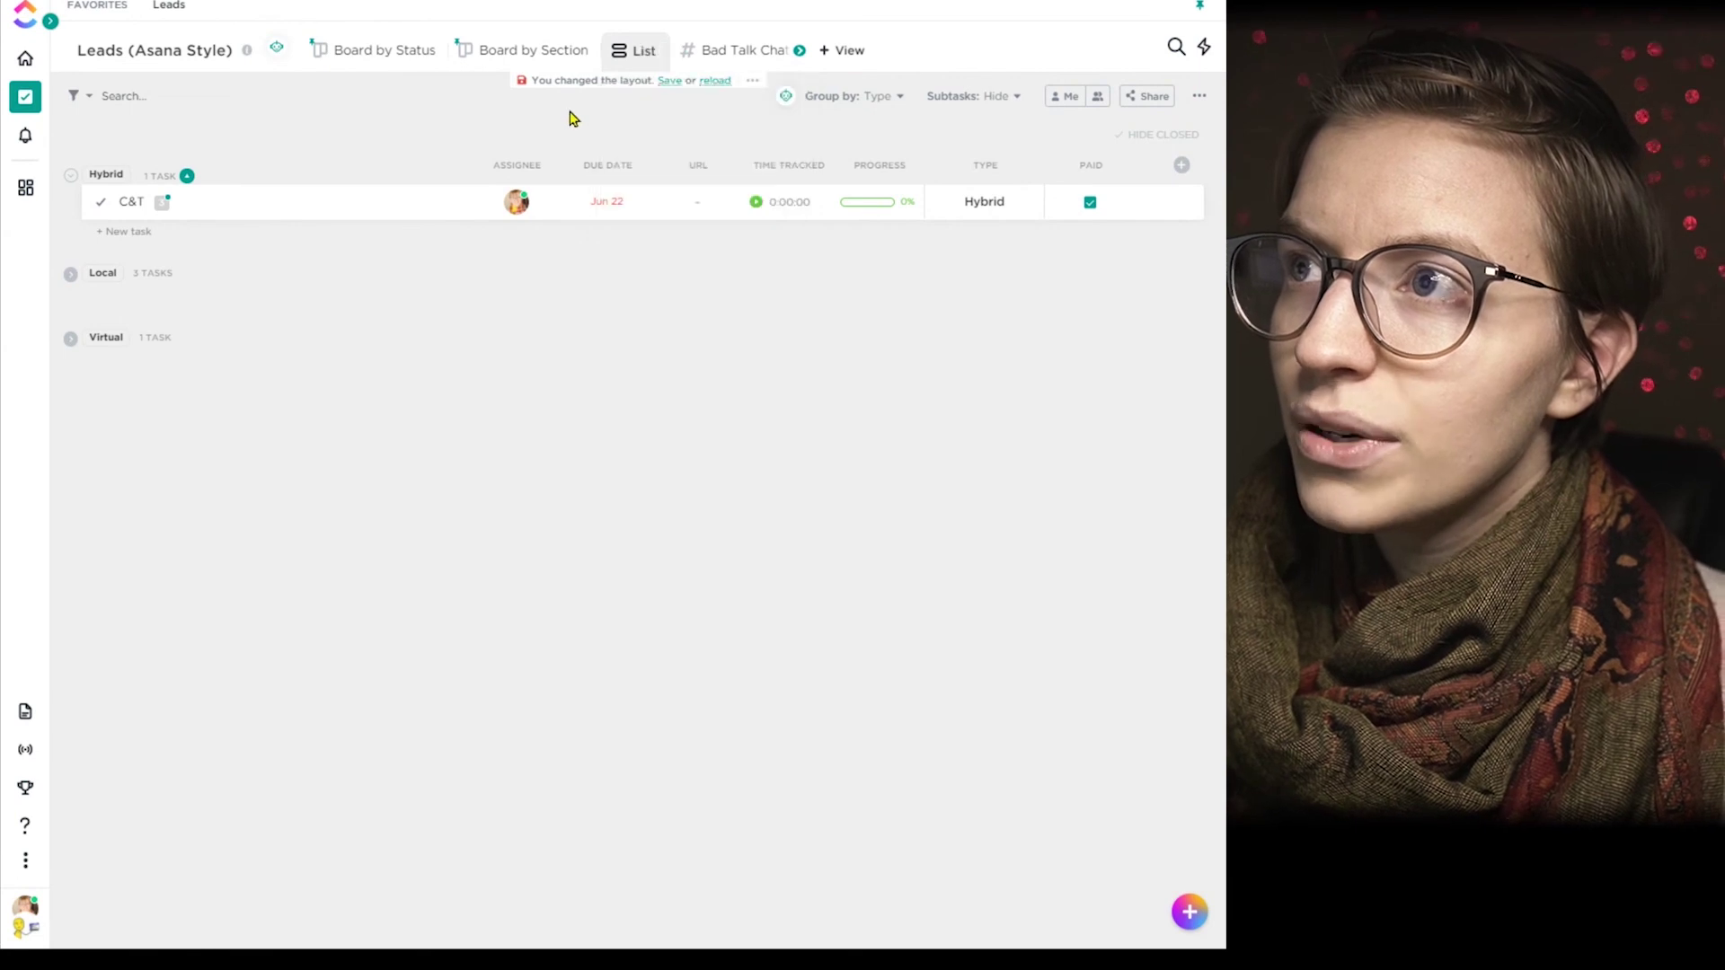
left_click(672, 88)
left_click(710, 152)
left_click(655, 50)
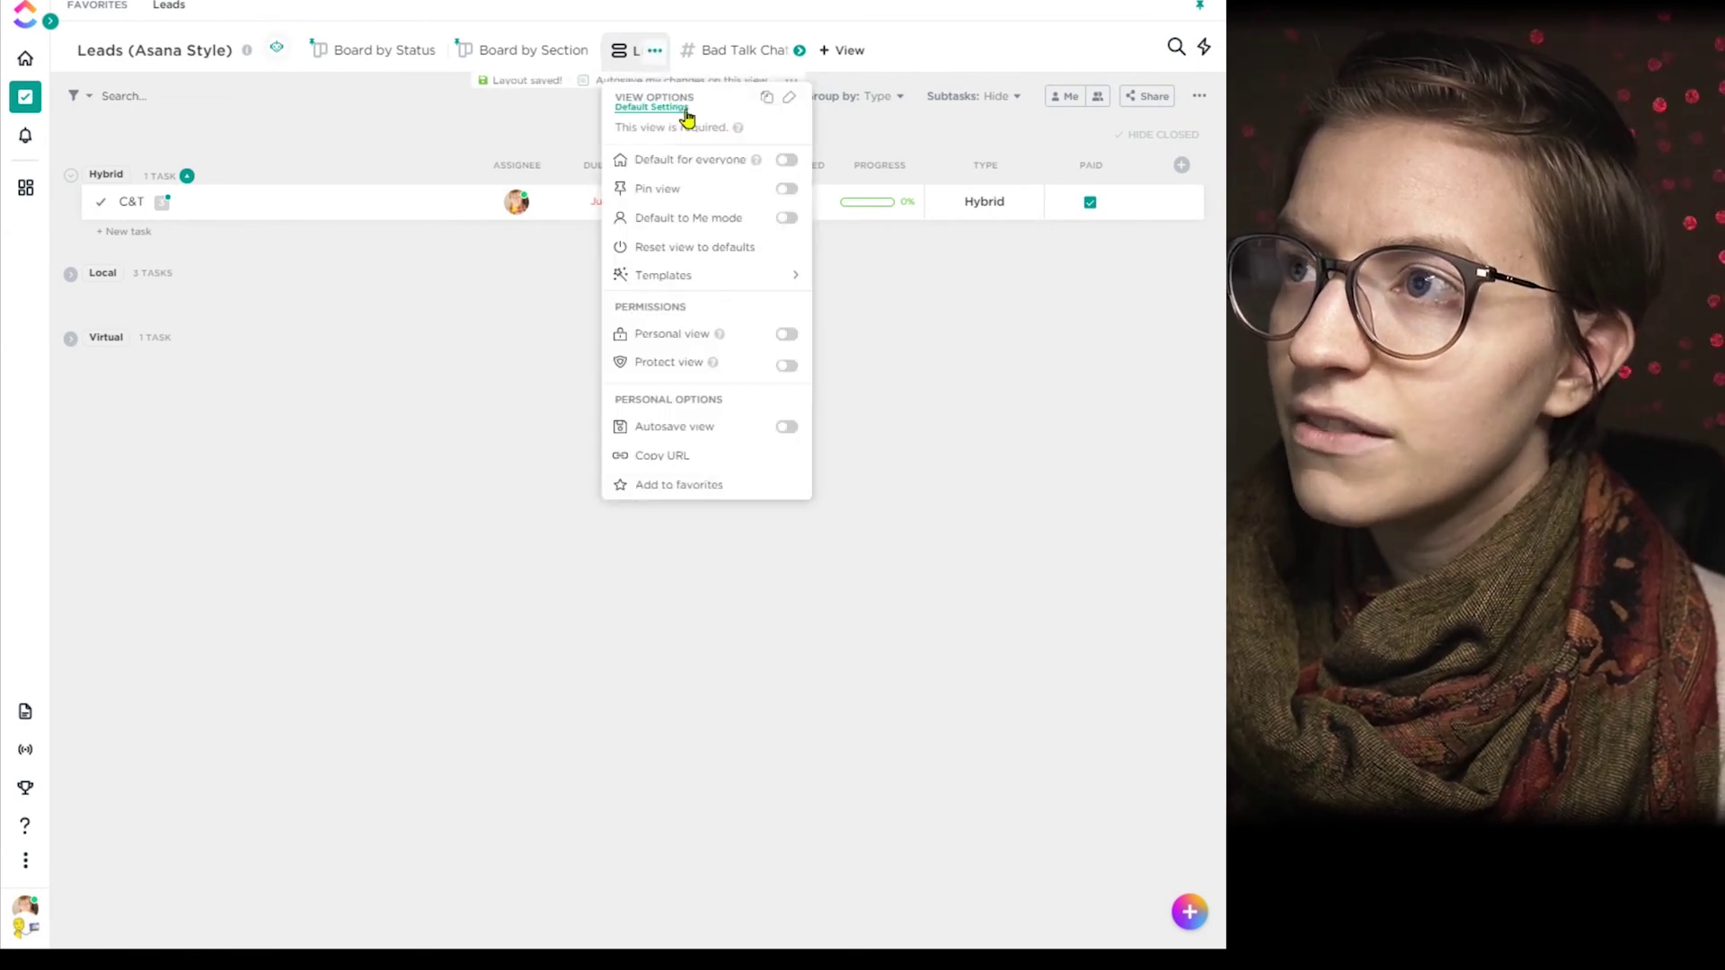
left_click(789, 96)
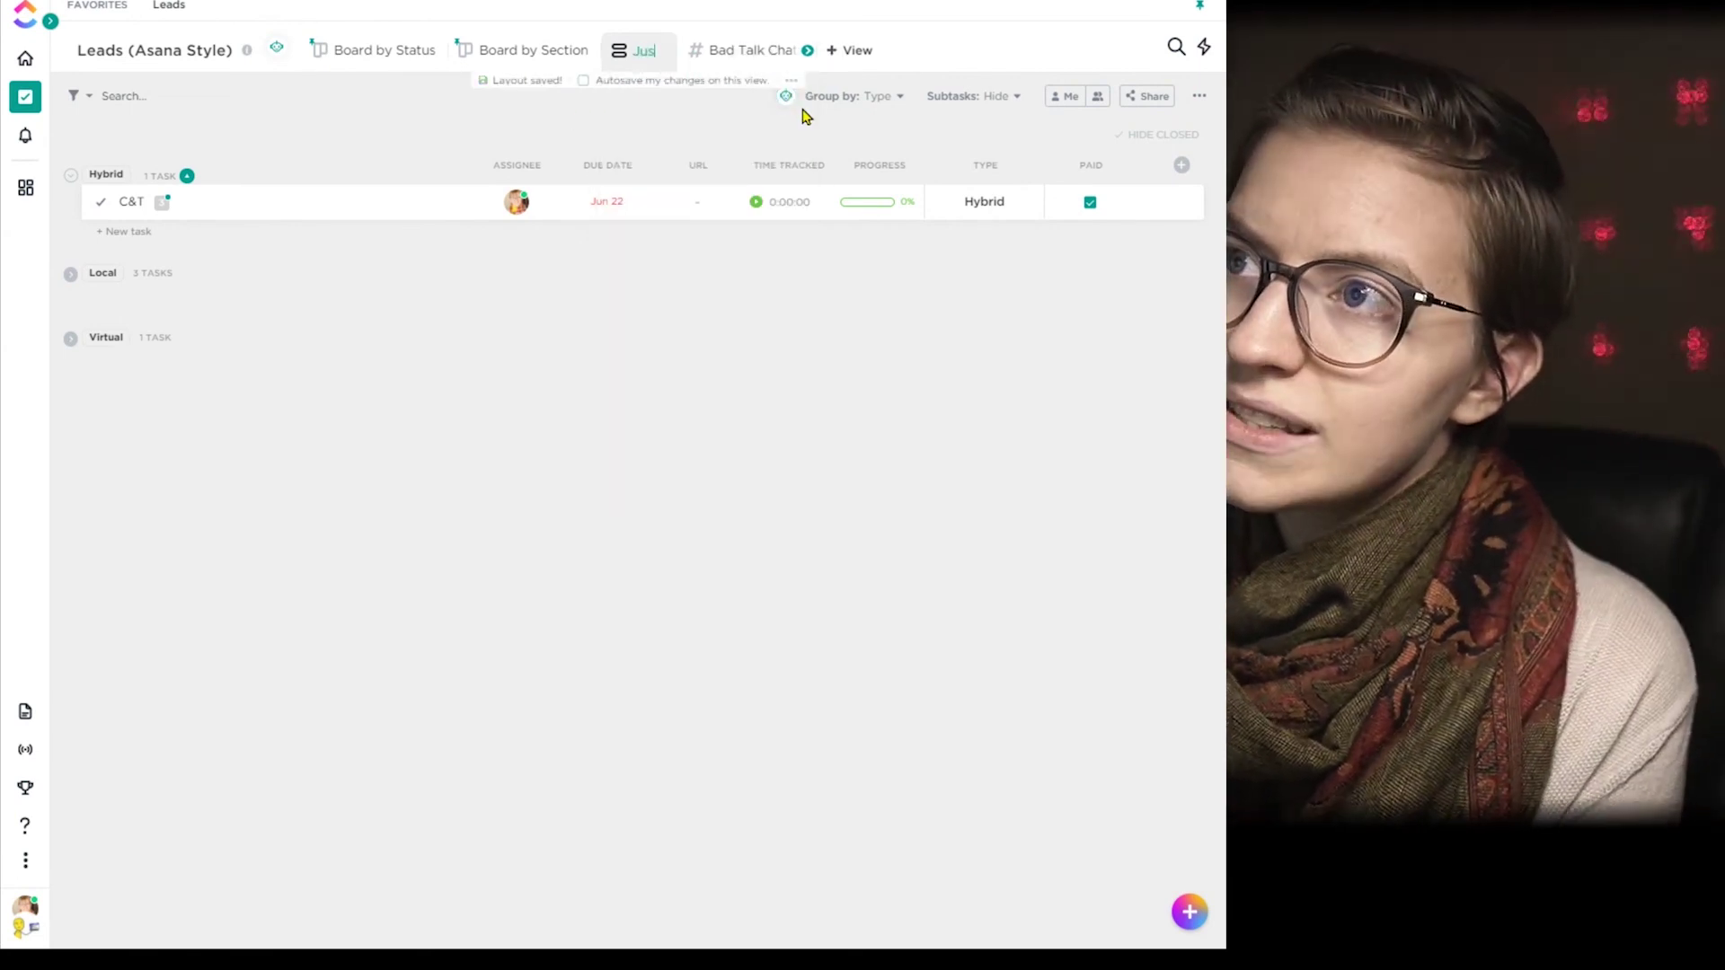
Step: Rename the view to 'Just Hybrid Clients' and add a new list view, Clients Who Owe
type("rid Clients")
key("Return")
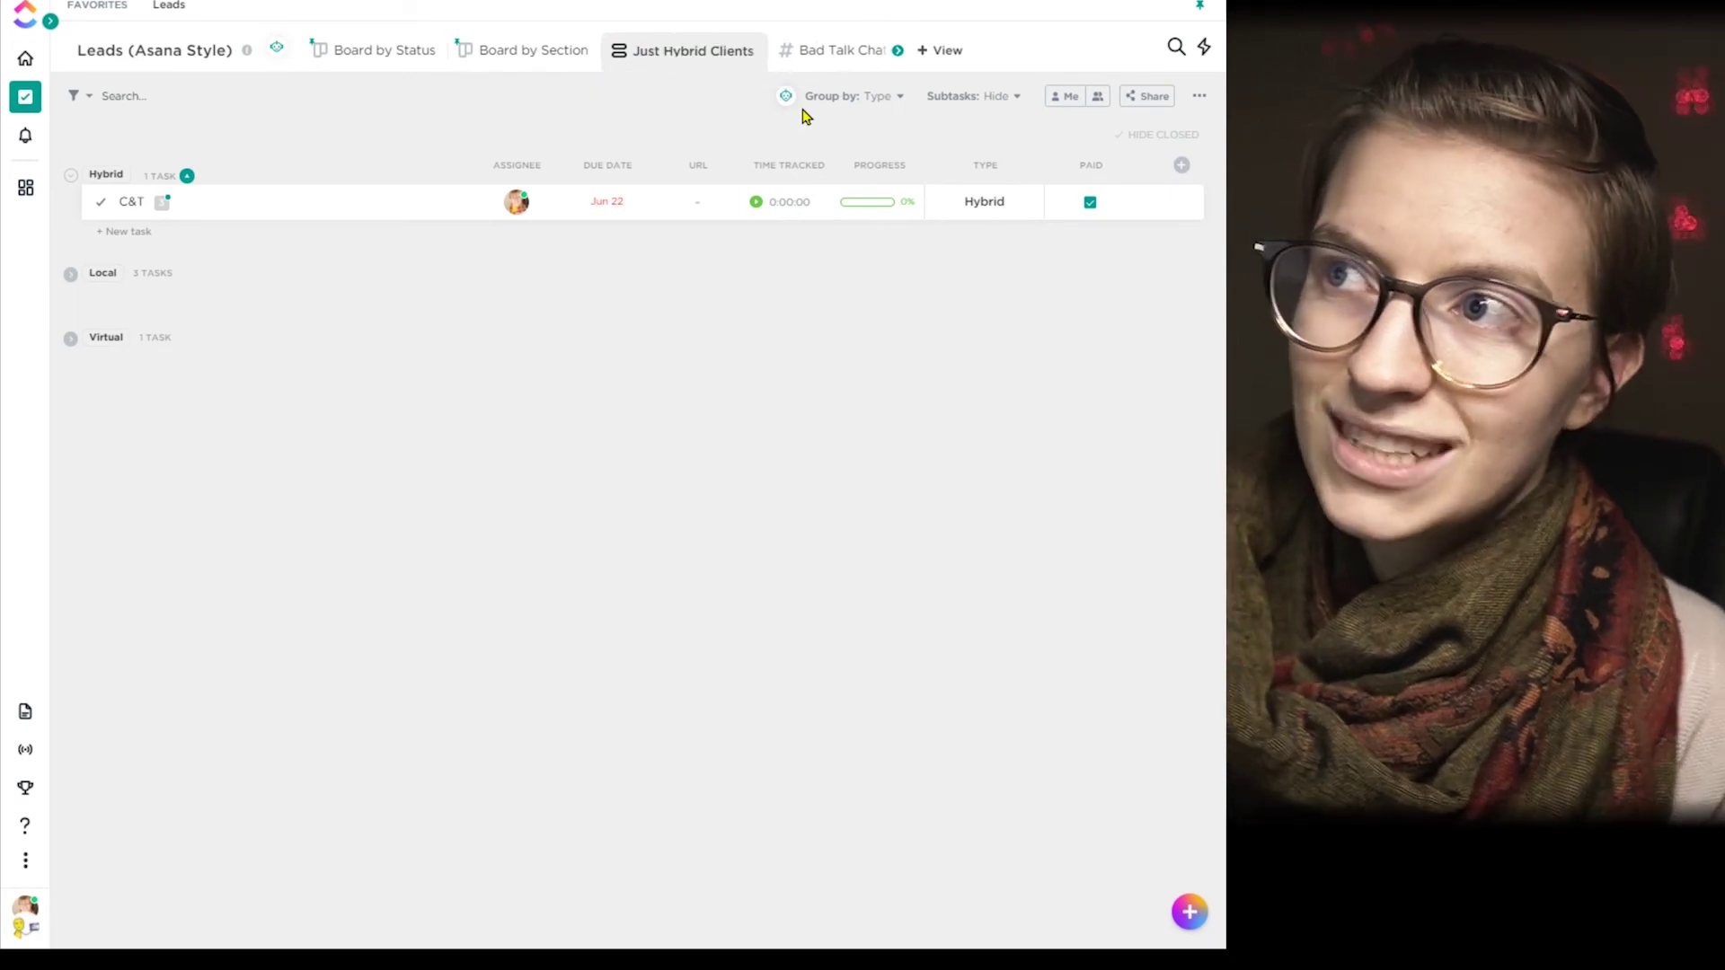
left_click(936, 51)
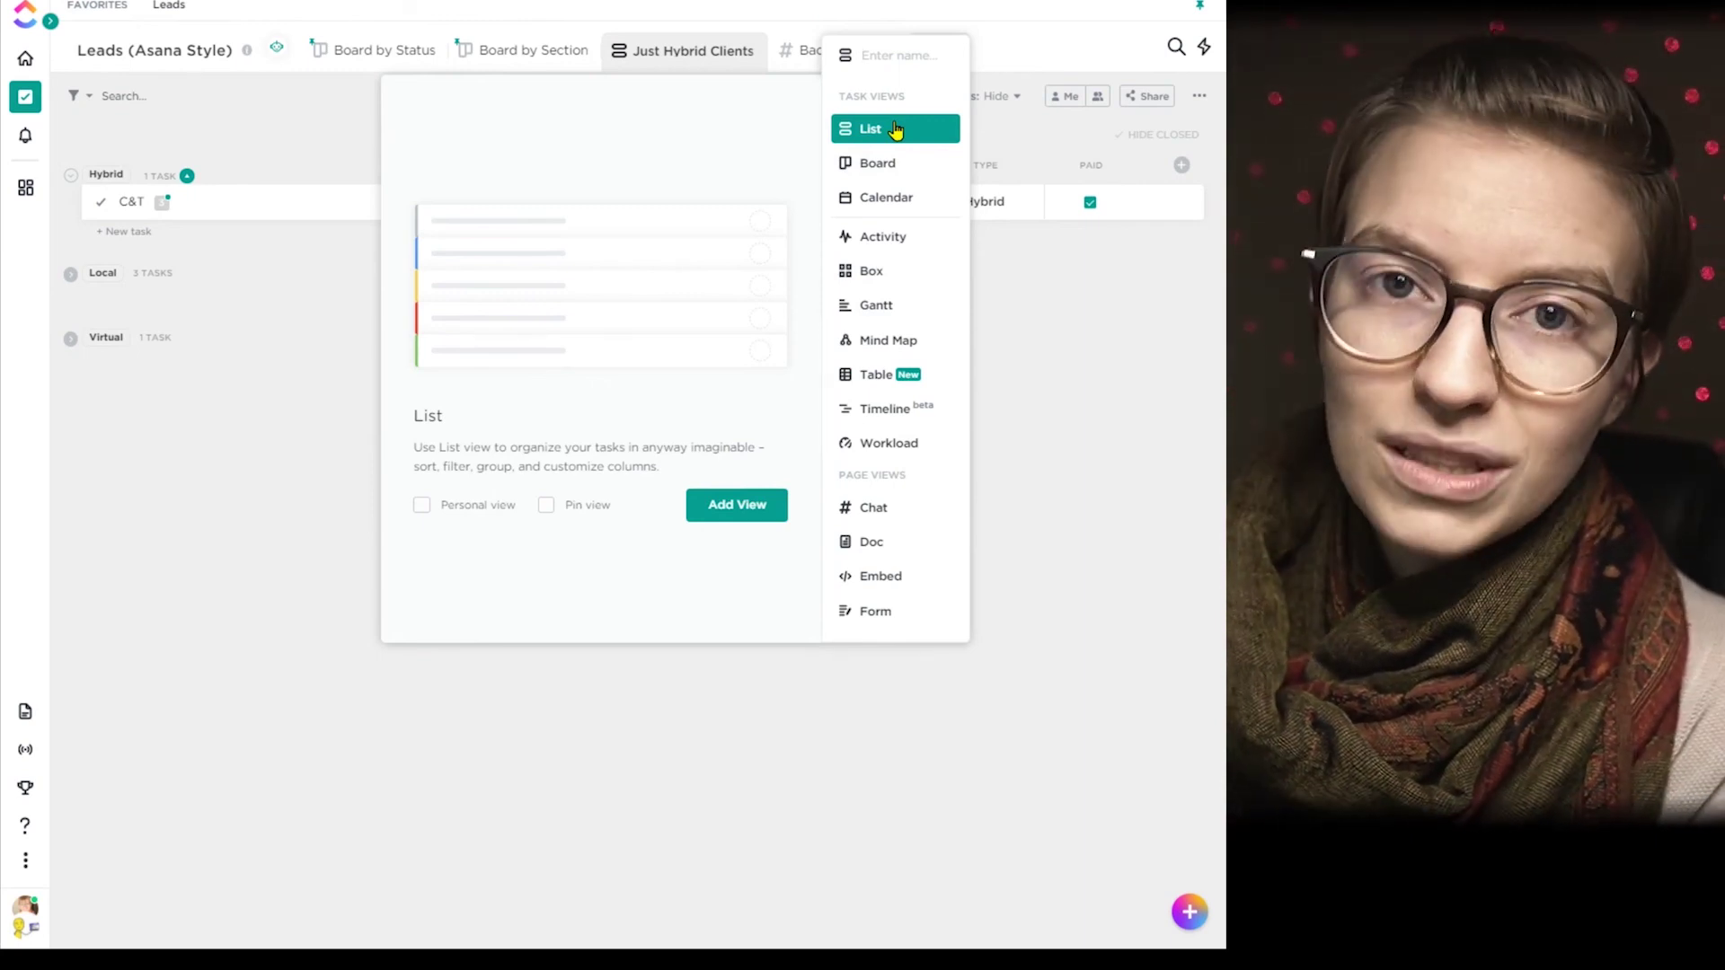
type("All")
key("Escape")
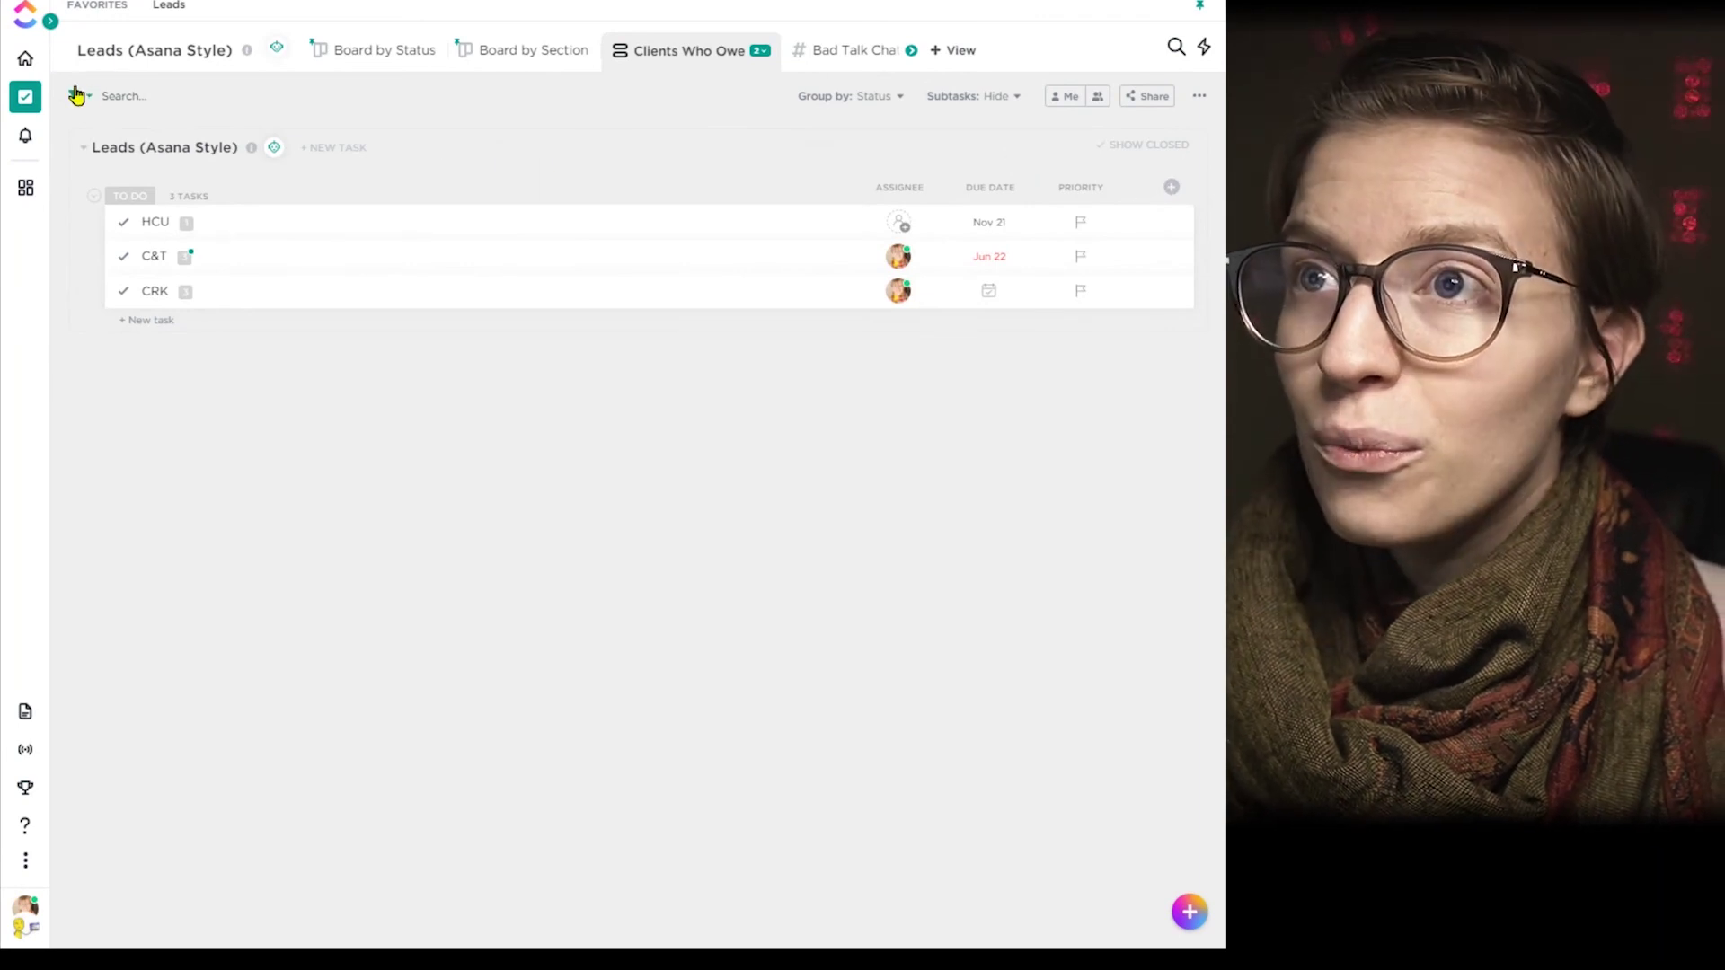
Step: Add the Paid column and hide the Priority and Assignee columns
left_click(1172, 188)
scroll(952, 539, "down", 3)
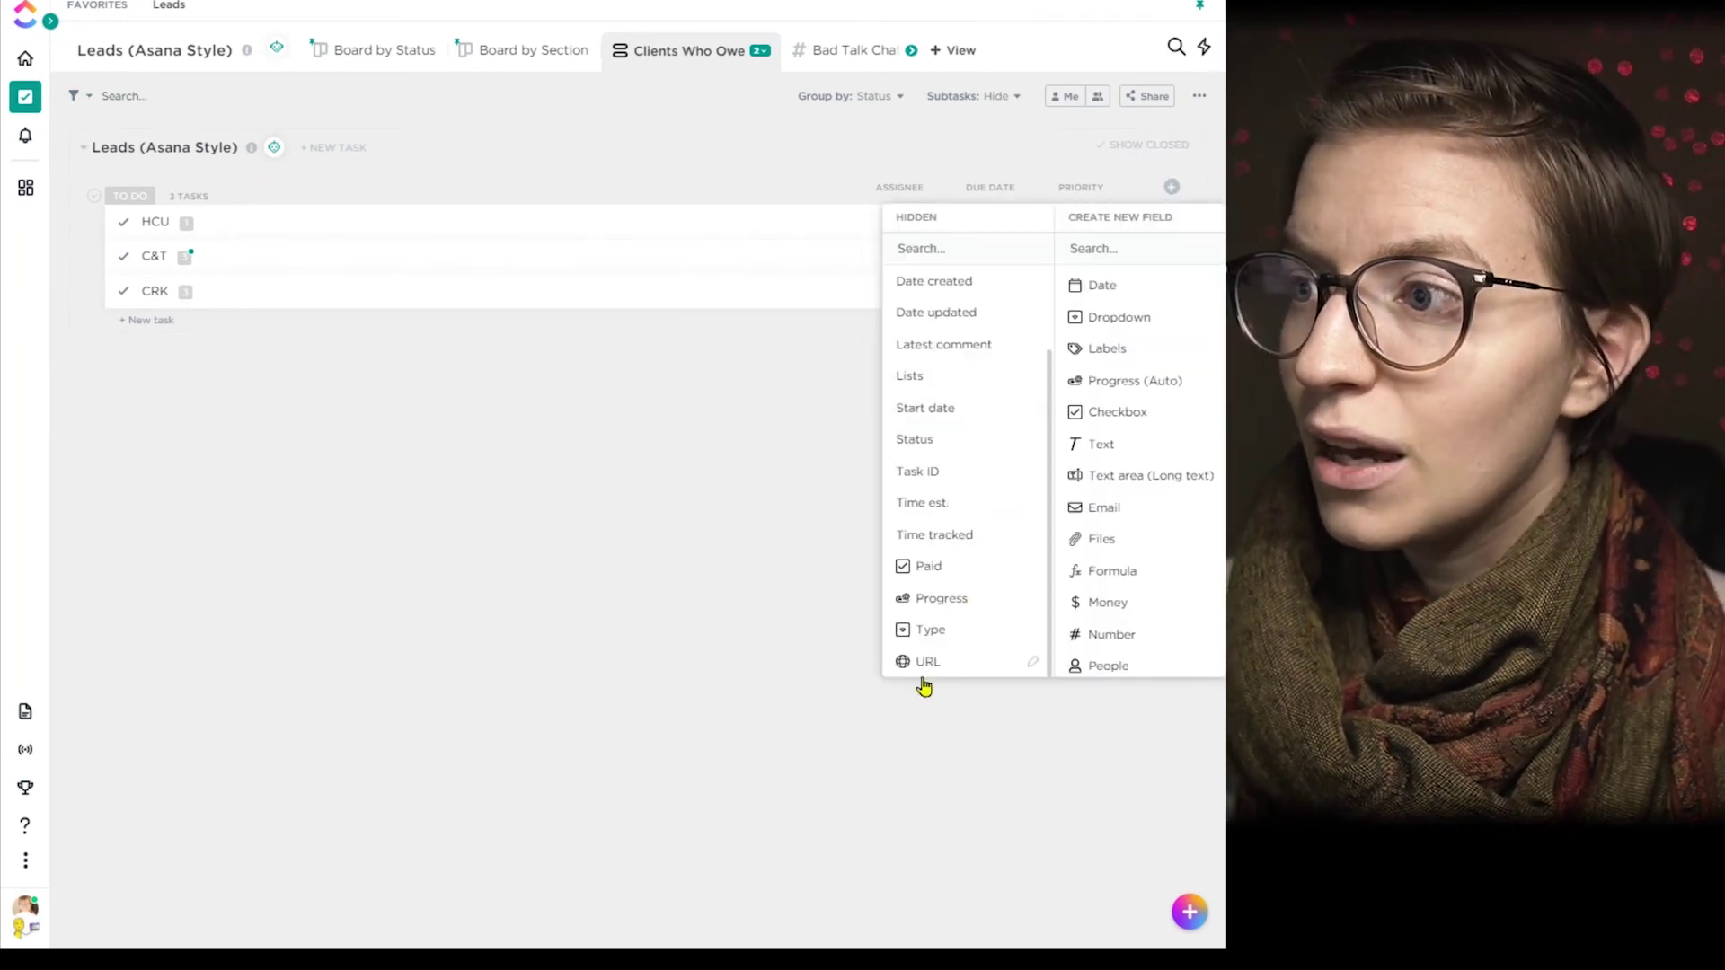
left_click(921, 569)
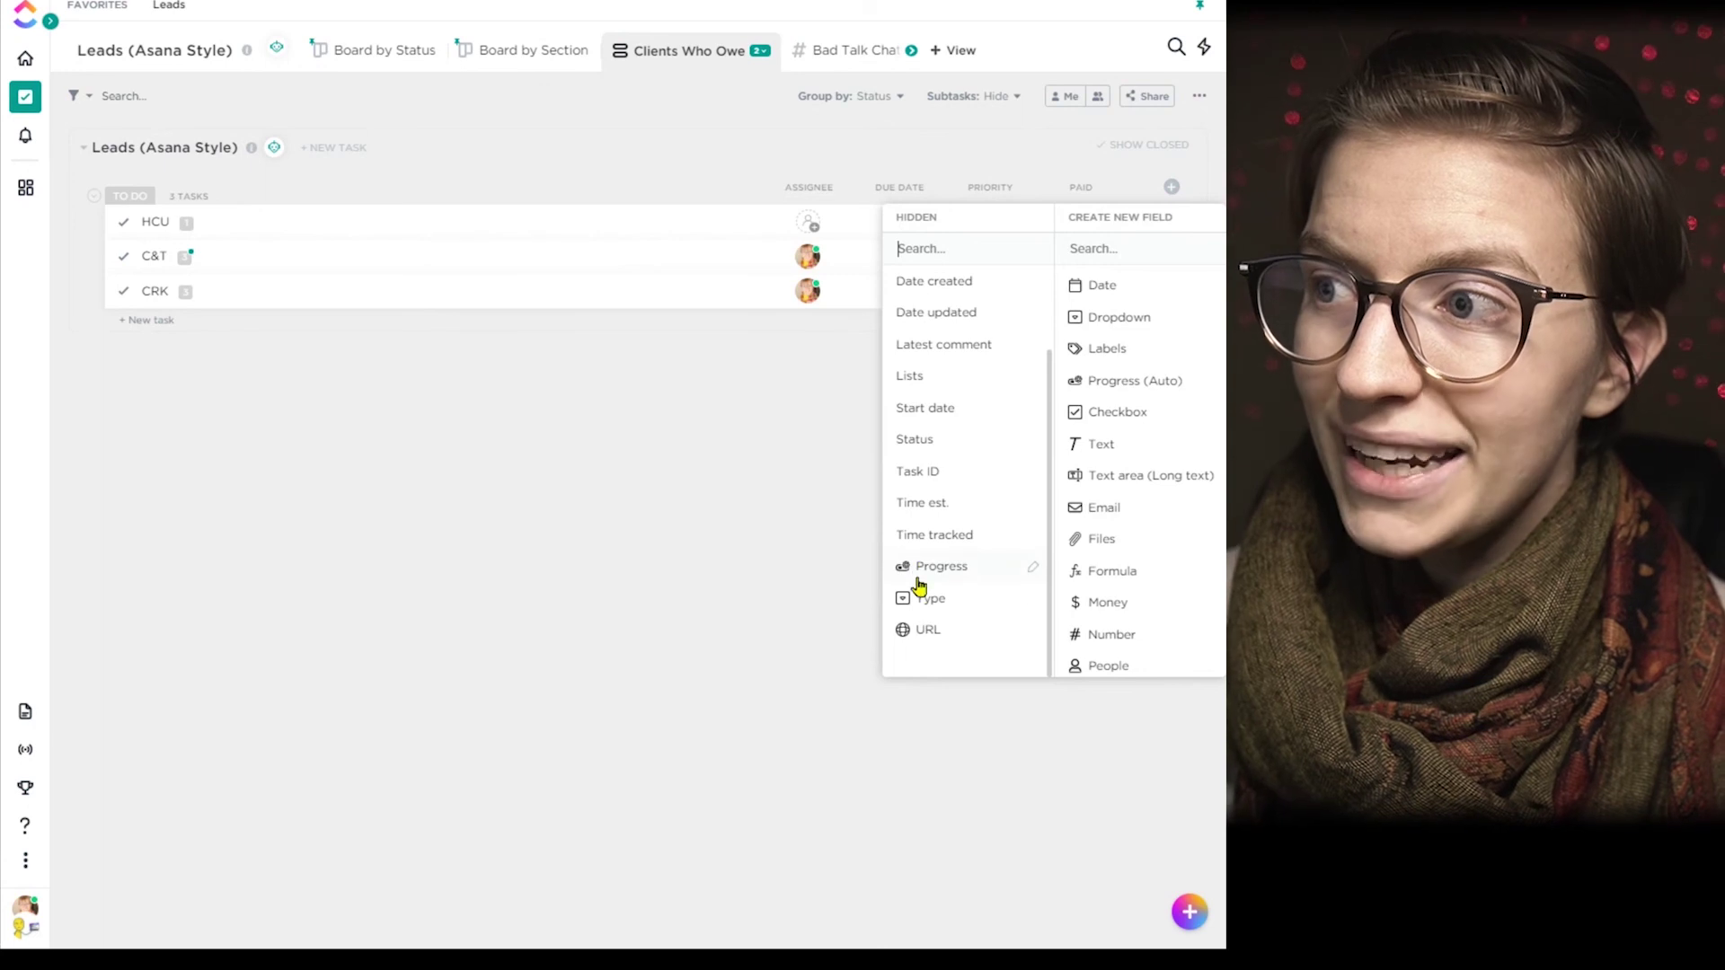
left_click(710, 377)
left_click(924, 187)
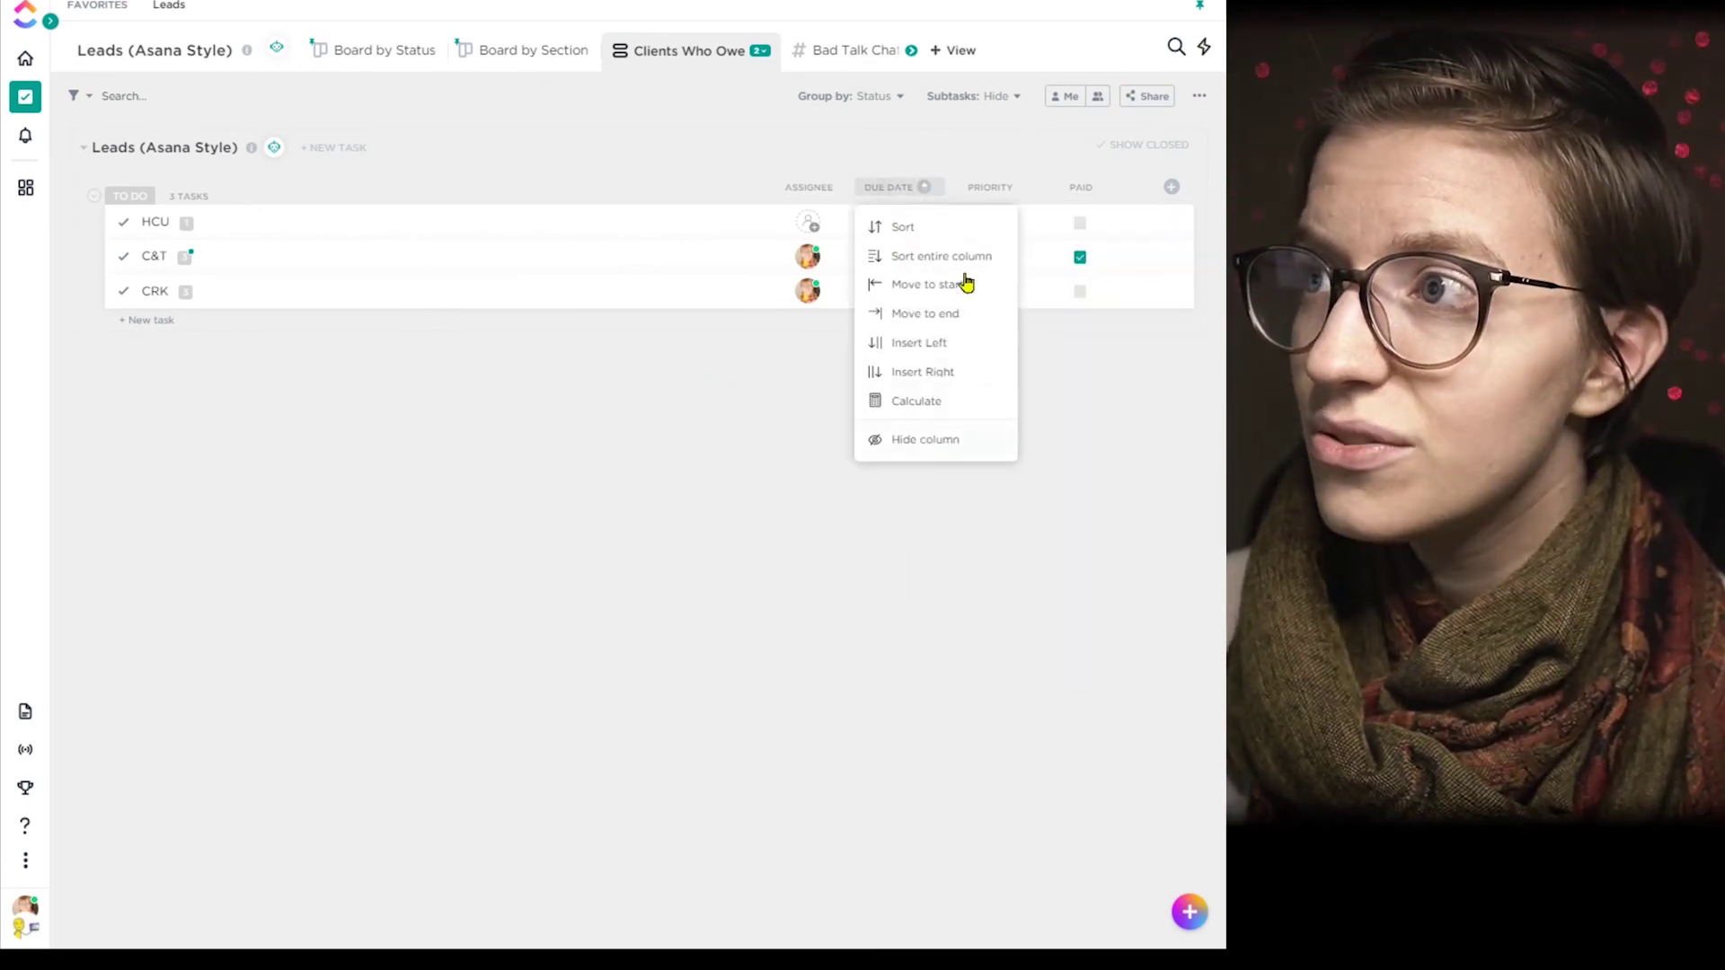
left_click(967, 164)
left_click(991, 189)
left_click(1016, 410)
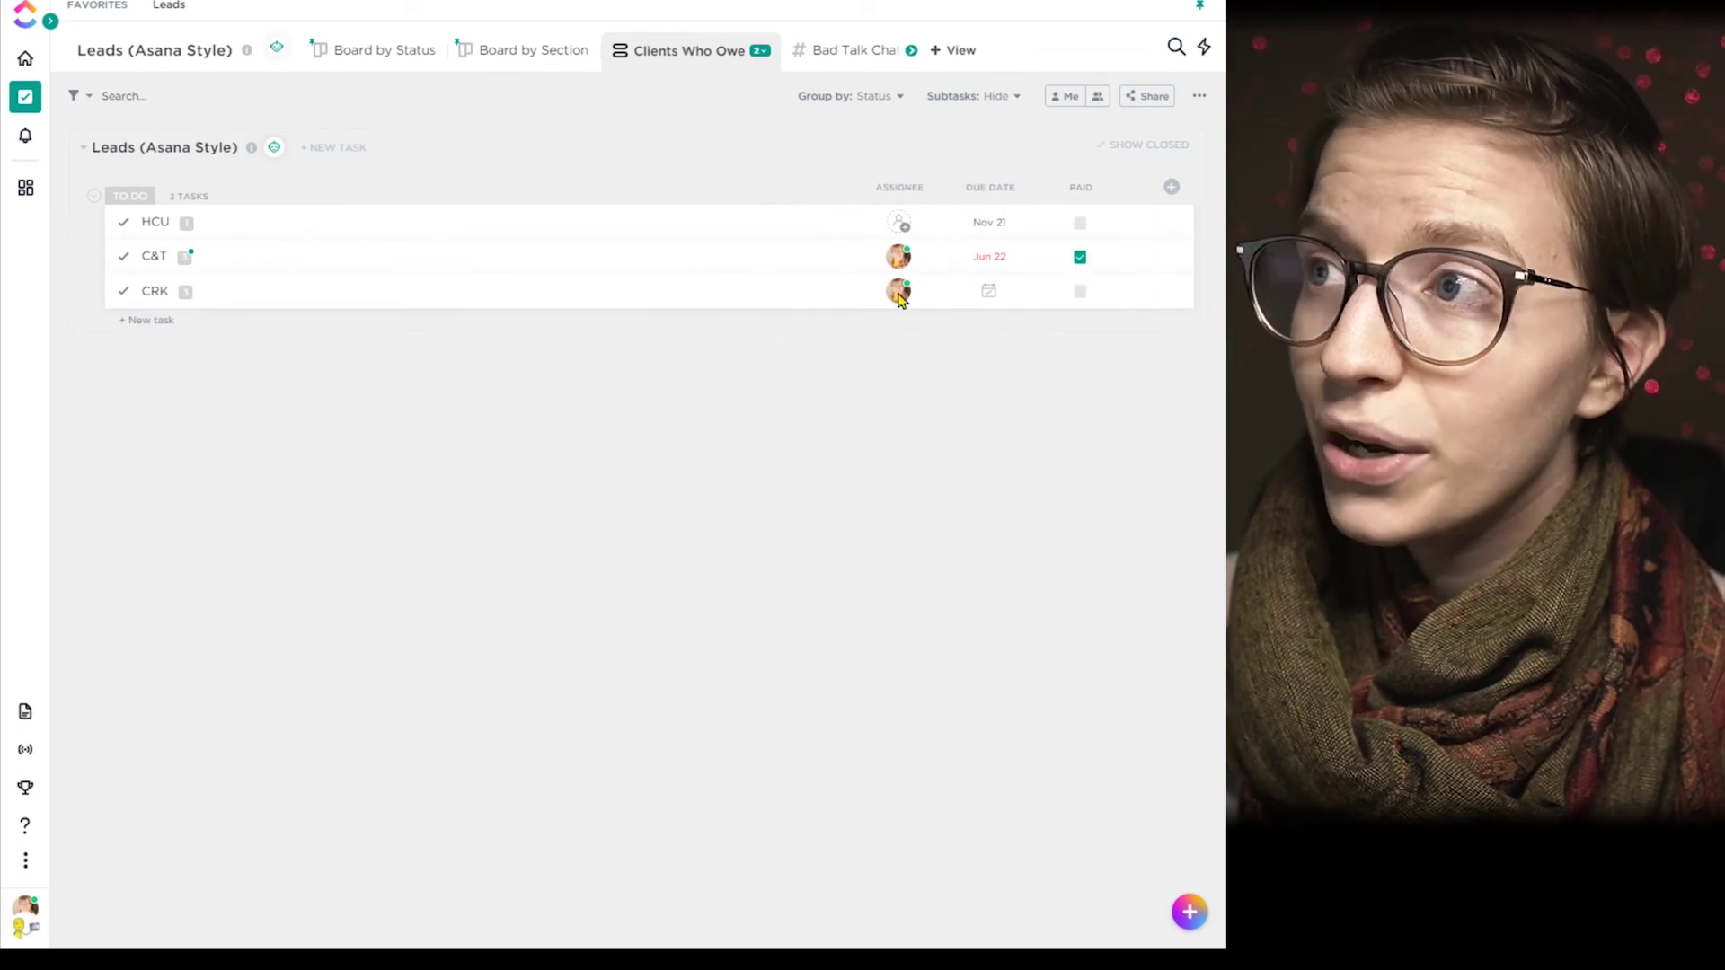
left_click(901, 189)
left_click(914, 411)
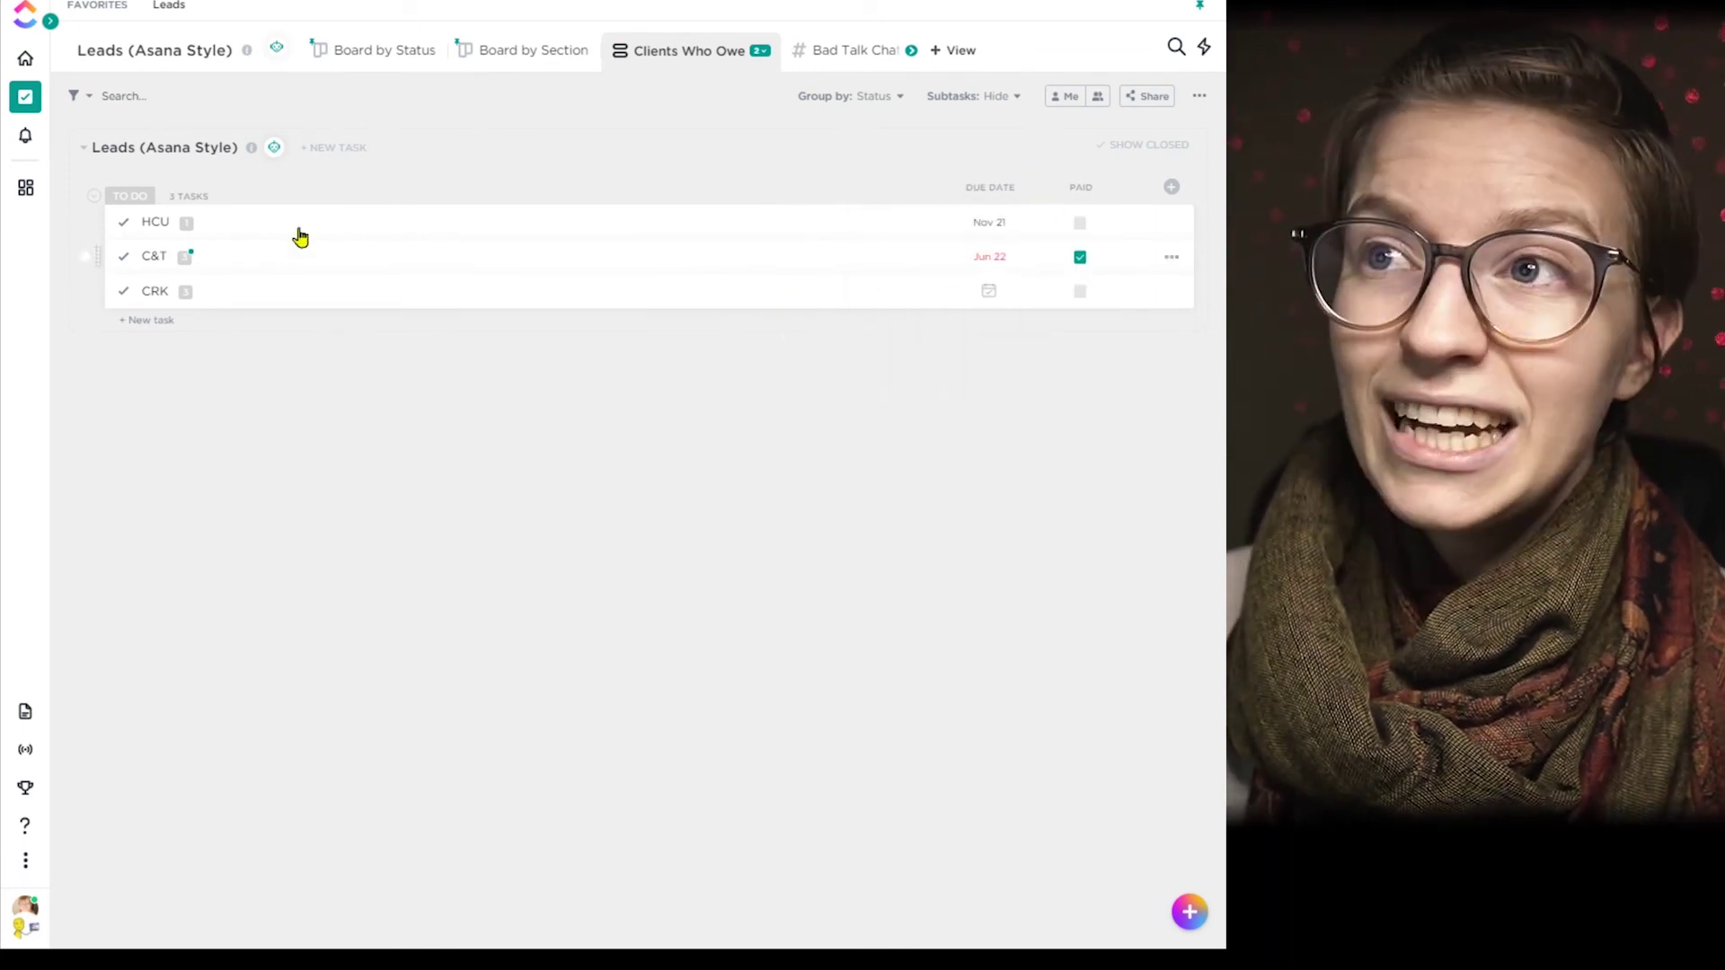
Step: Filter to tasks where Paid is not checked and save the layout for everyone
left_click(72, 98)
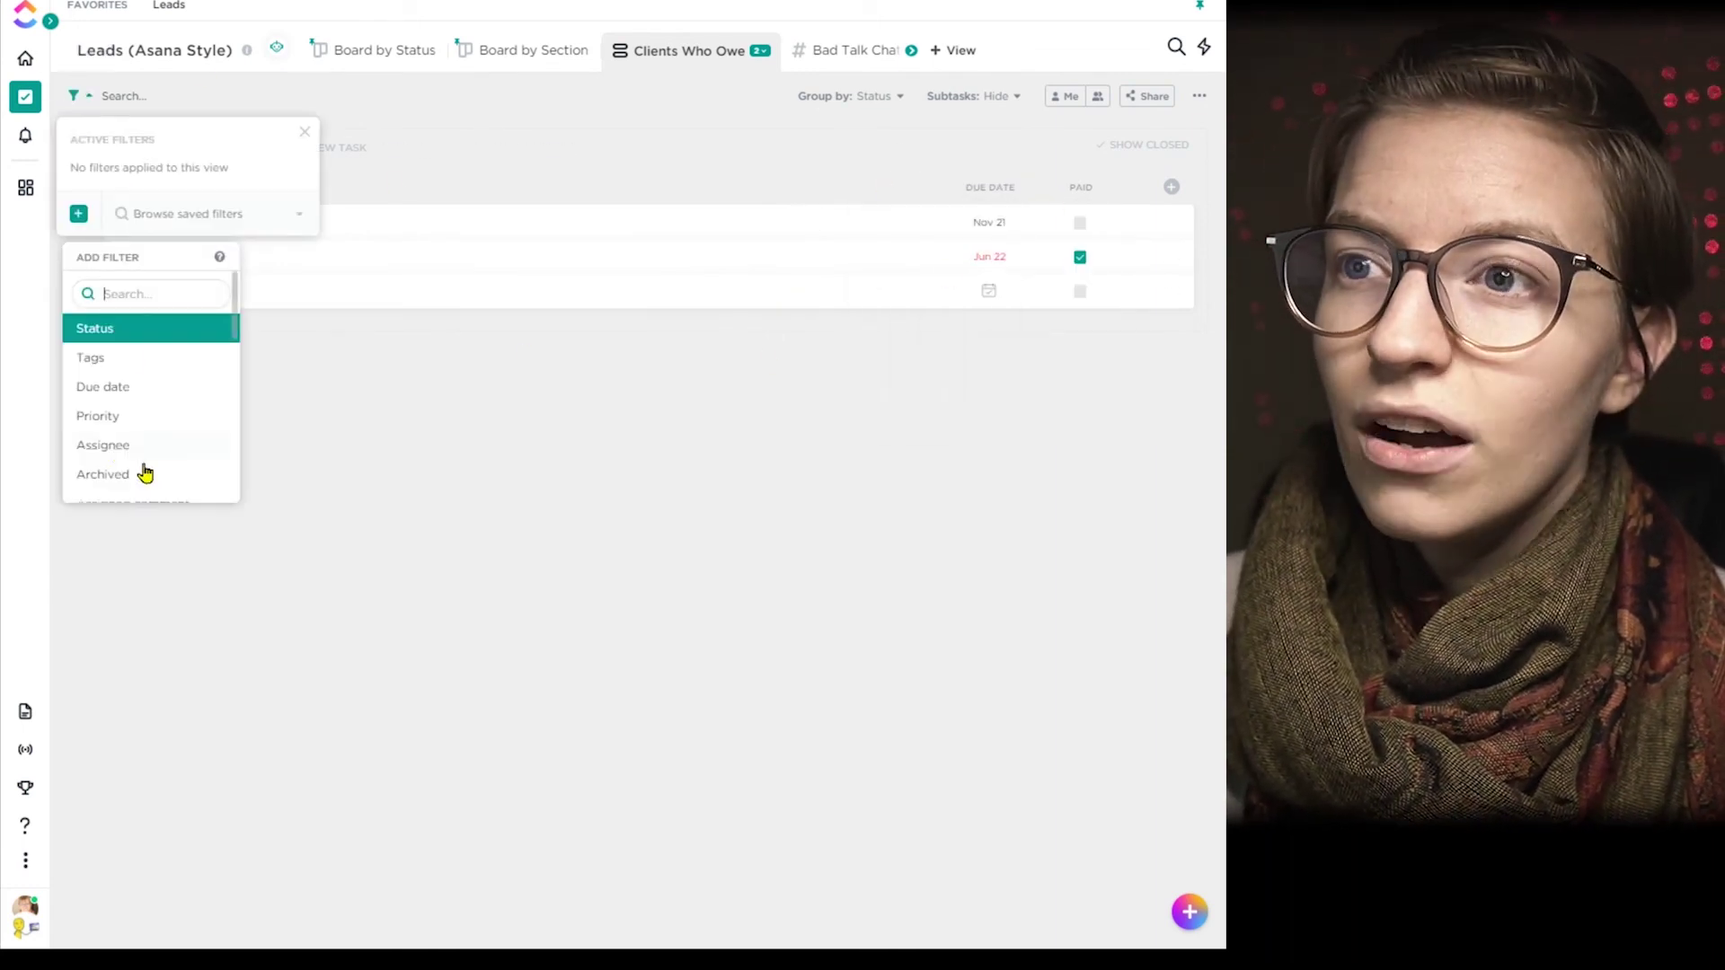
scroll(142, 474, "down", 5)
left_click(114, 417)
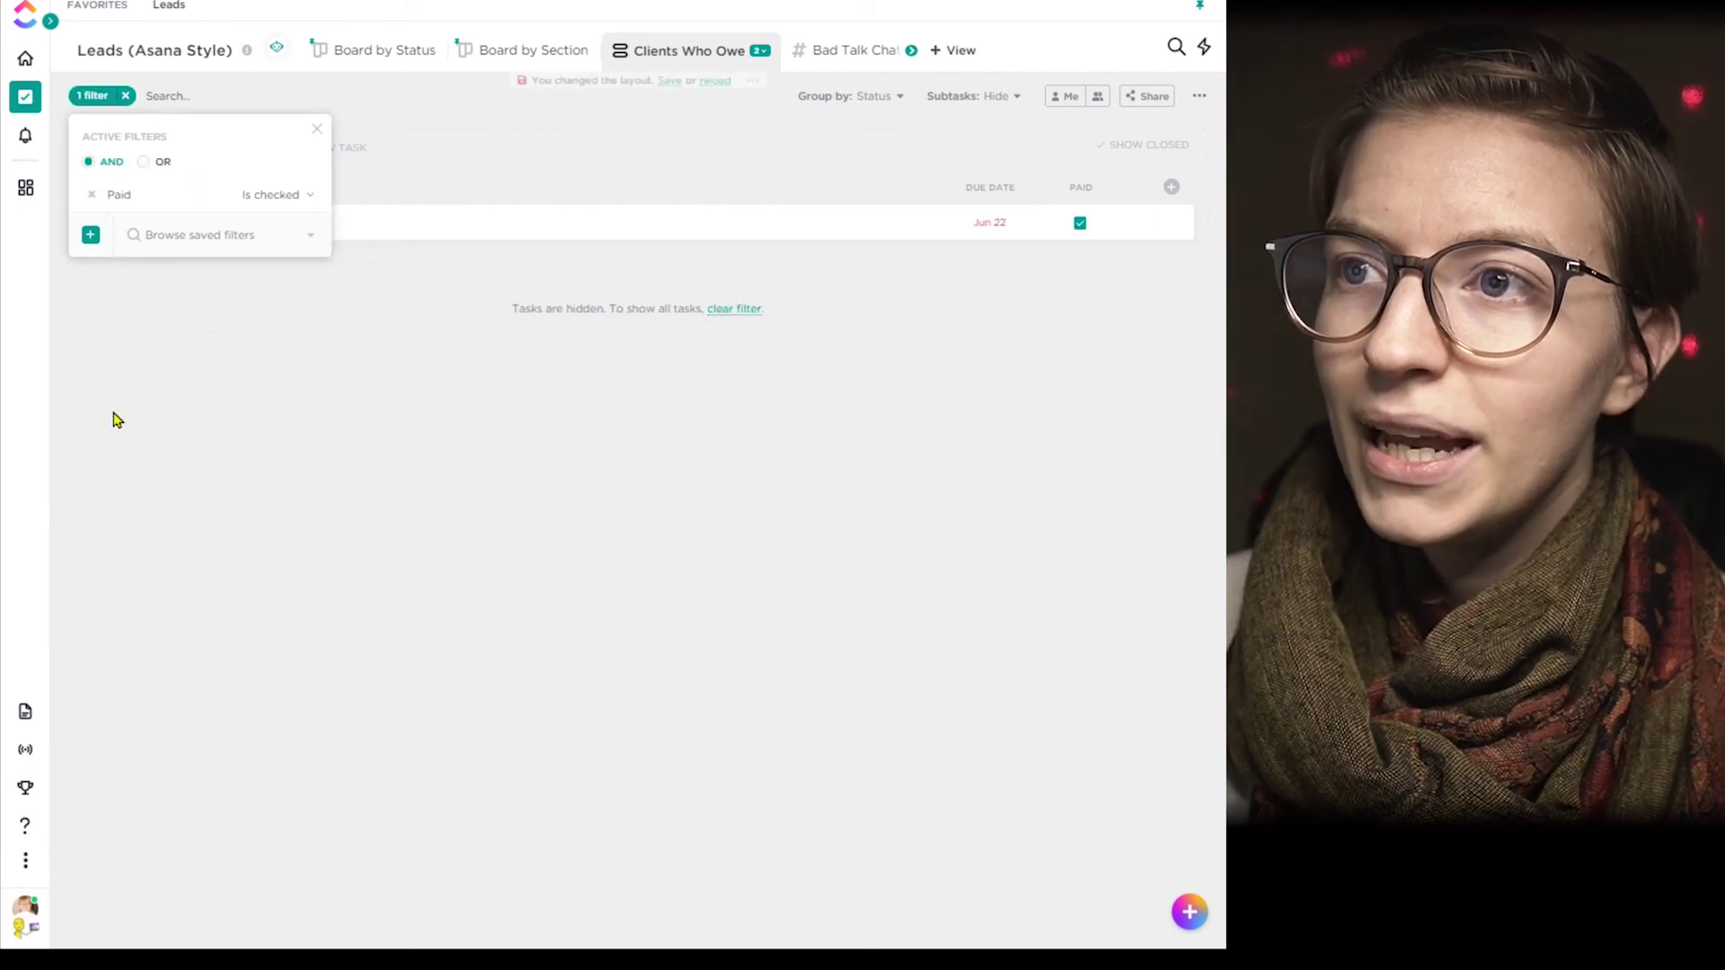
left_click(266, 195)
left_click(262, 258)
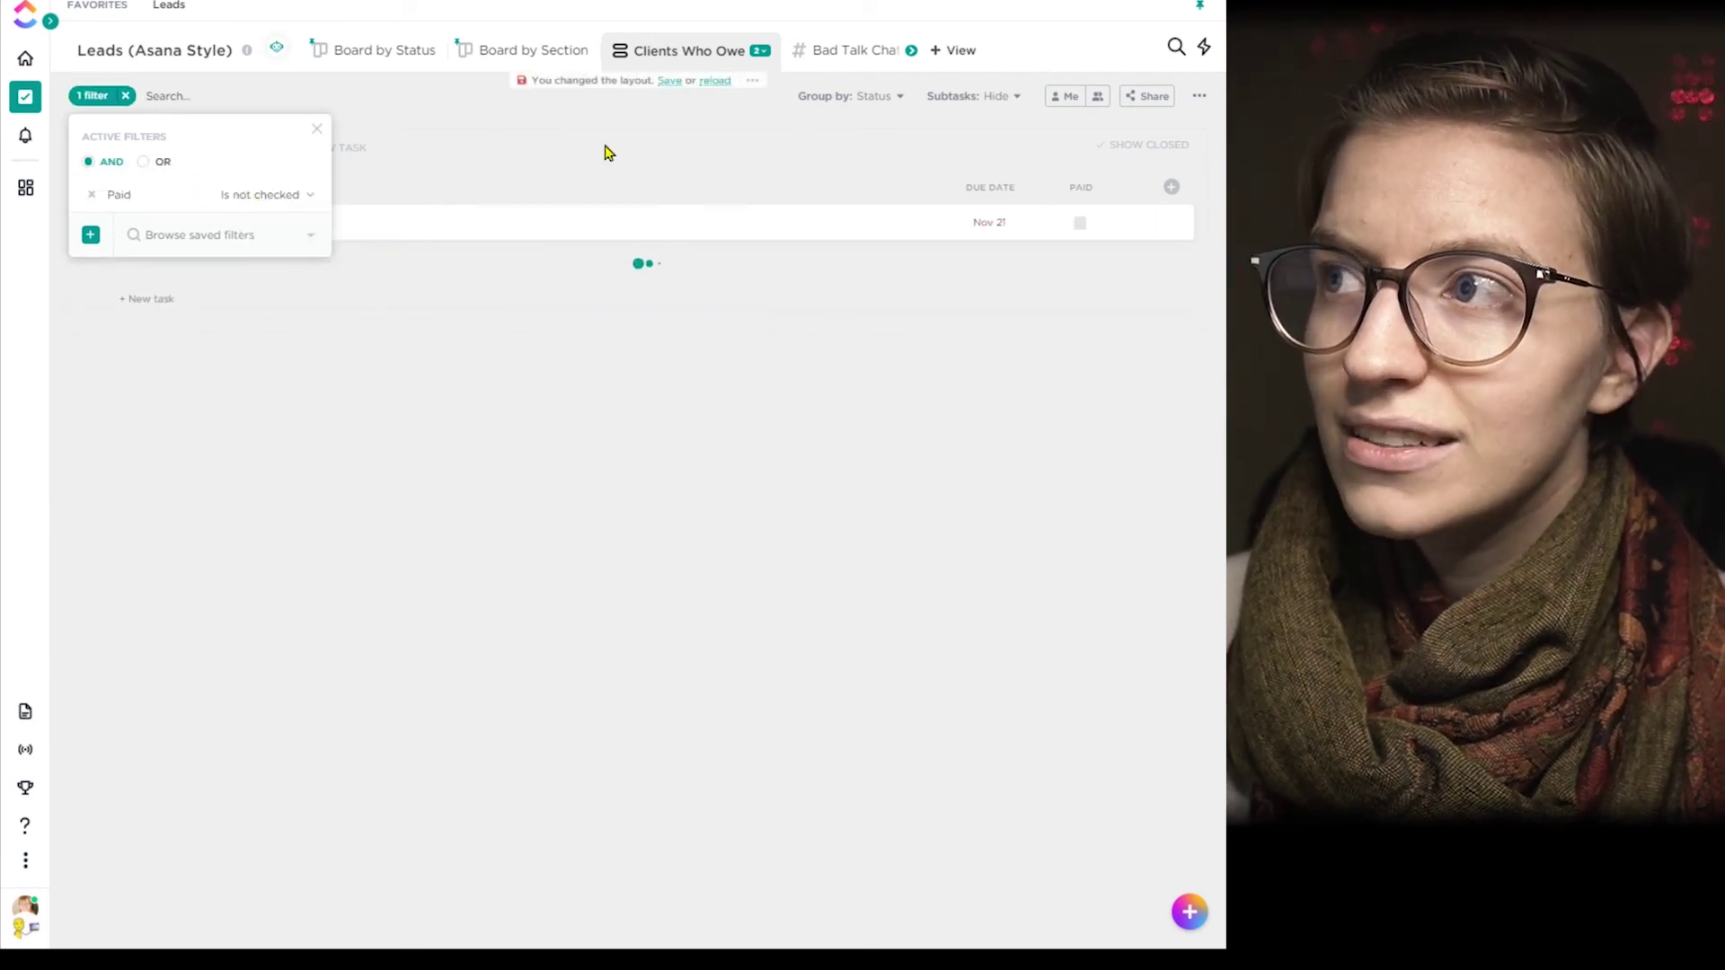
left_click(724, 158)
left_click(657, 85)
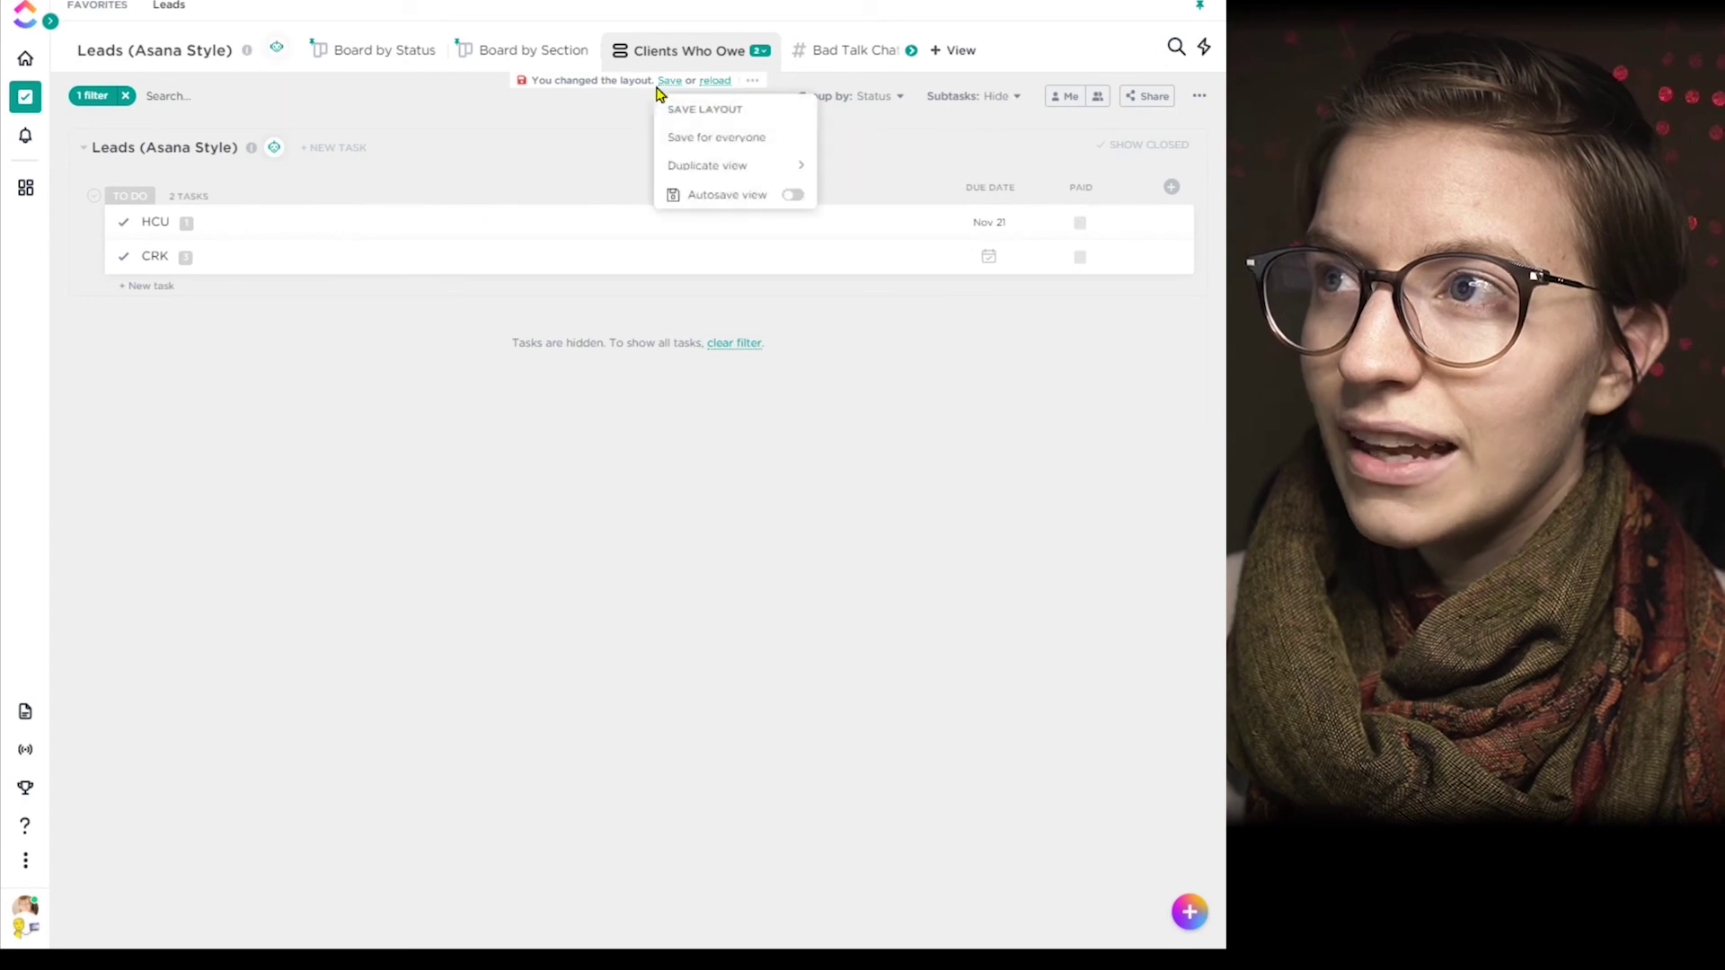
left_click(682, 137)
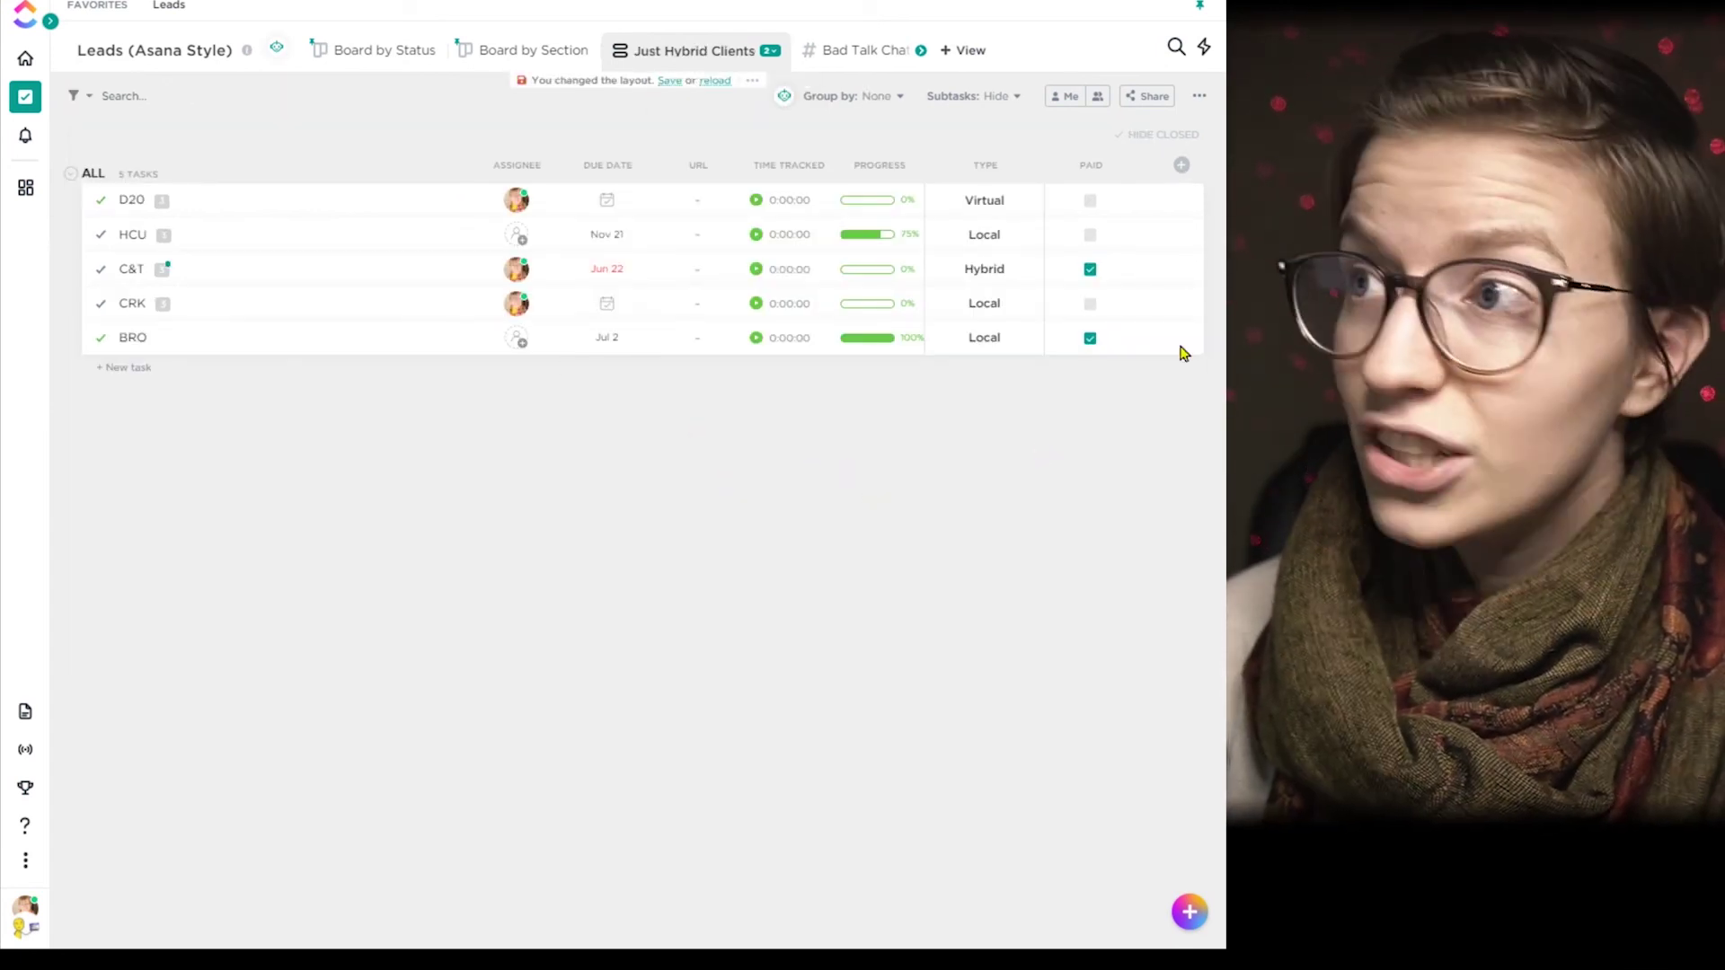
Step: Sort Just Hybrid Clients by Type, reverse the order, then group it by Due date
left_click(998, 165)
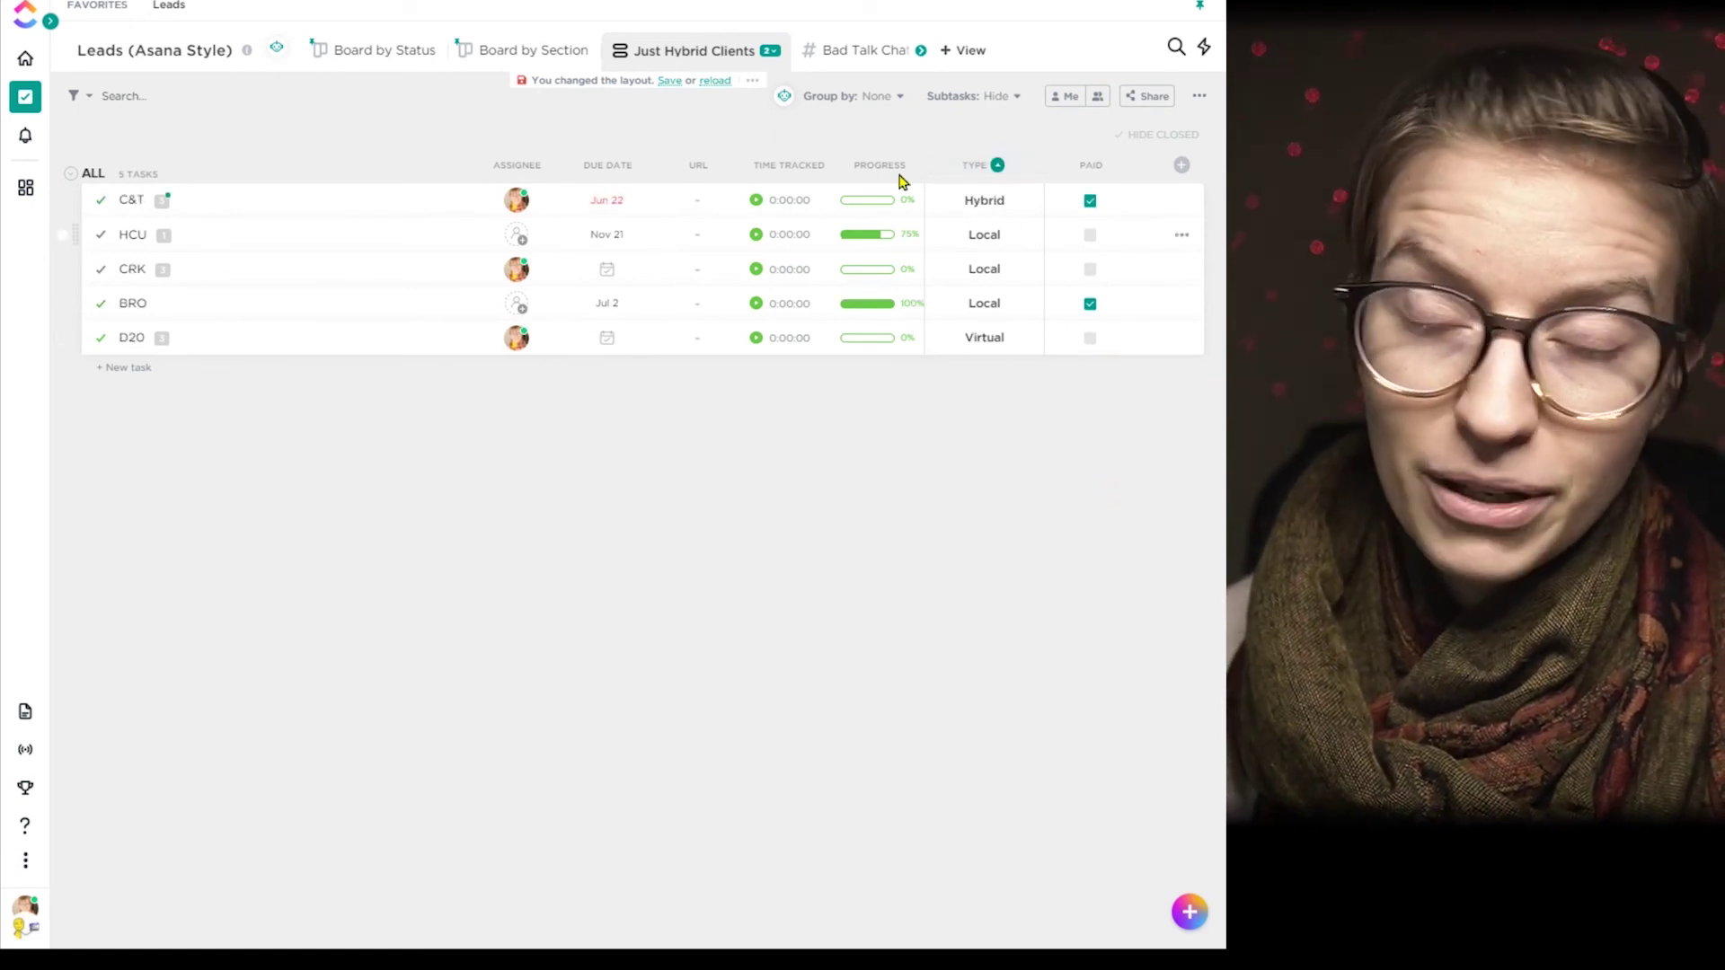
left_click(1010, 168)
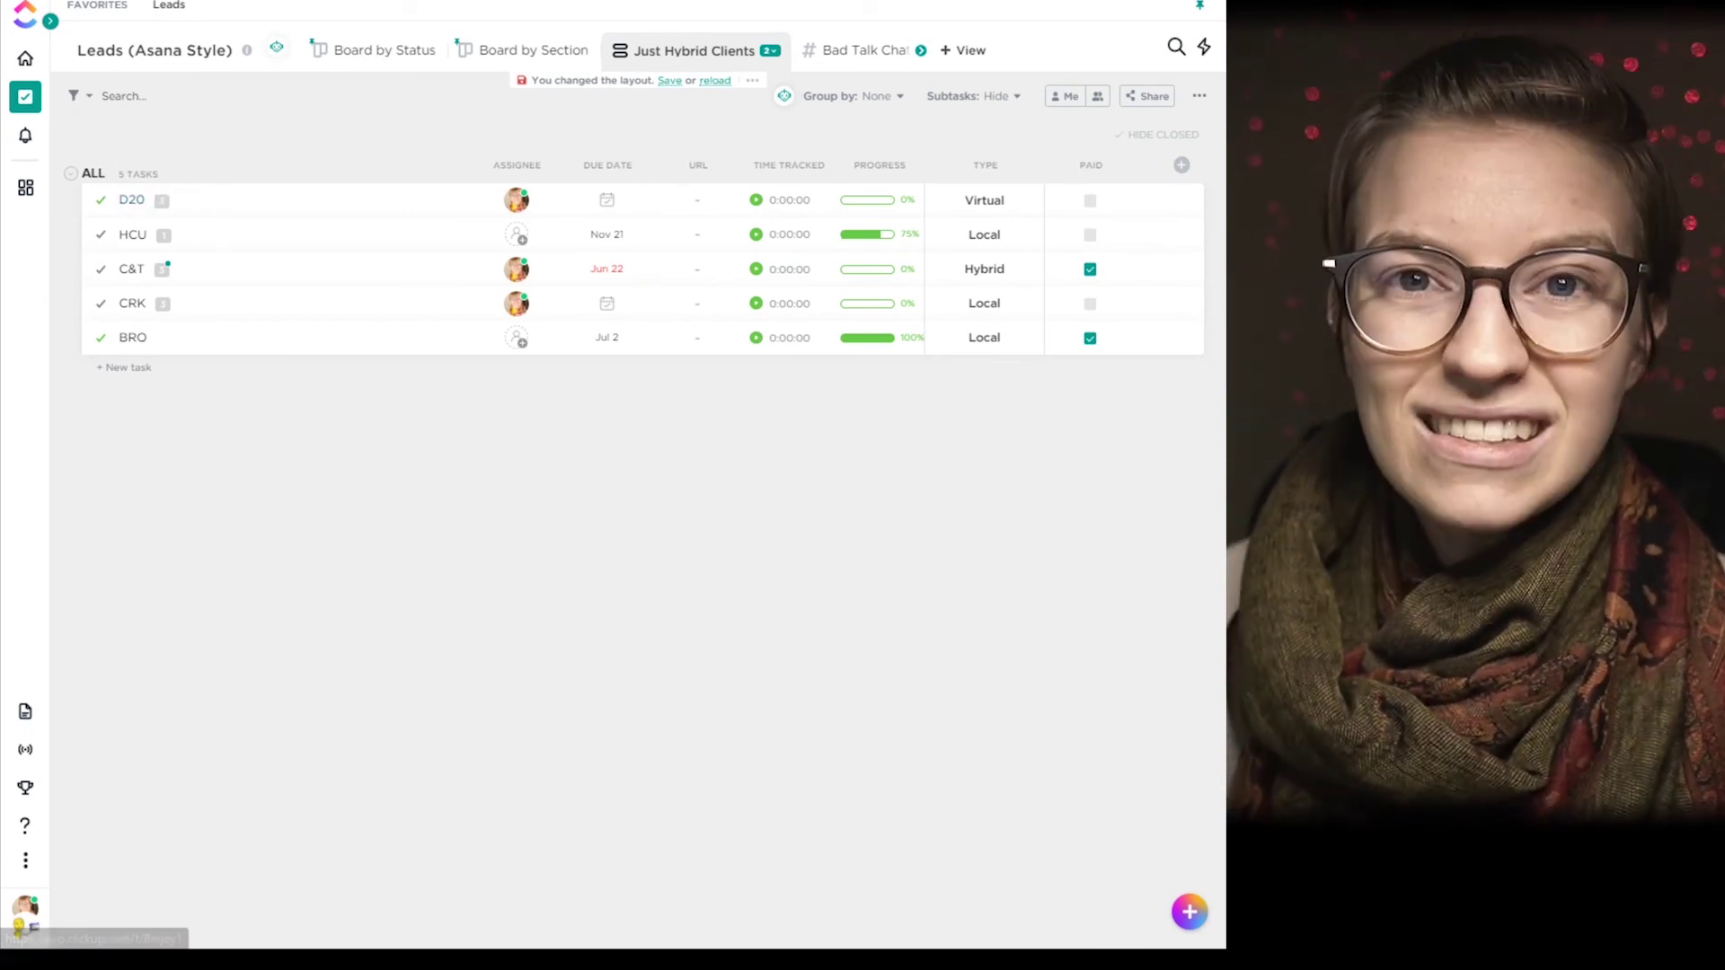
left_click(876, 96)
left_click(880, 271)
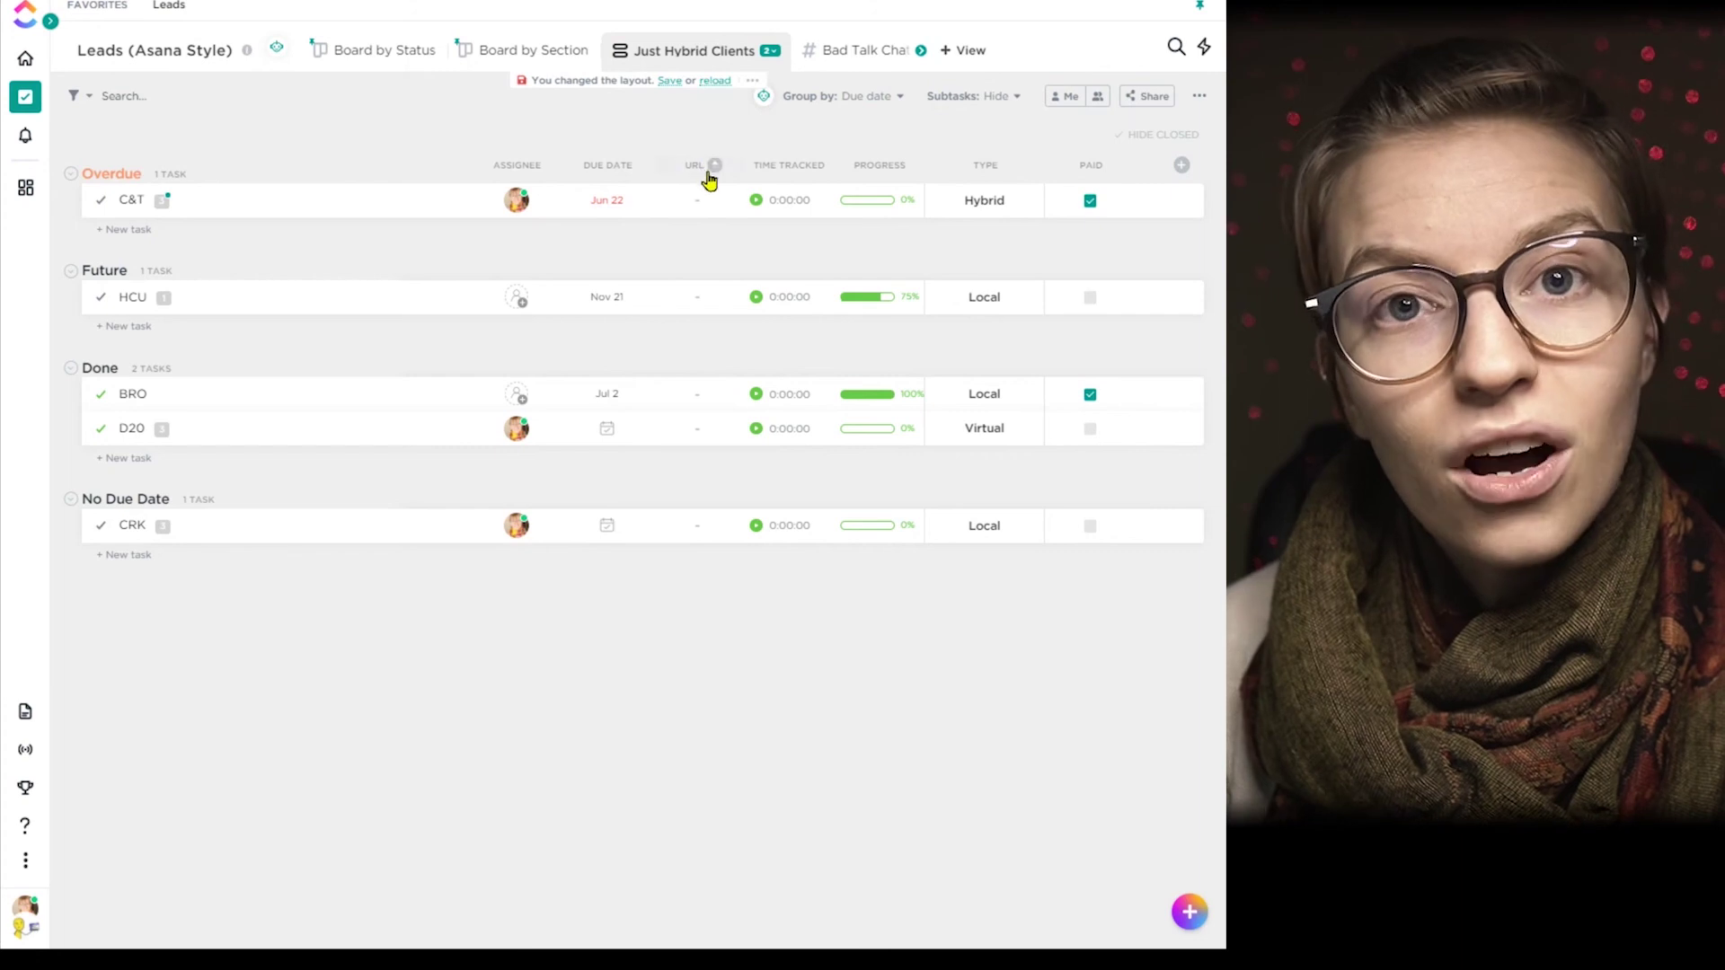
Step: Start a custom automation triggered when the Paid custom field changes to checked
left_click(765, 97)
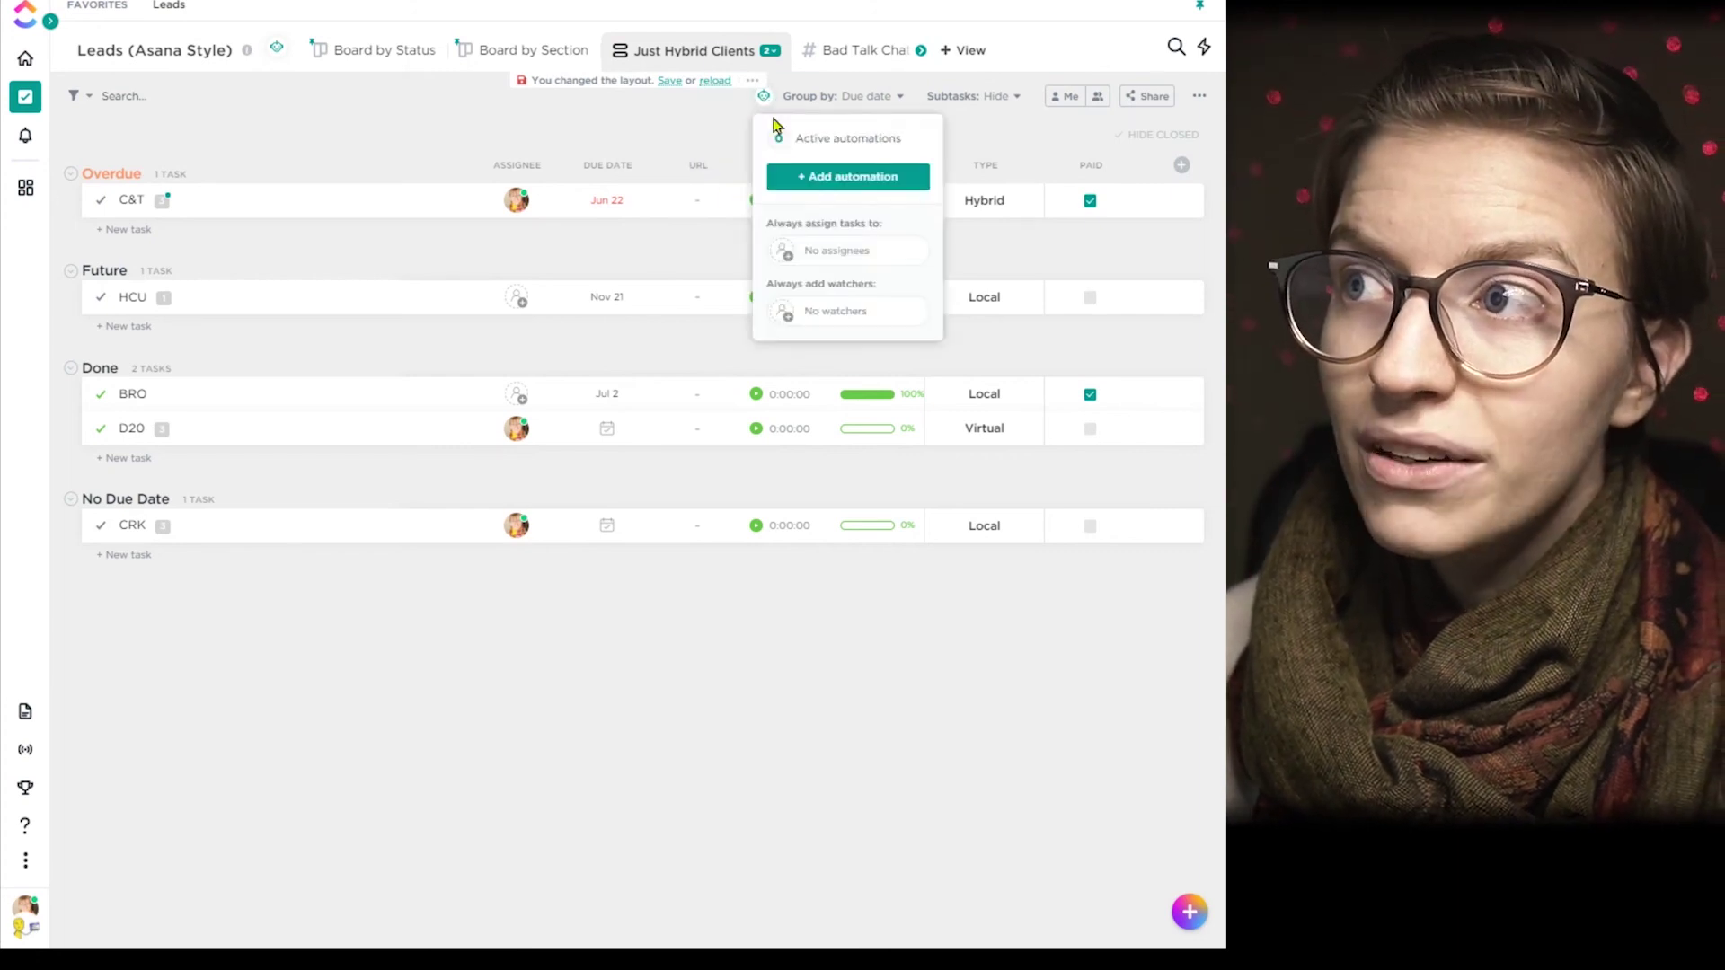
left_click(801, 177)
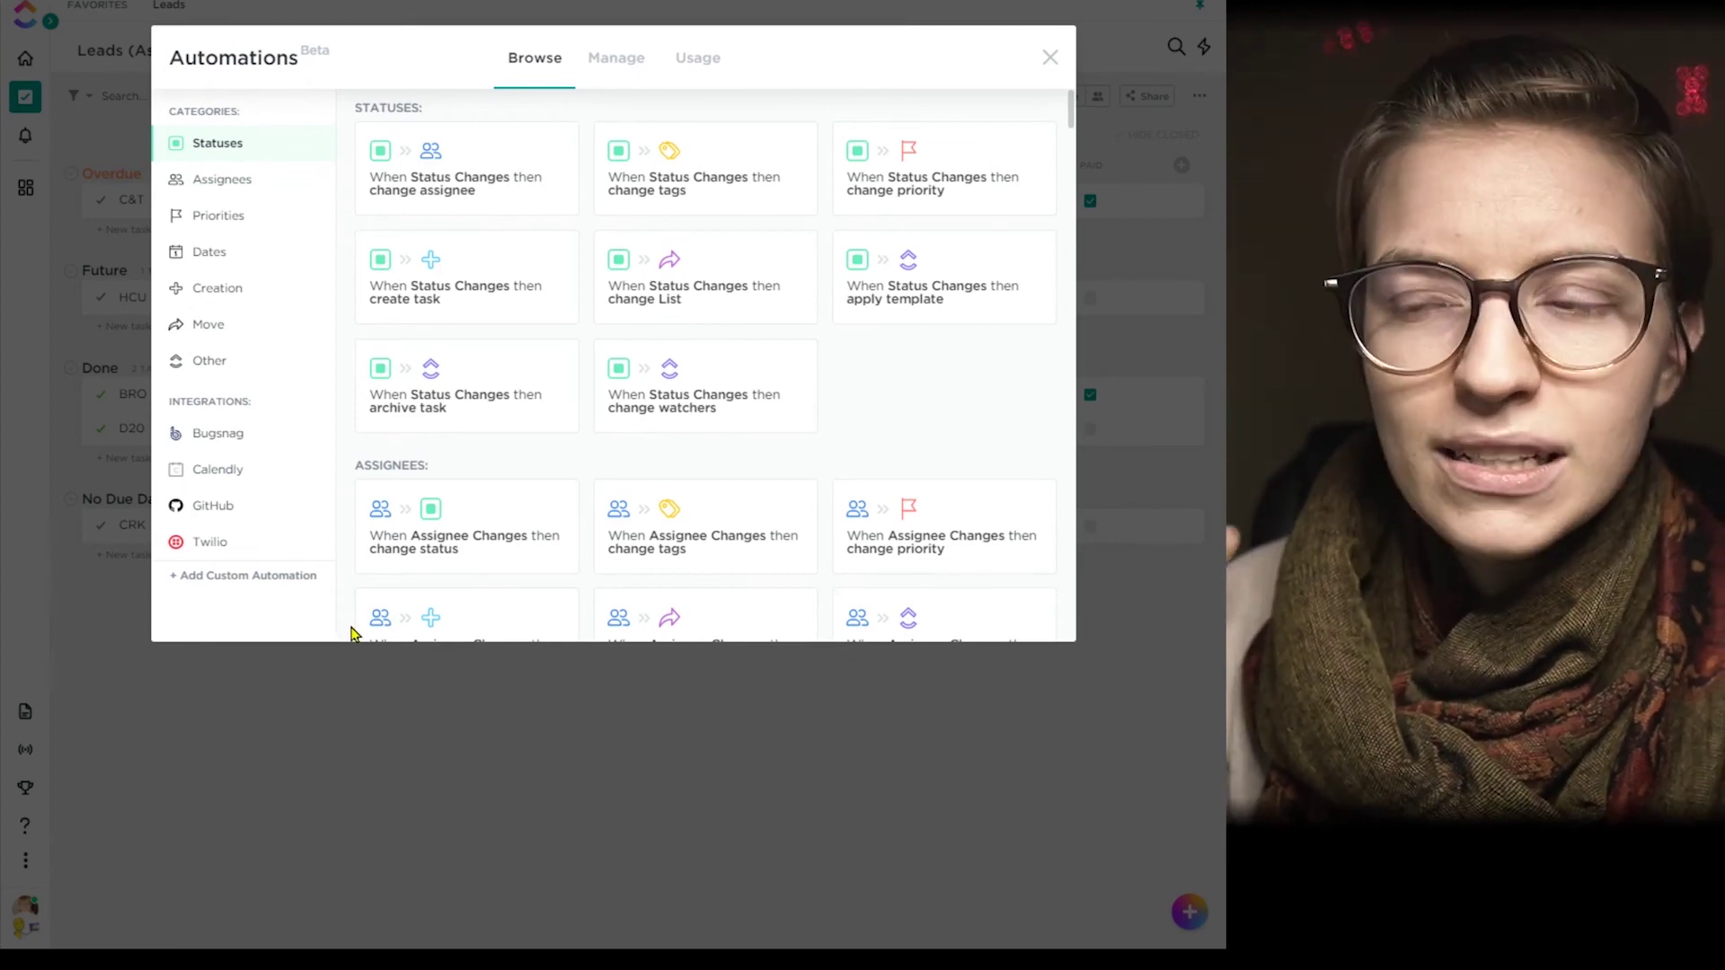
left_click(308, 581)
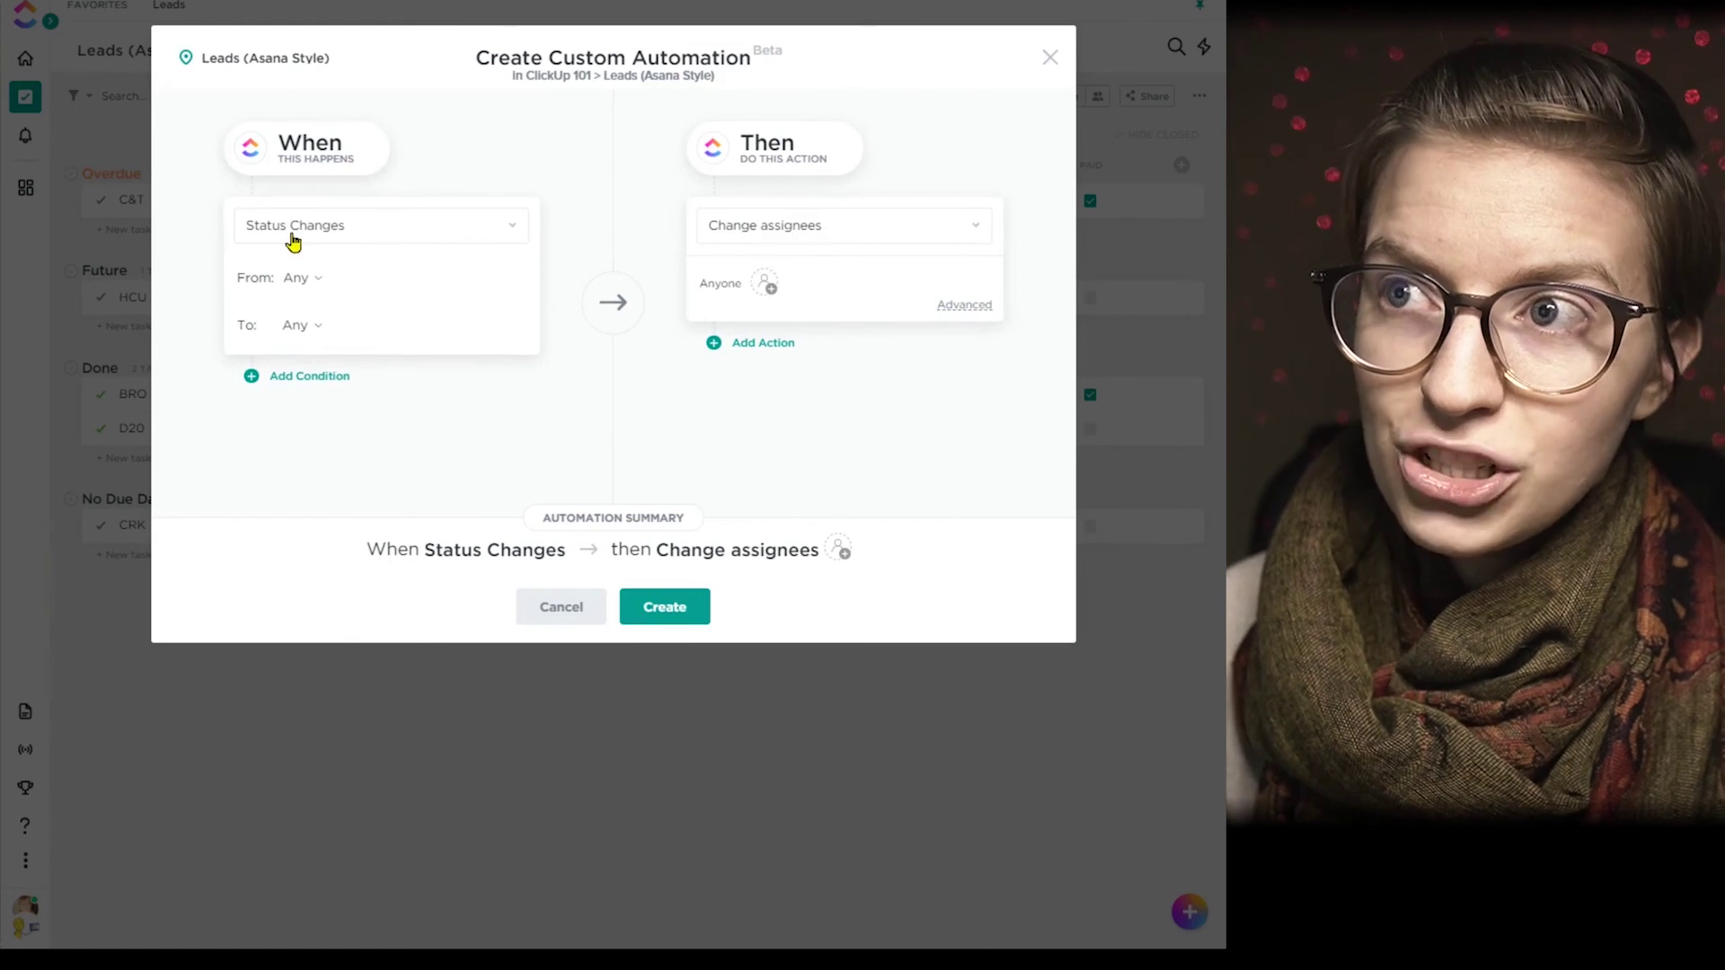
left_click(292, 235)
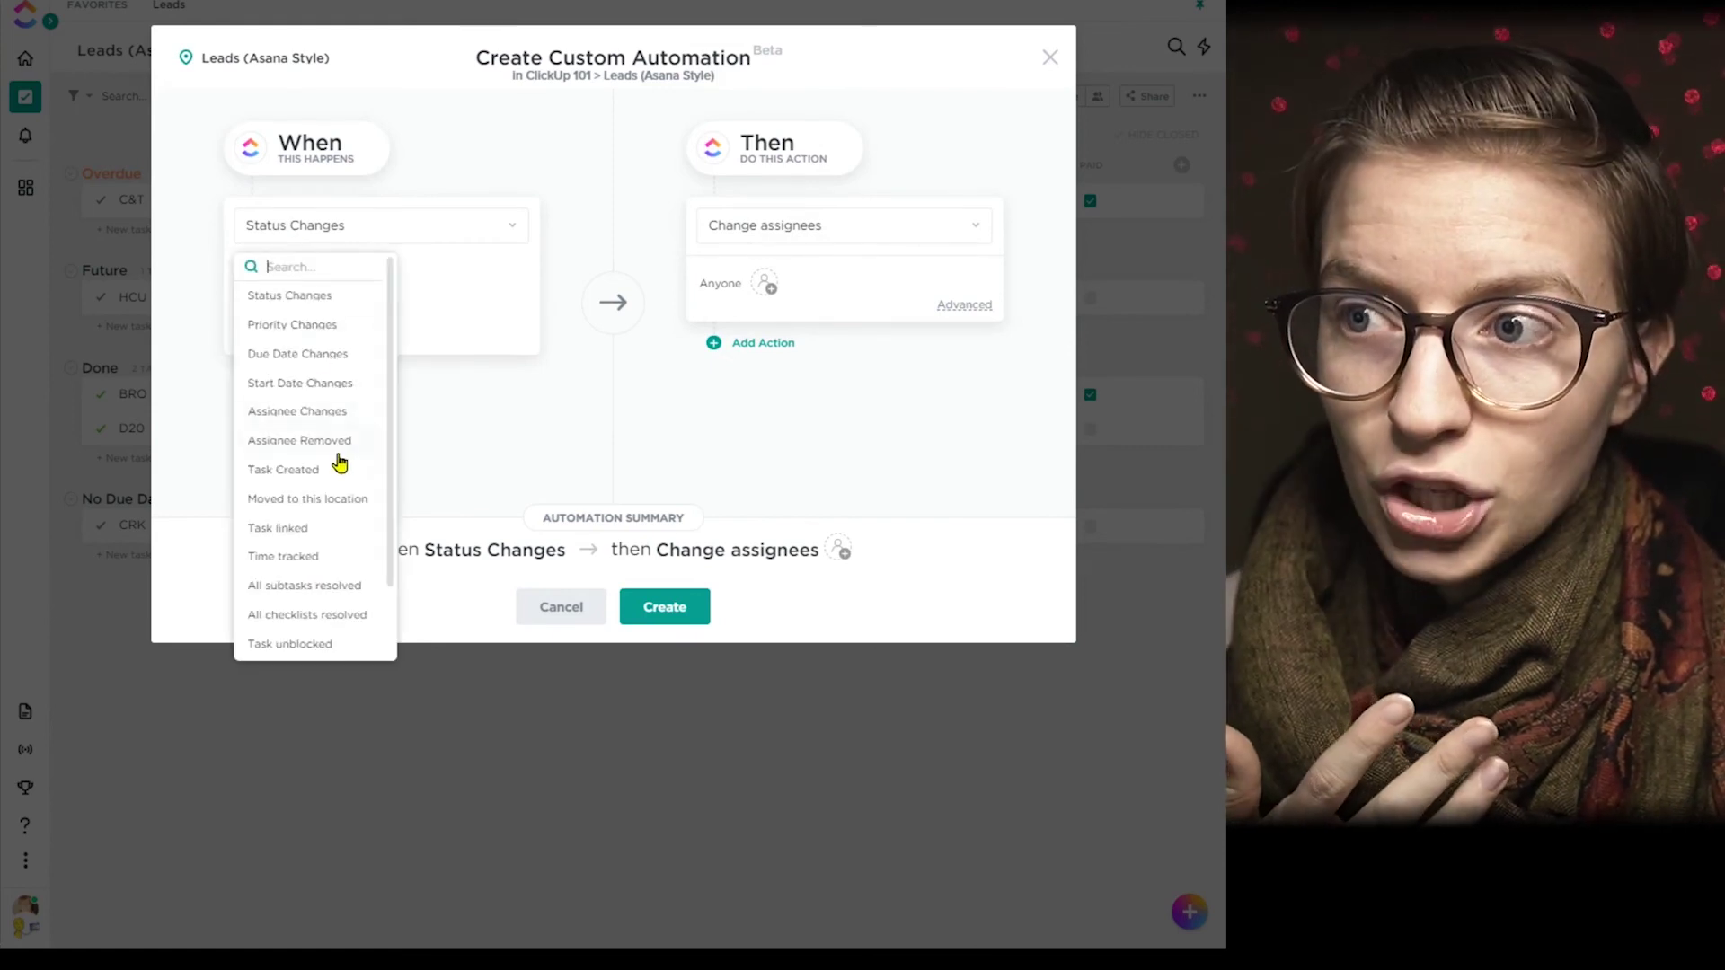
scroll(327, 476, "down", 1)
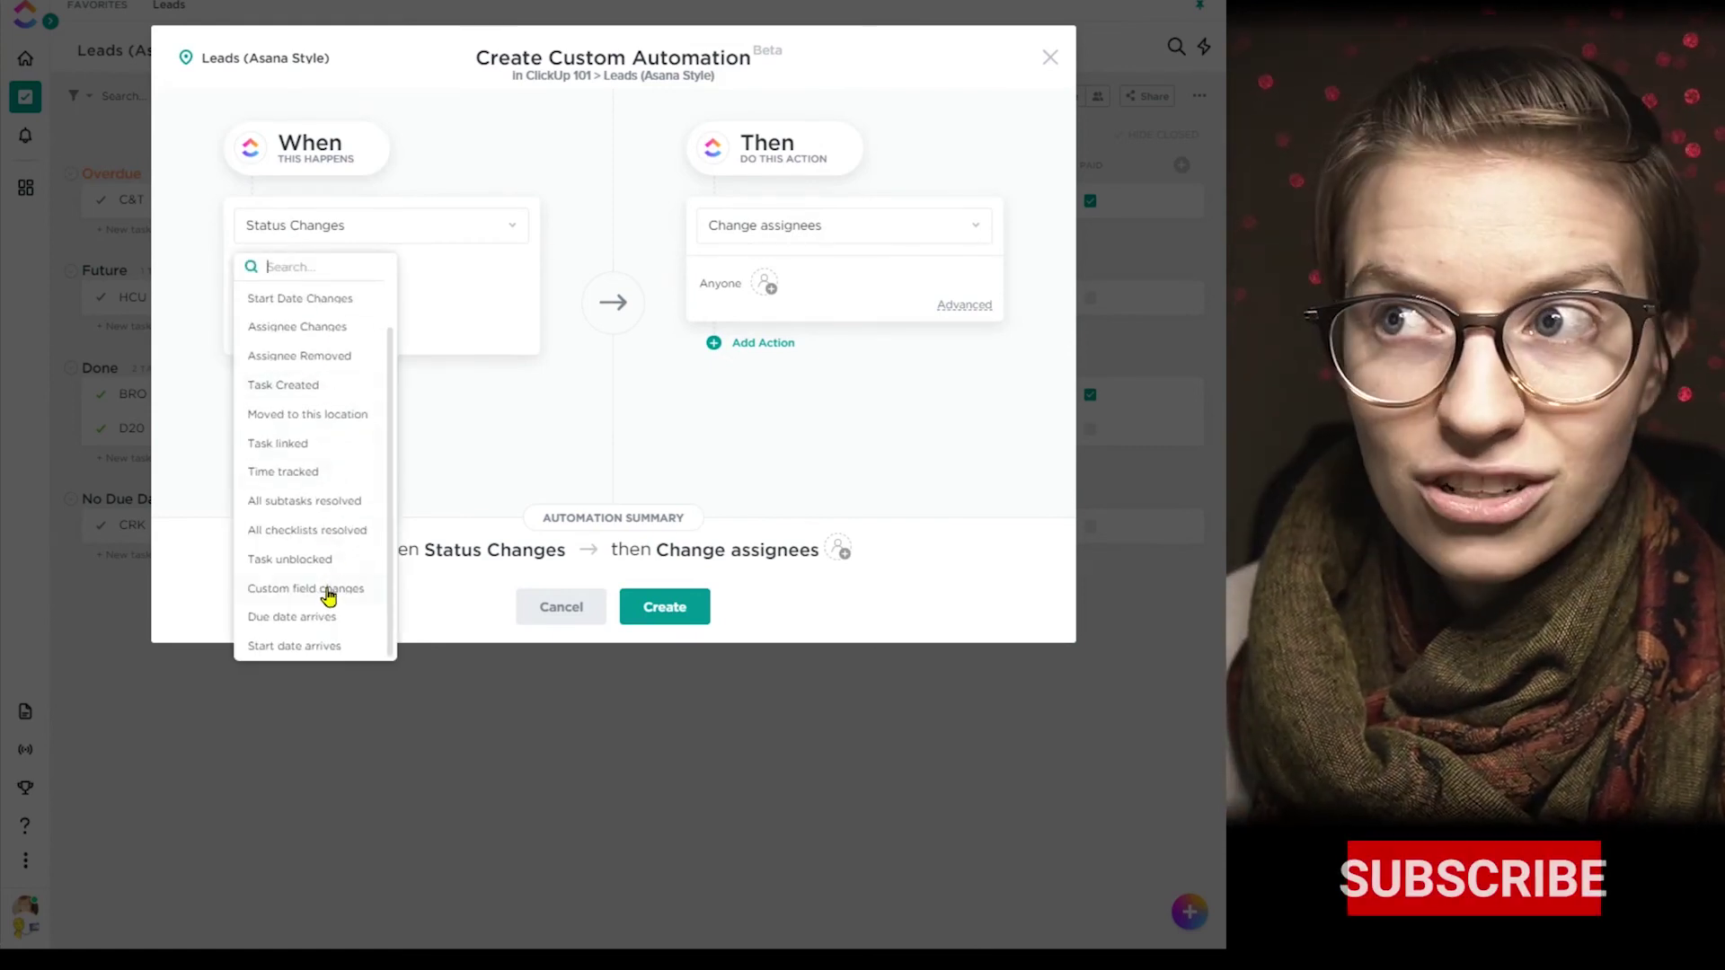
left_click(325, 588)
left_click(302, 279)
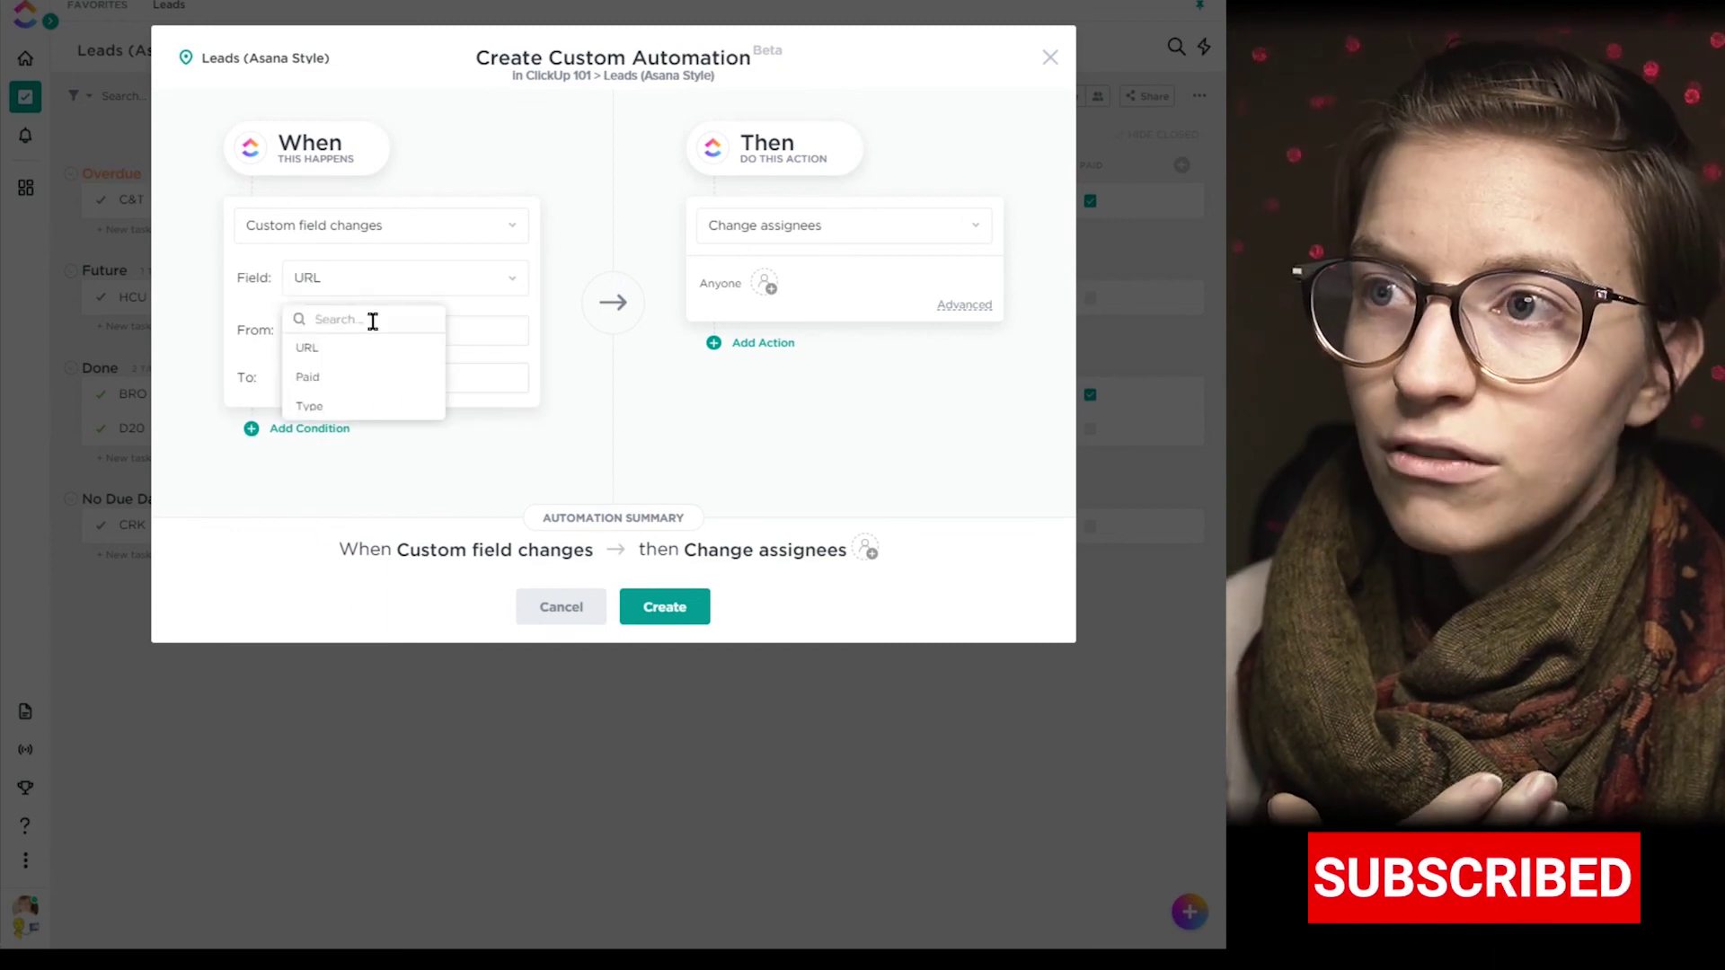
left_click(305, 376)
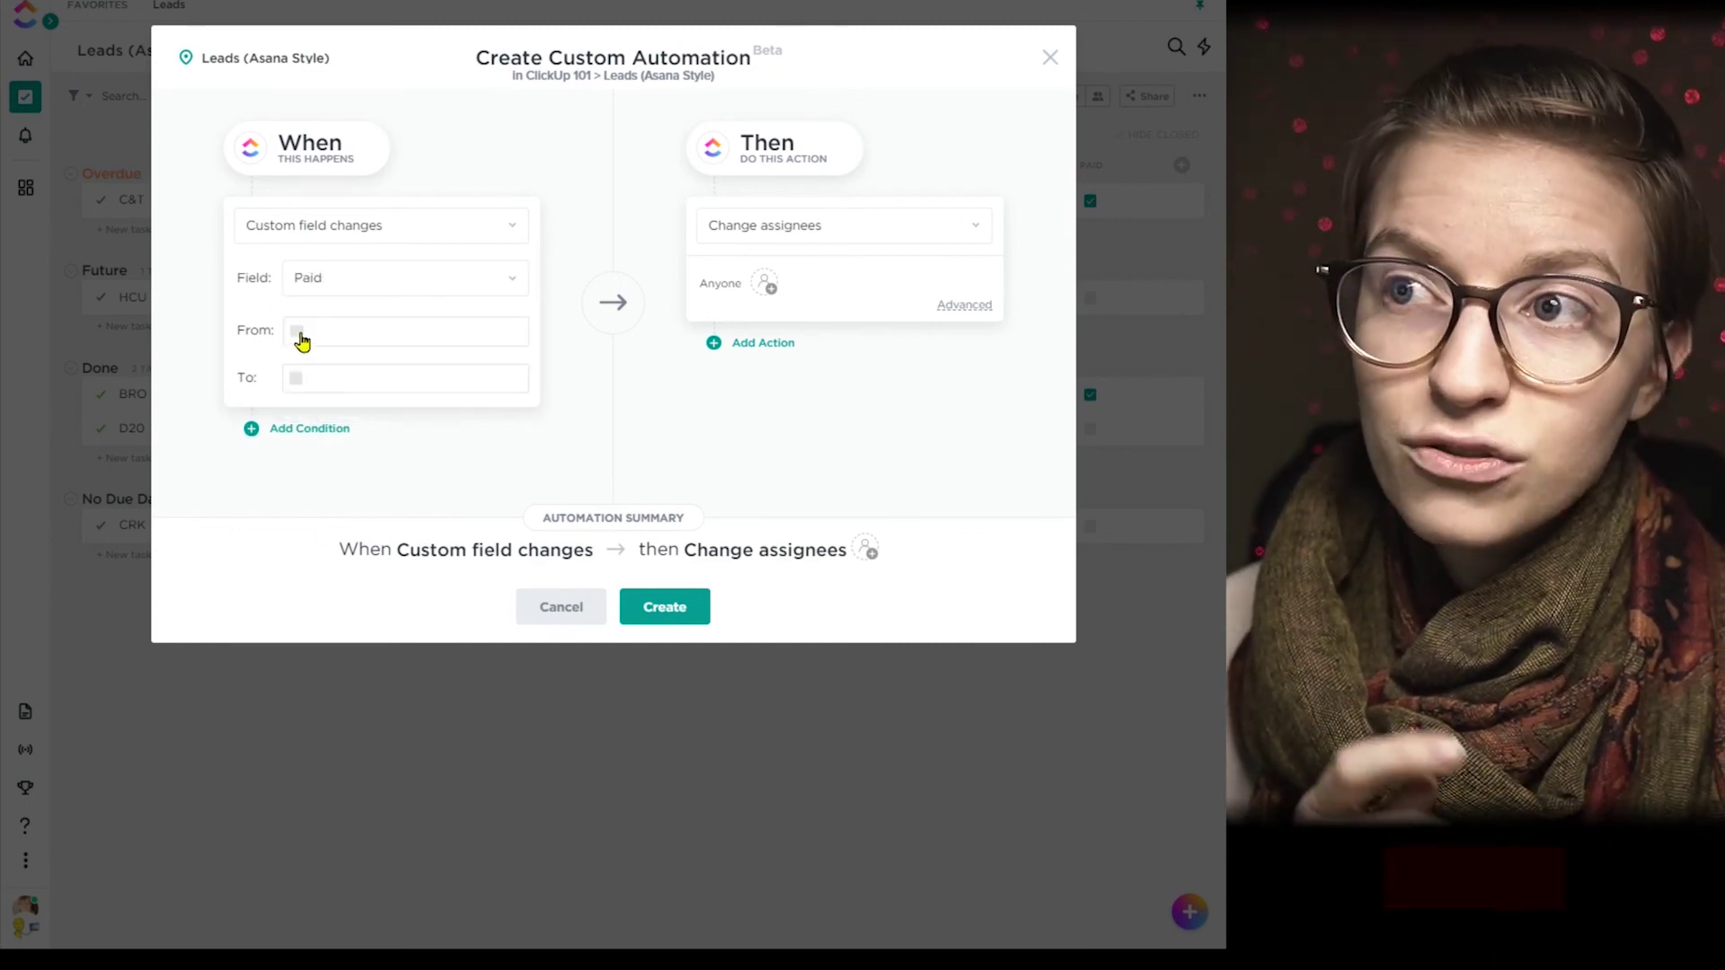
left_click(296, 381)
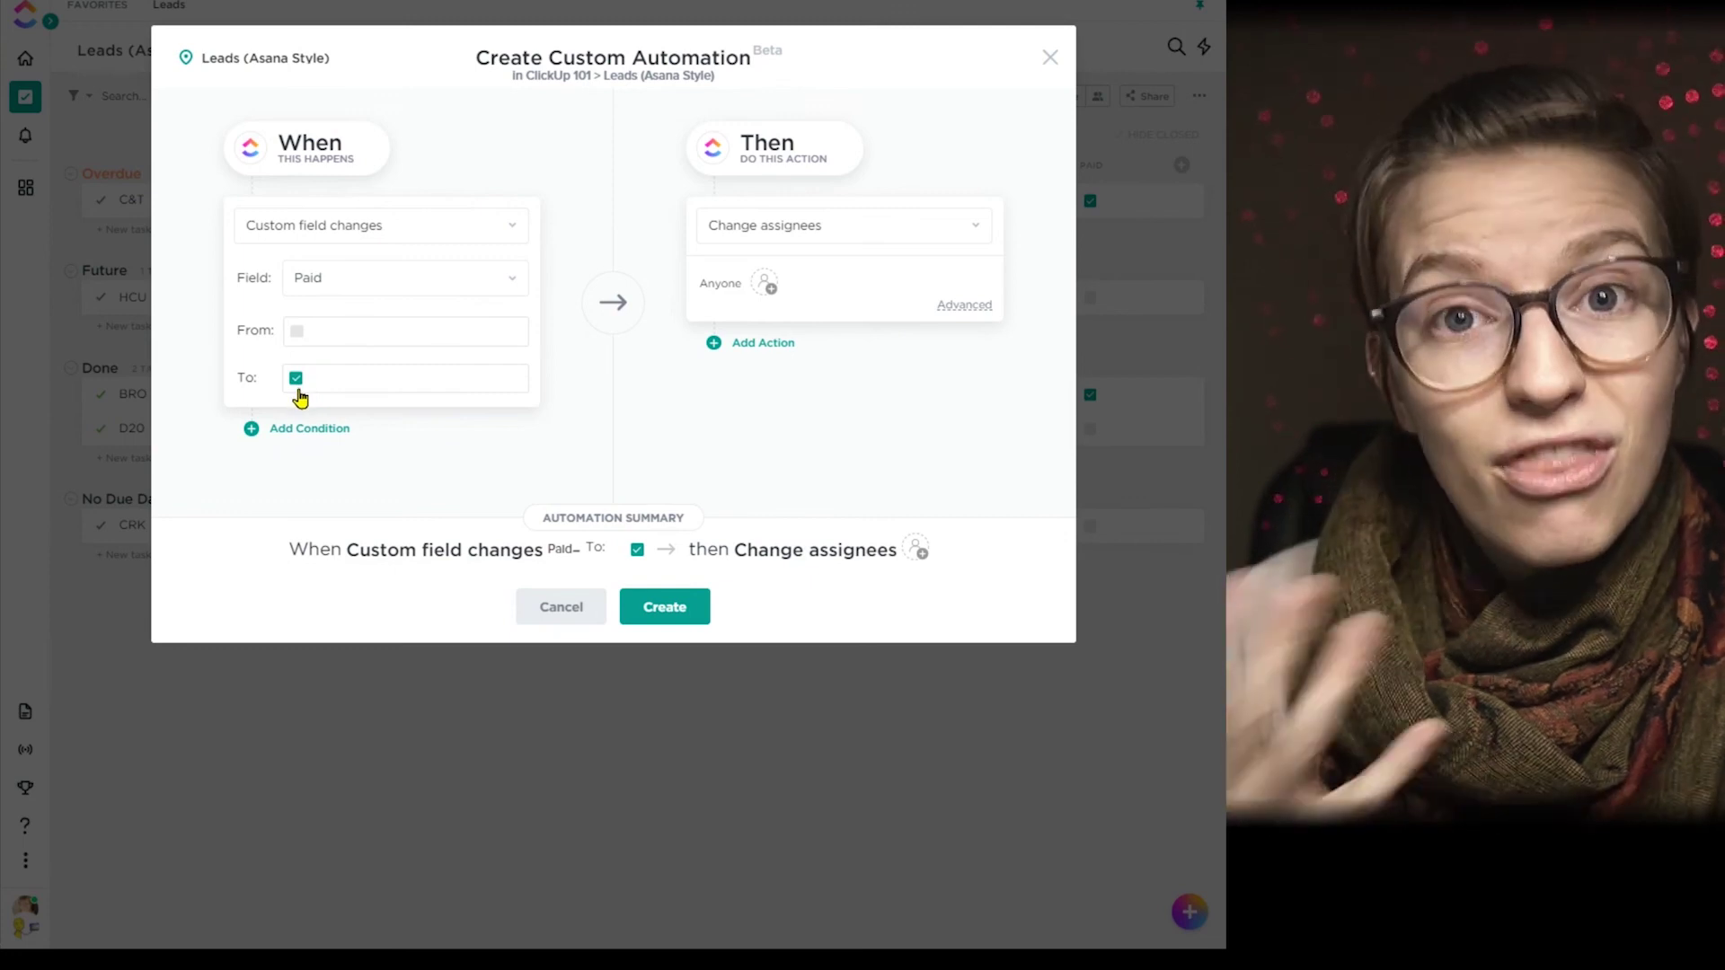
Step: Make the automation's action set the Type custom field to Hybrid
left_click(792, 227)
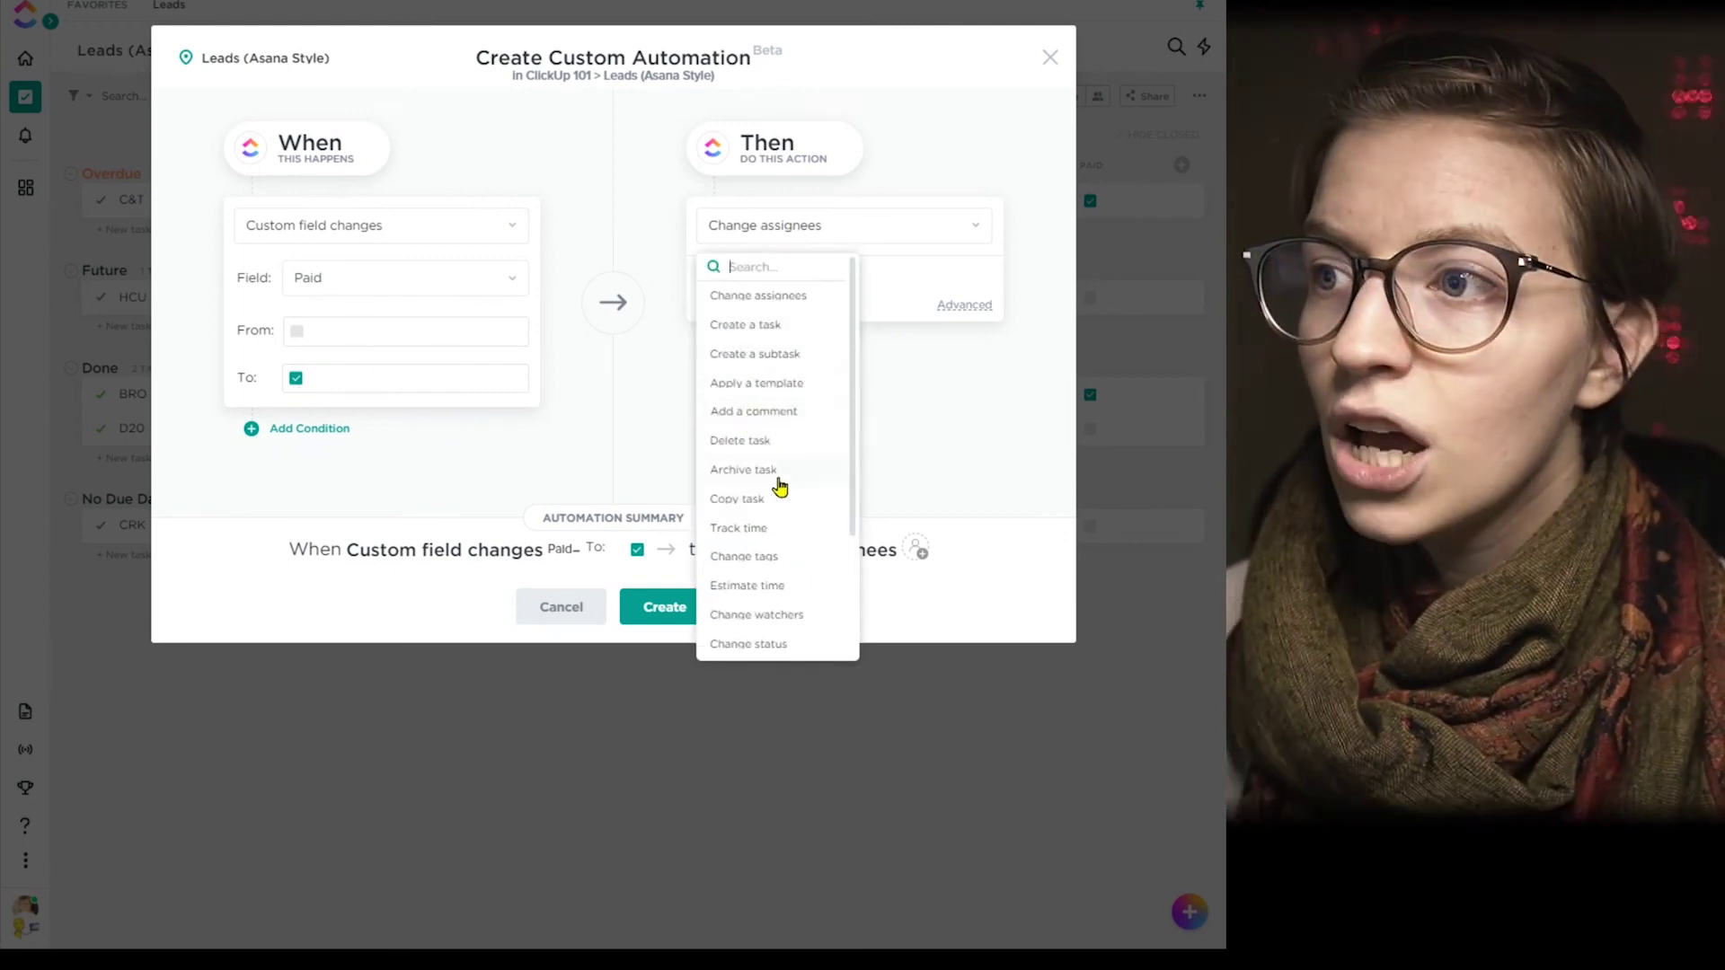
scroll(785, 486, "down", 1)
scroll(785, 487, "down", 3)
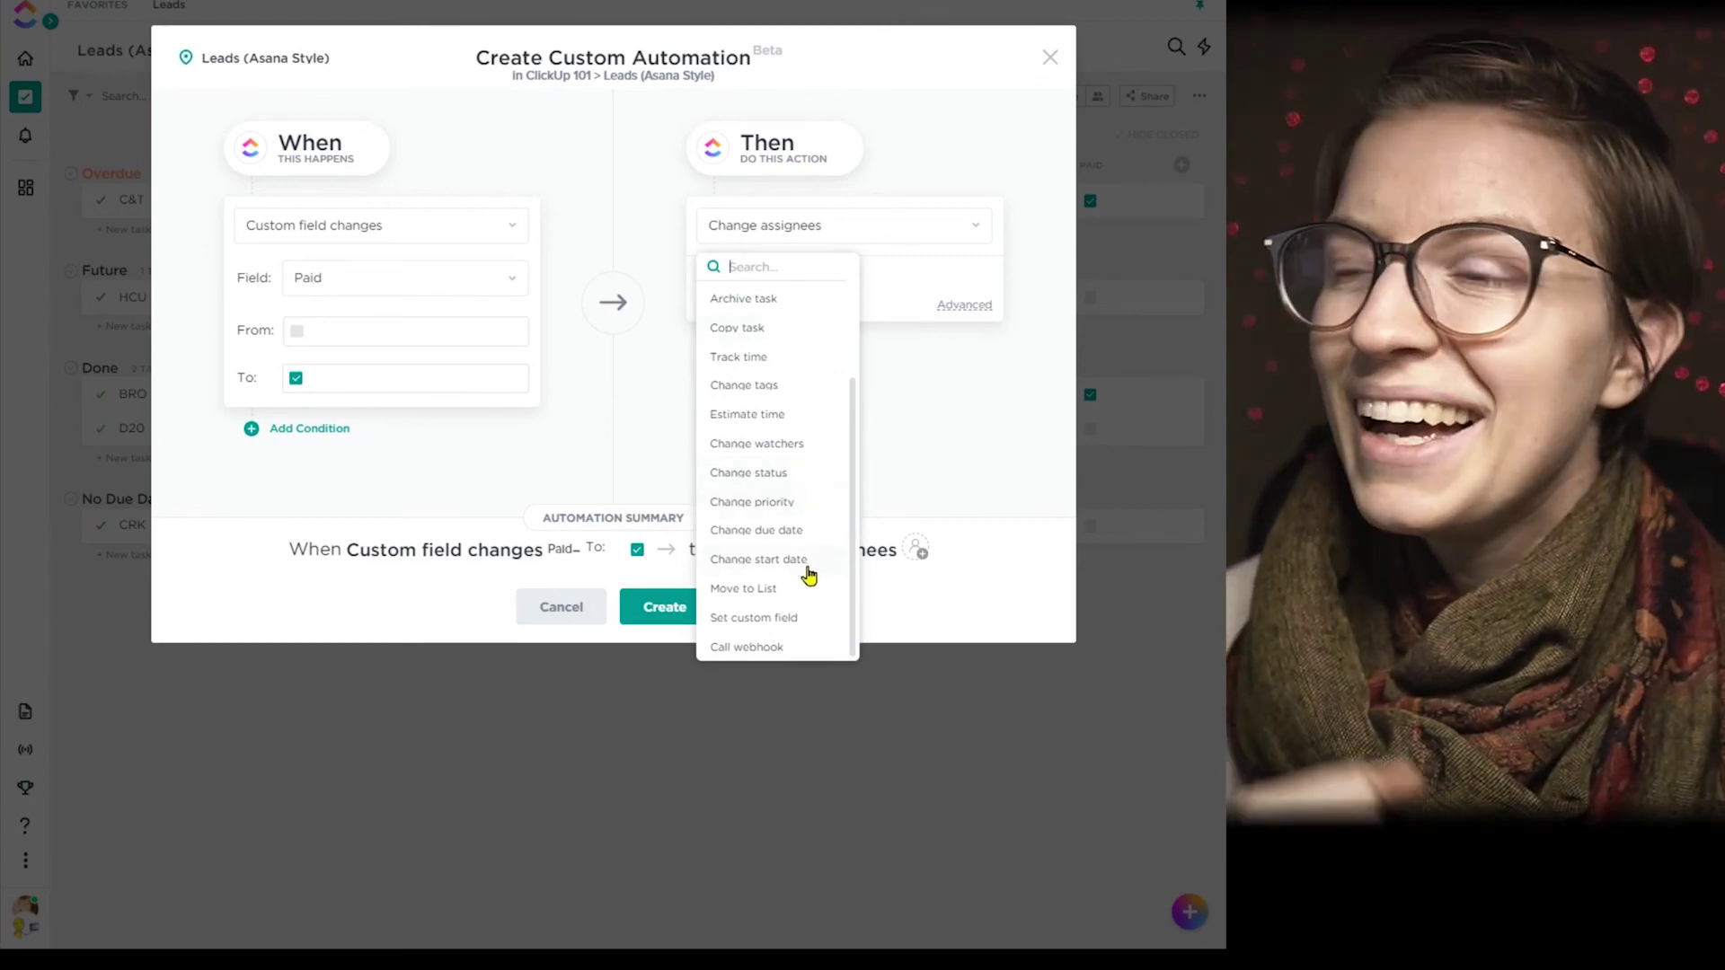
scroll(780, 588, "up", 3)
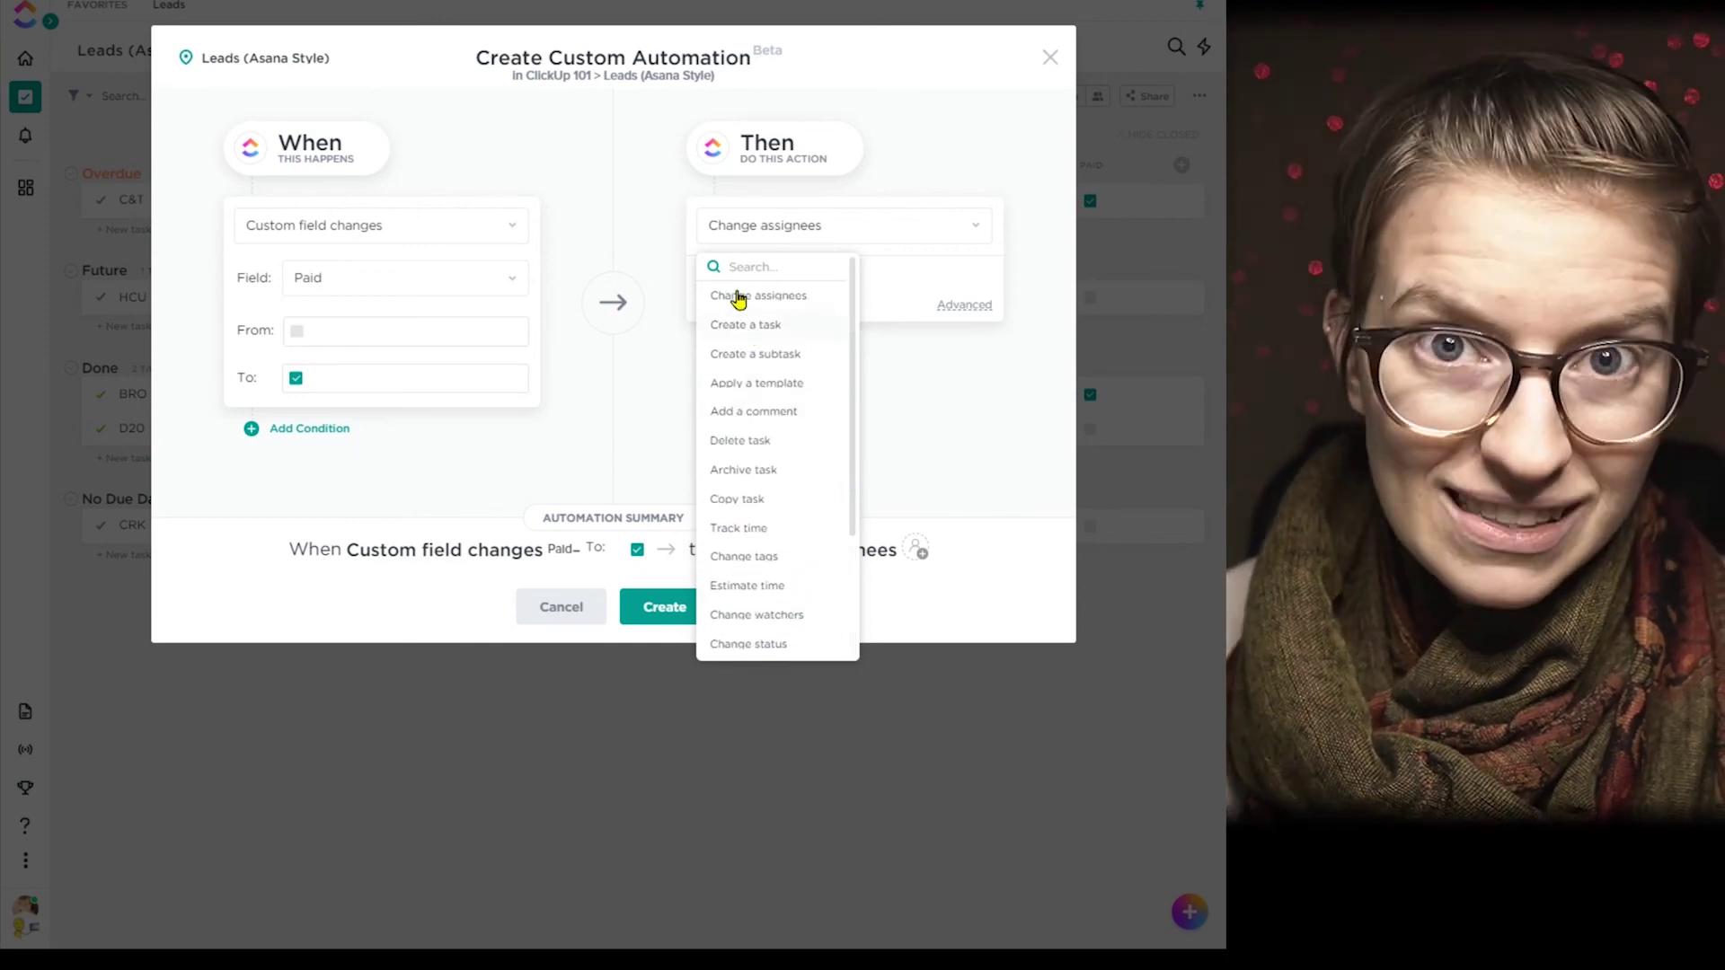
left_click(618, 467)
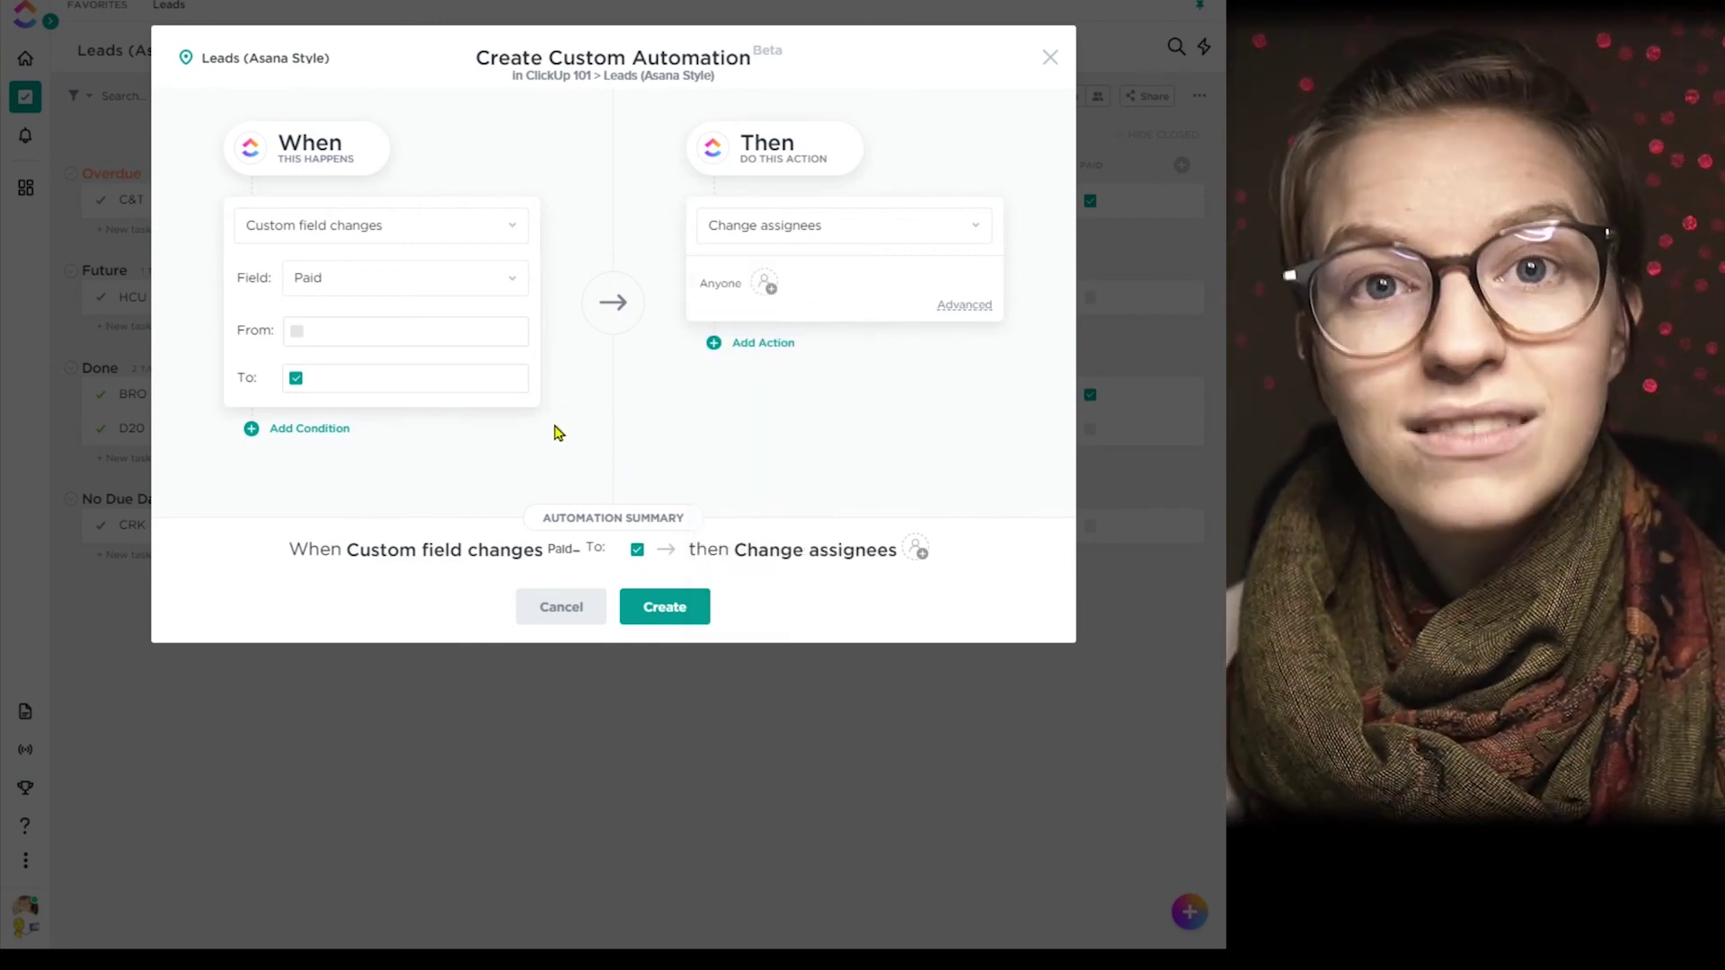
left_click(732, 227)
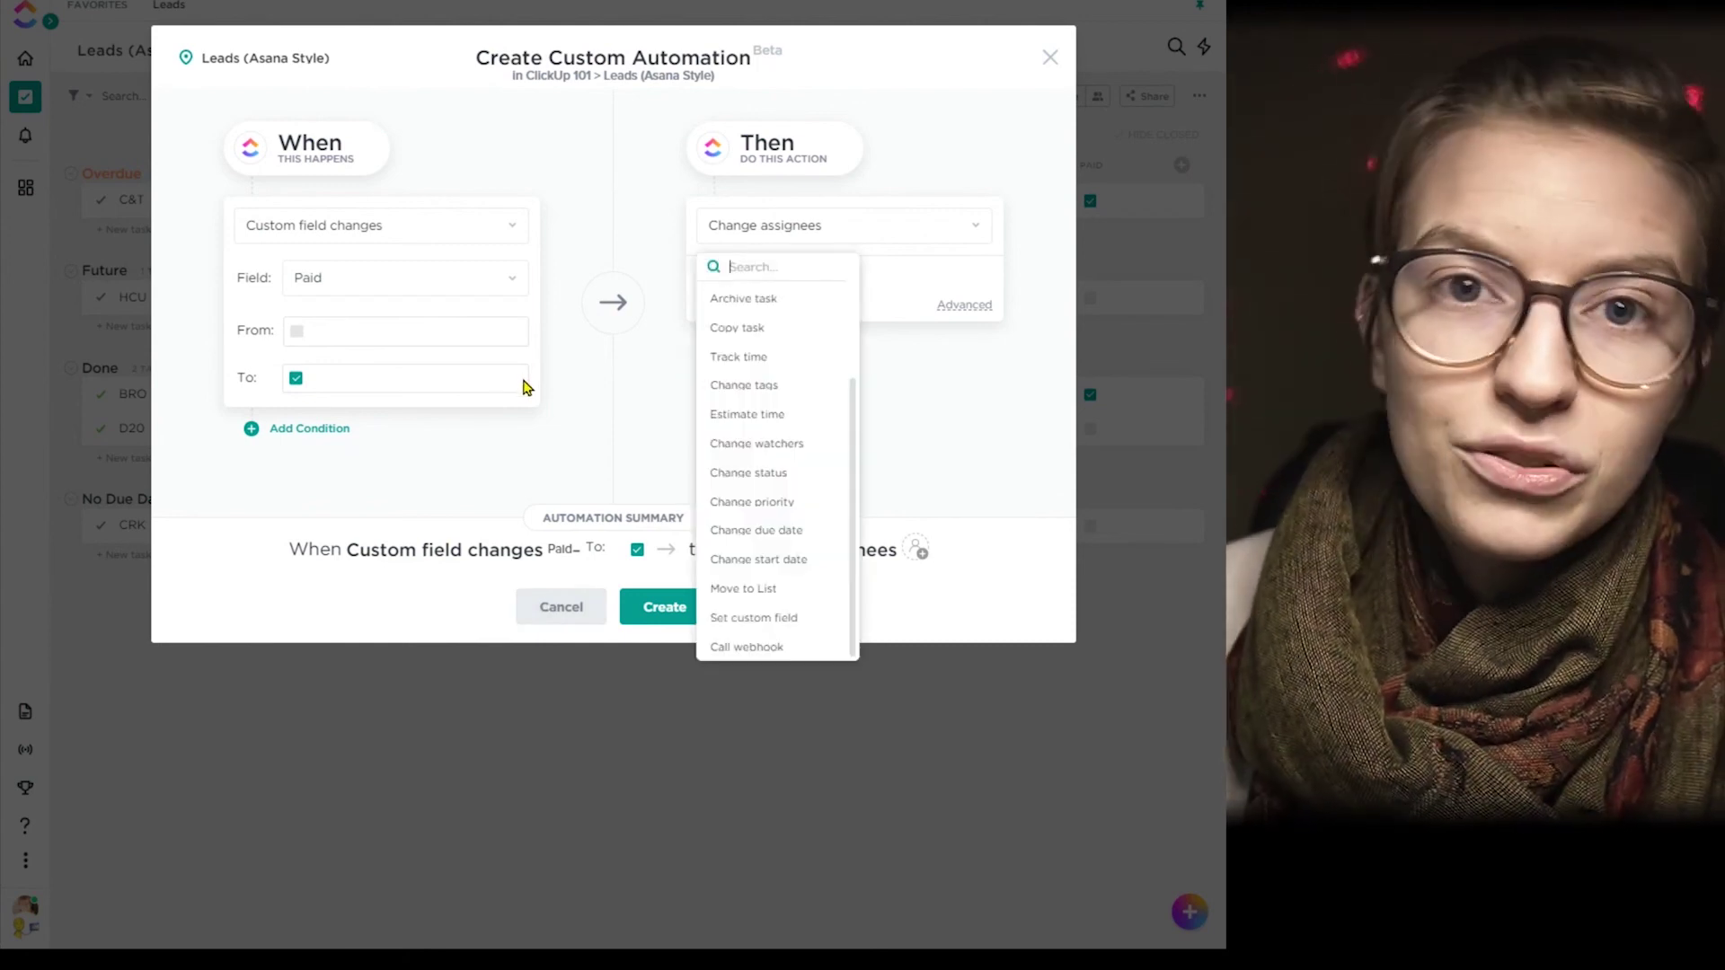
left_click(743, 618)
left_click(722, 309)
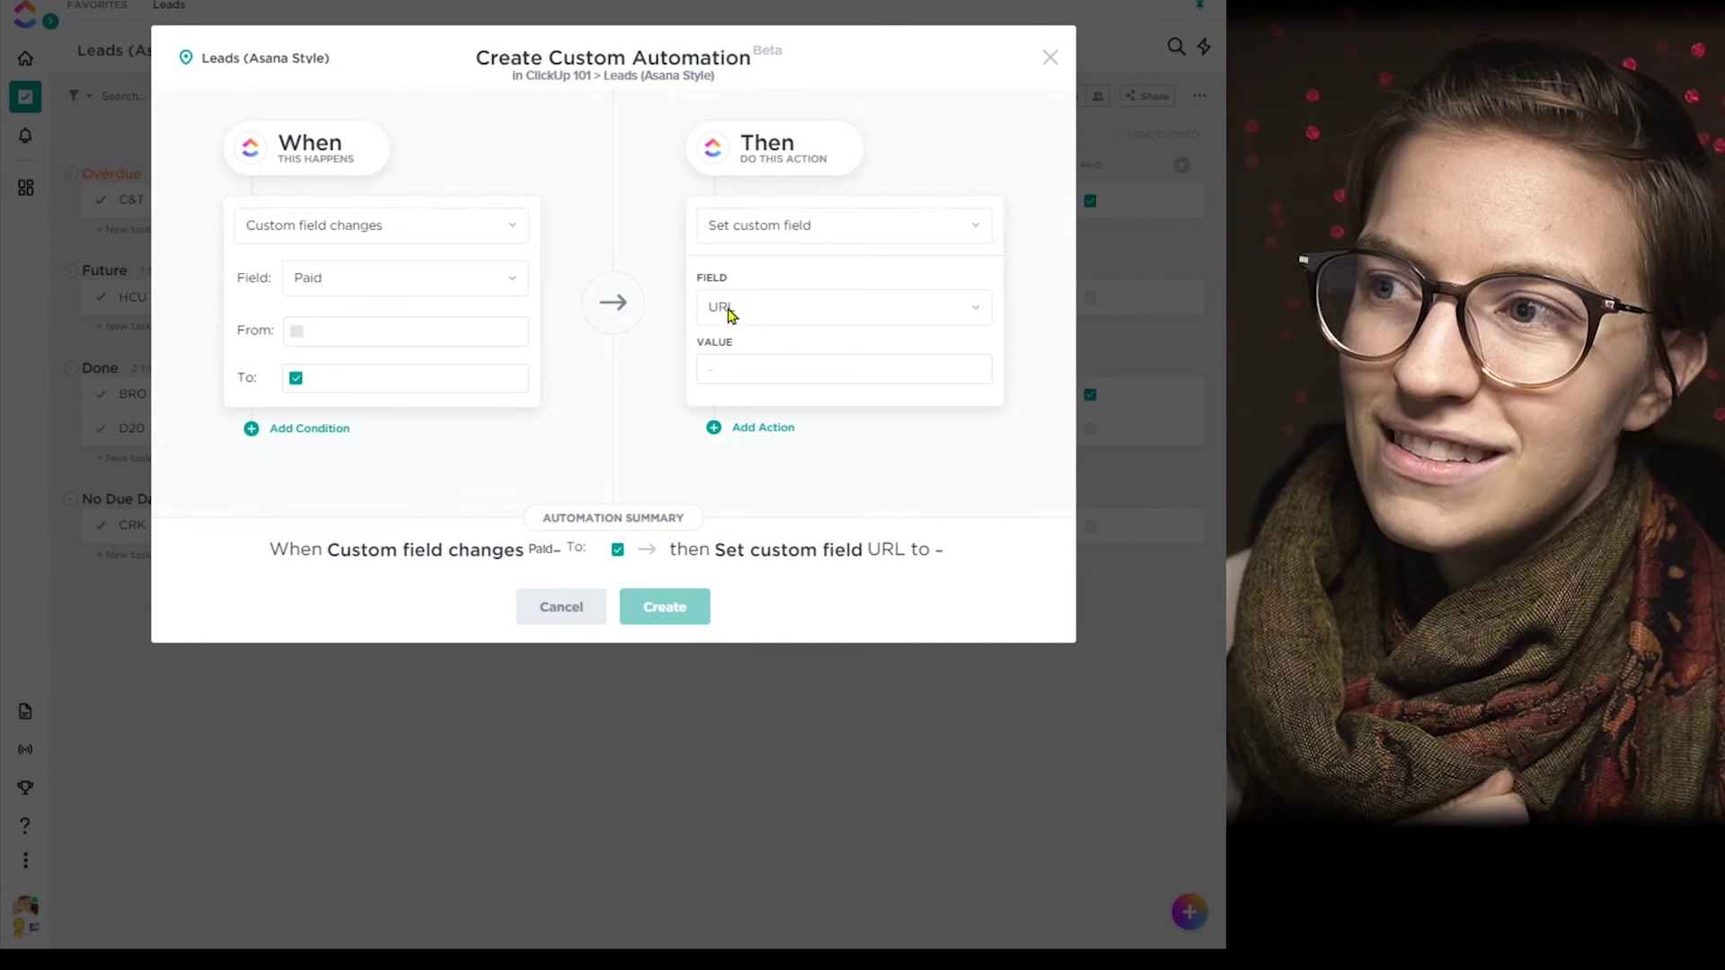
left_click(787, 438)
left_click(779, 365)
left_click(770, 455)
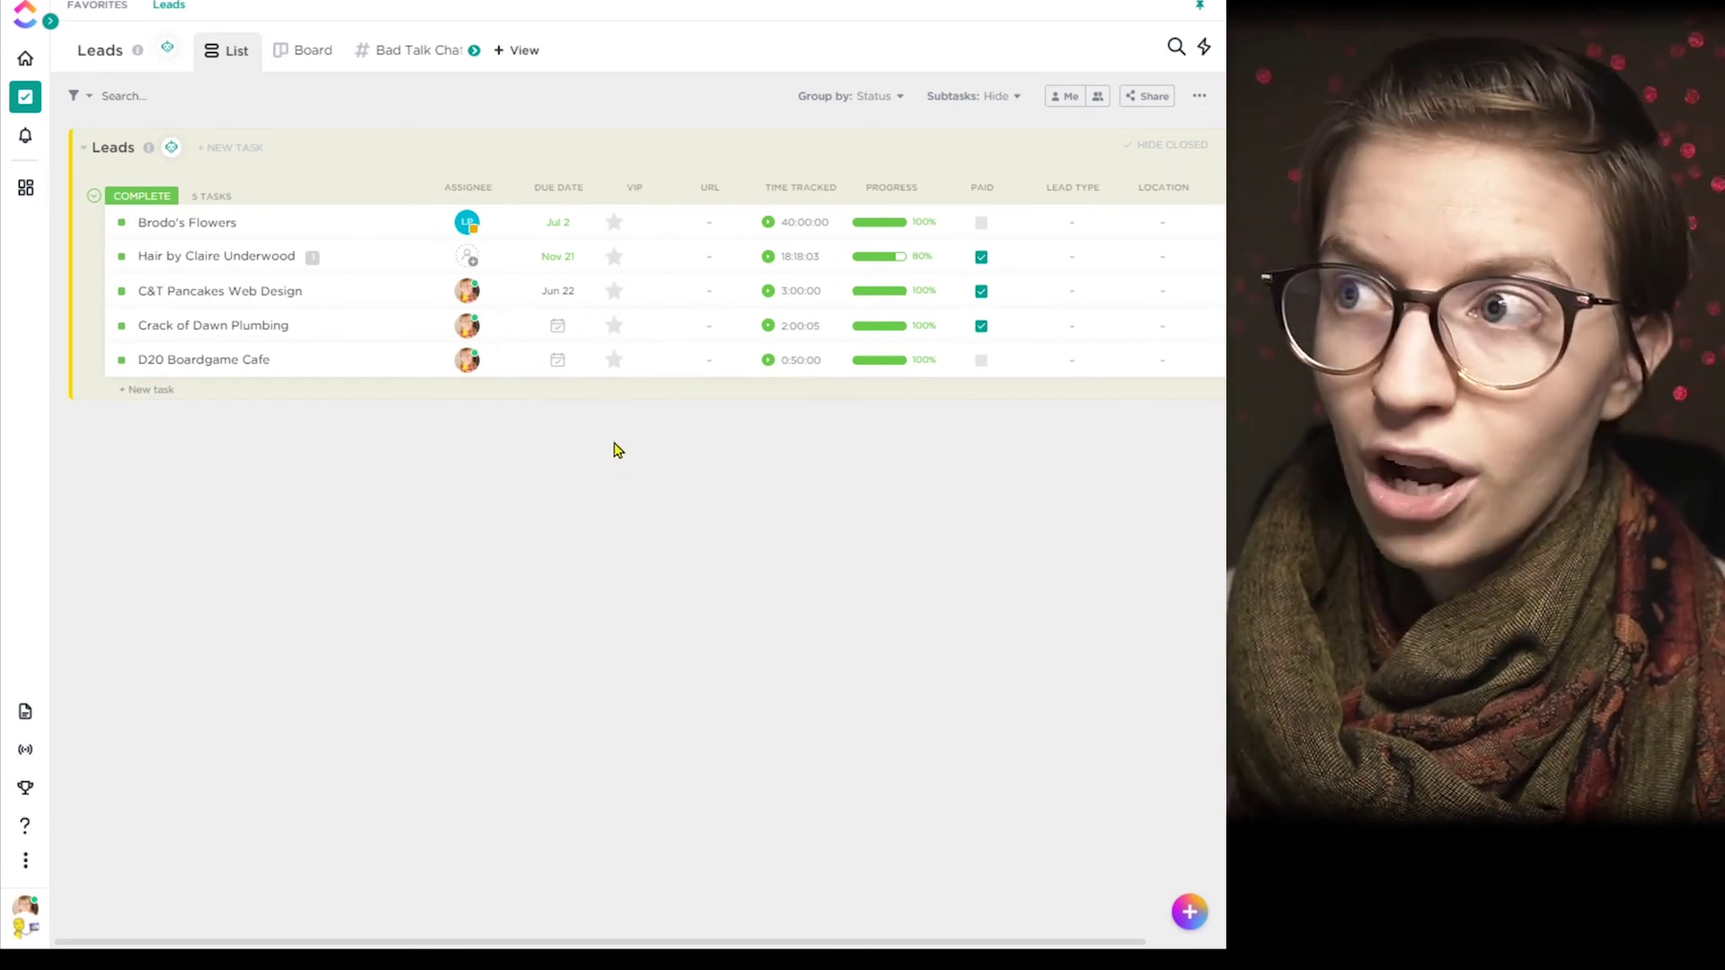
Step: Start a new Rating field column from the + header and pick its rating emoji
mouse_move(895, 270)
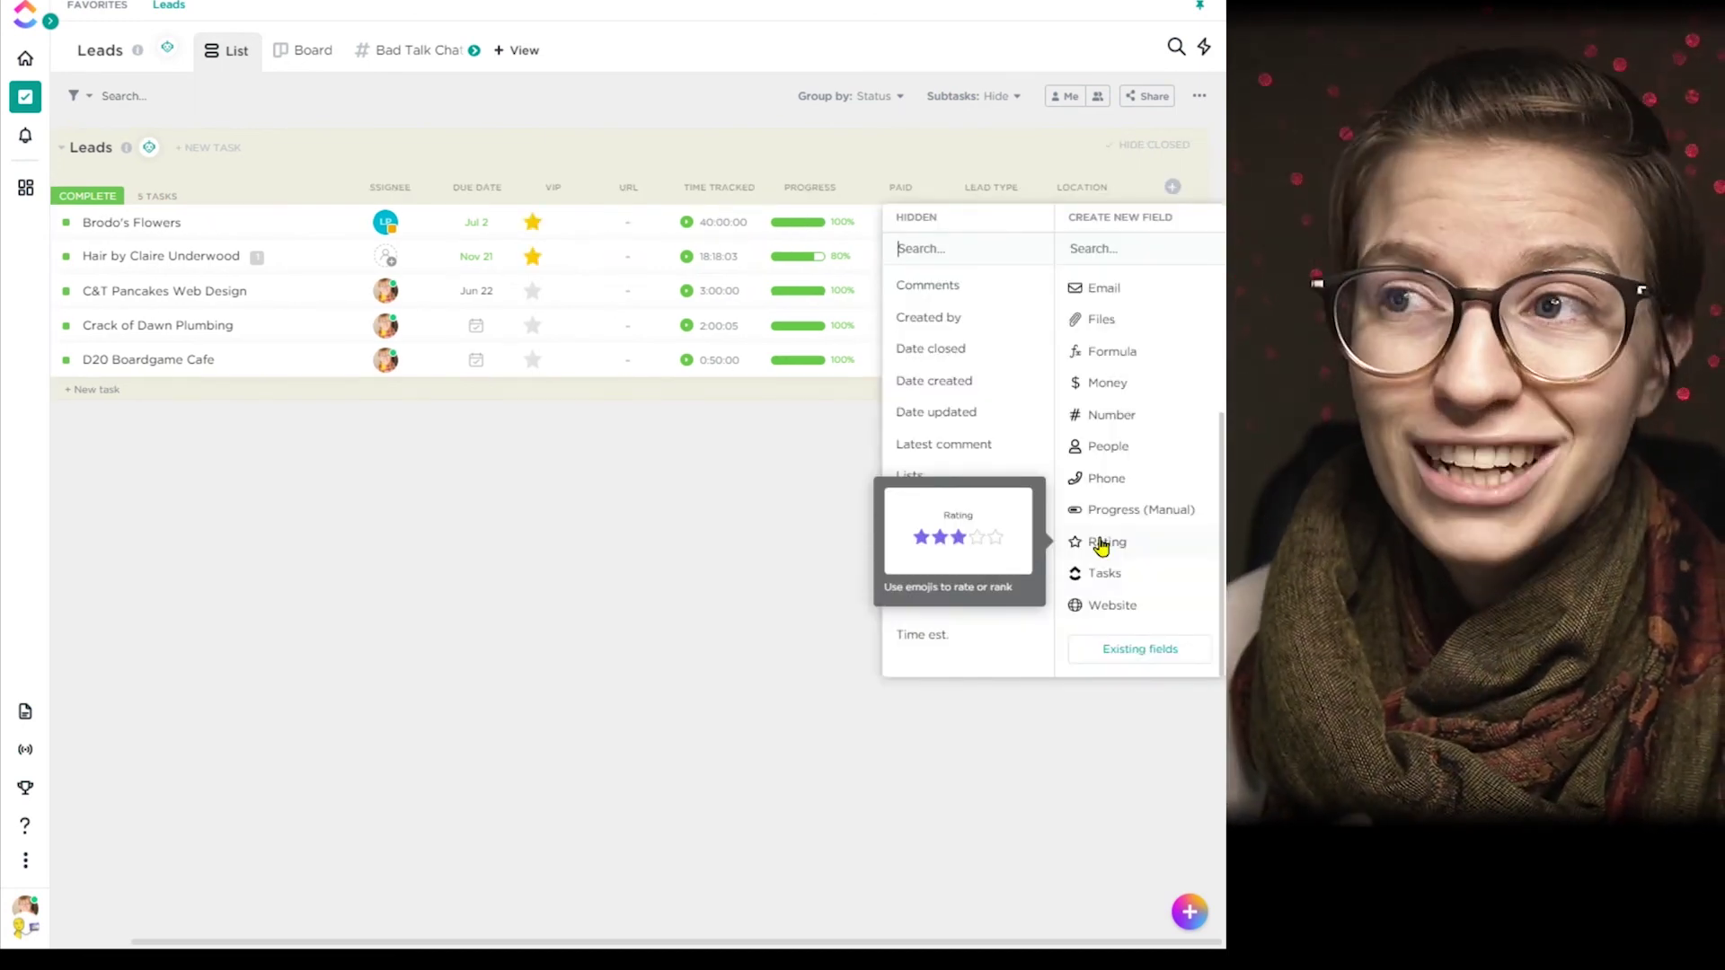
left_click(1101, 545)
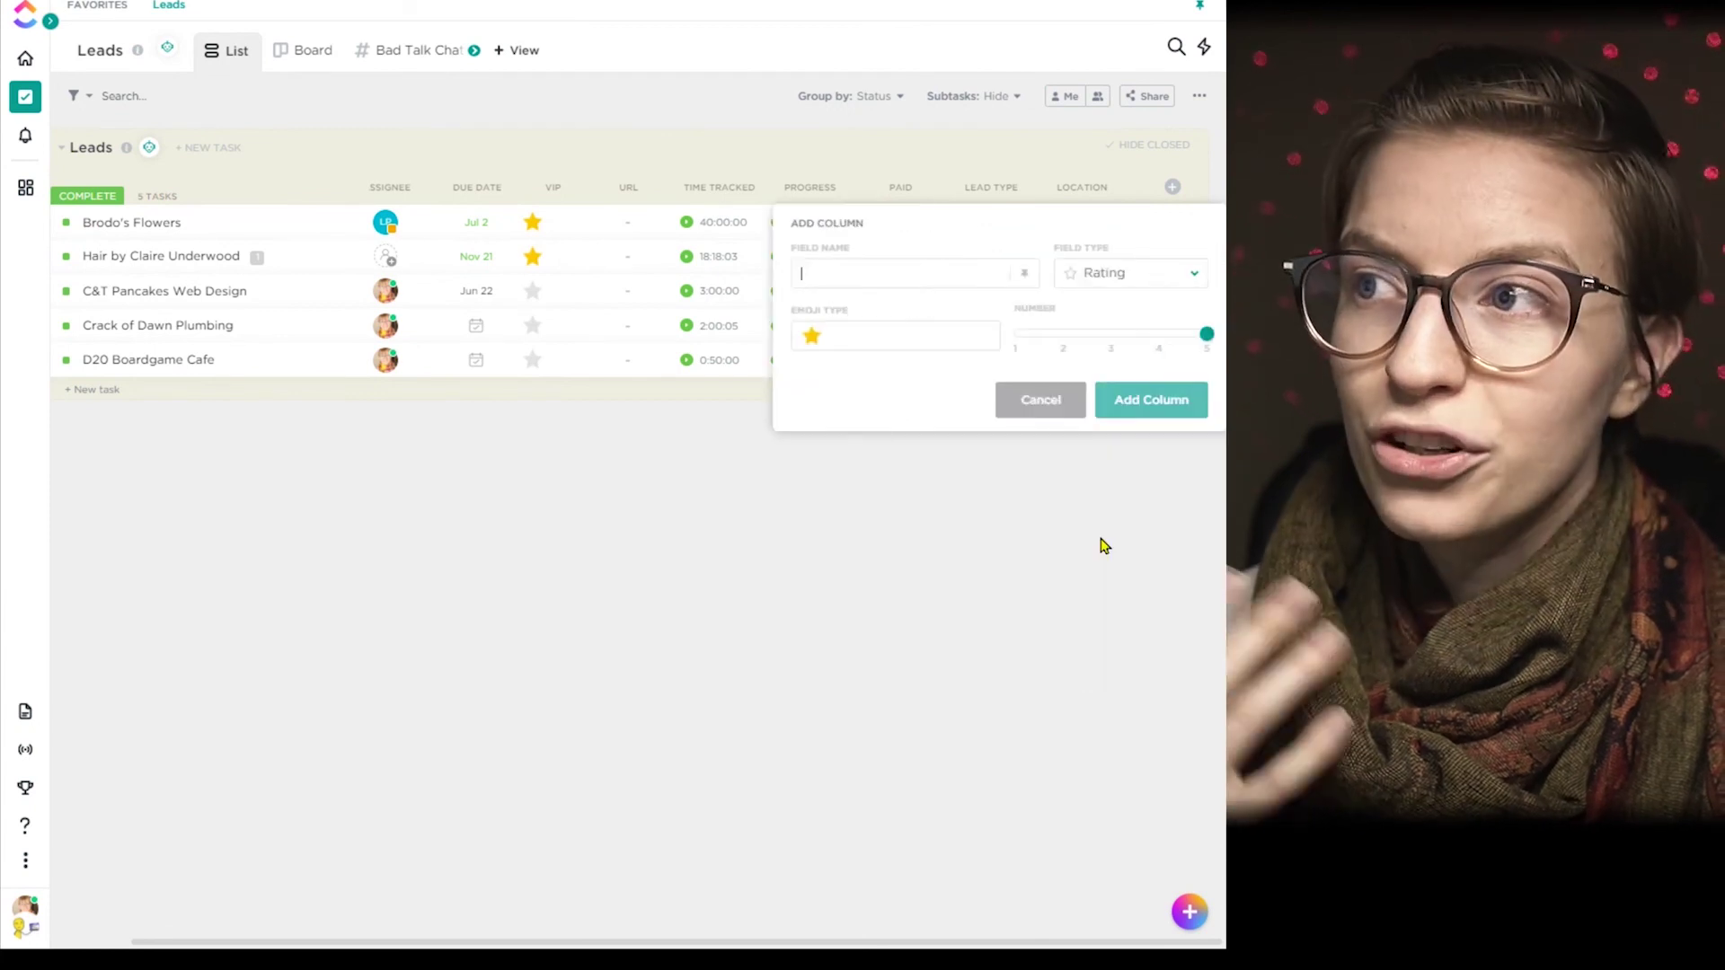
left_click(808, 337)
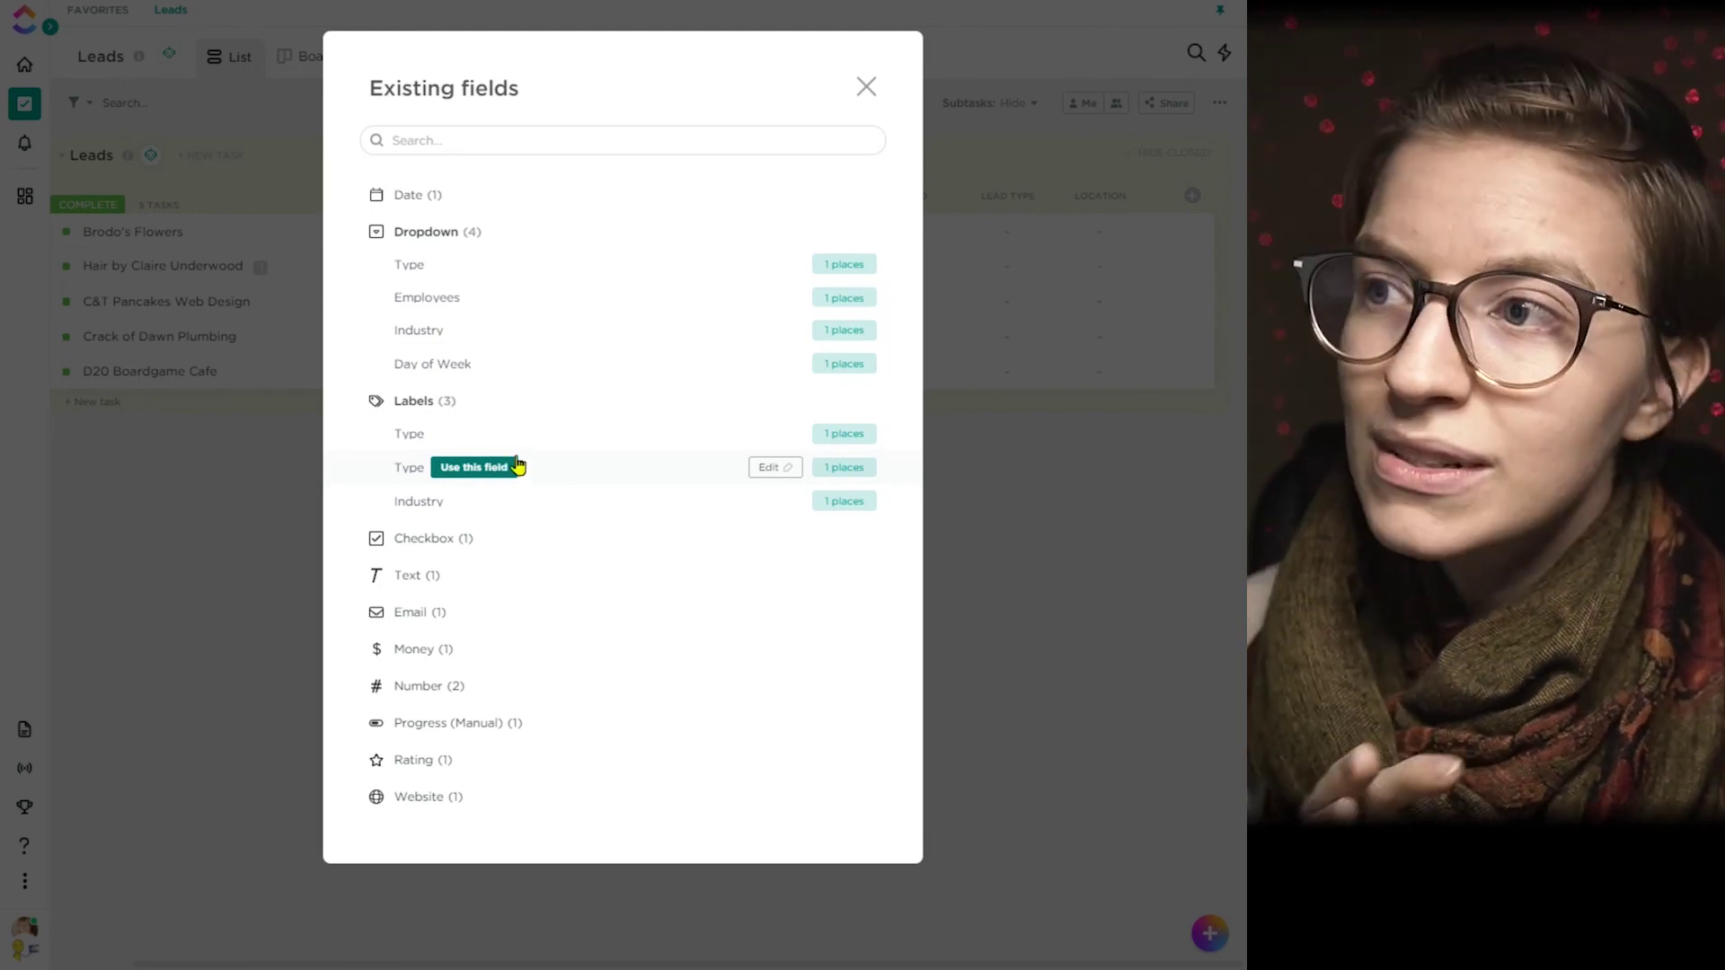
Step: Rename the Labels field Type to 'Type - Partner' and save it
left_click(778, 468)
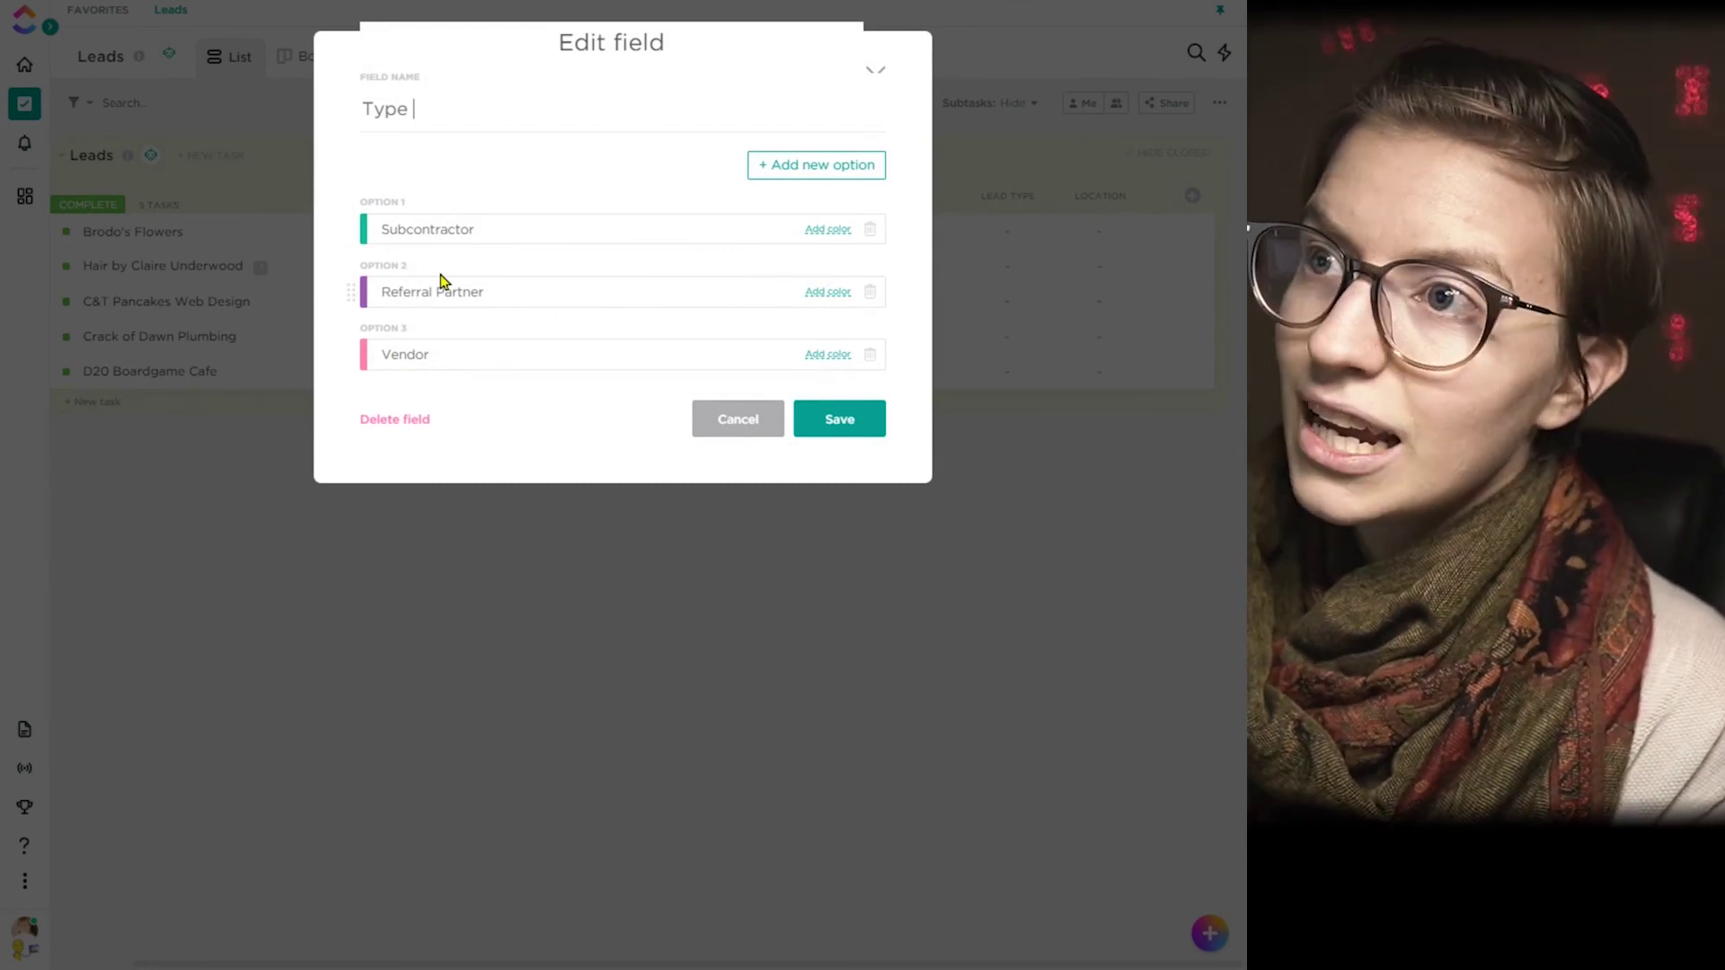
type("-")
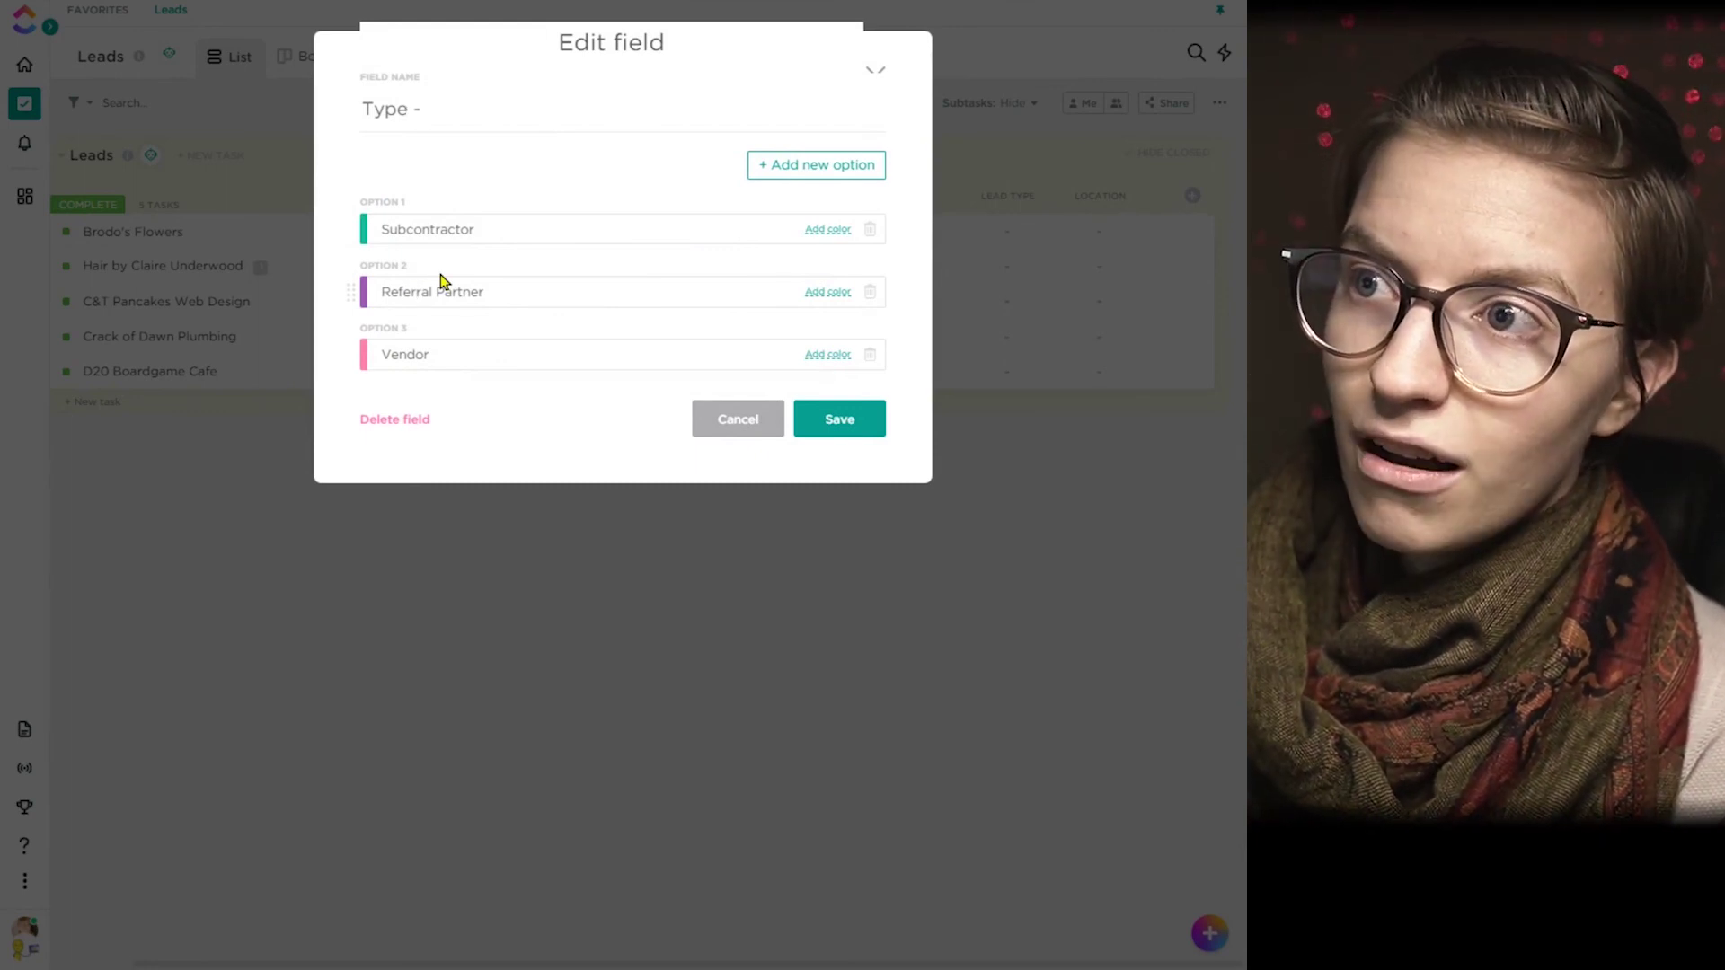
type(" Partner")
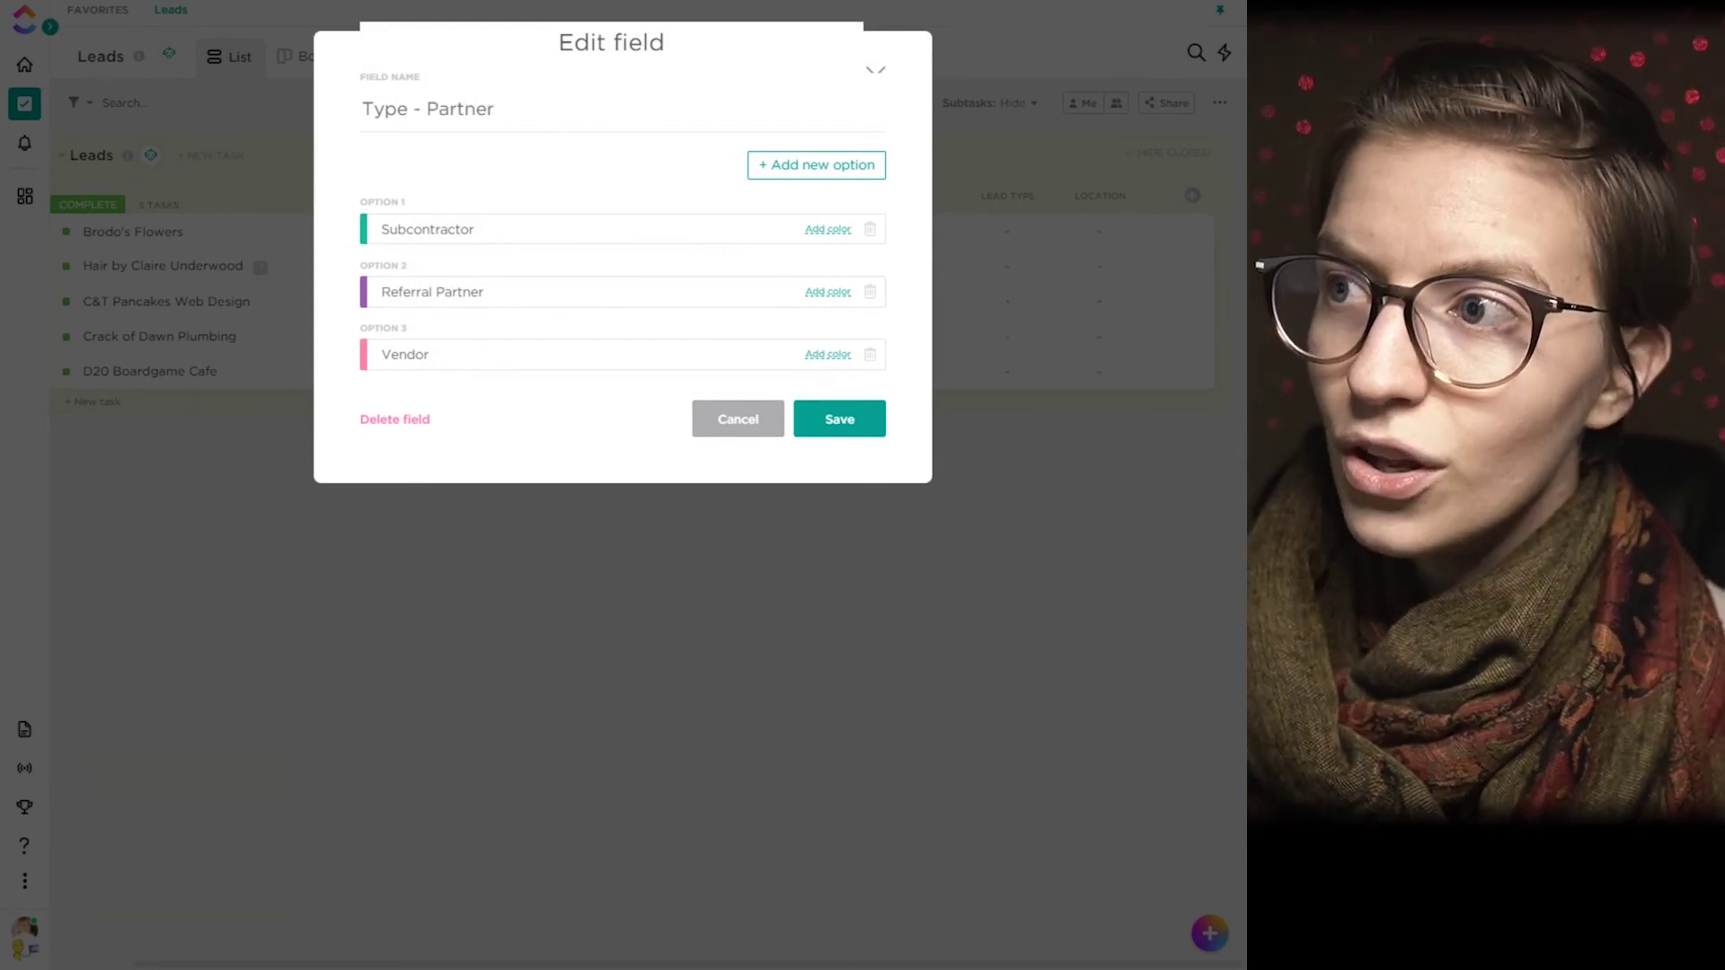
left_click(811, 427)
Step: Under Existing fields, rename the Dropdown field Type to 'Type - Client' and save it
left_click(1193, 195)
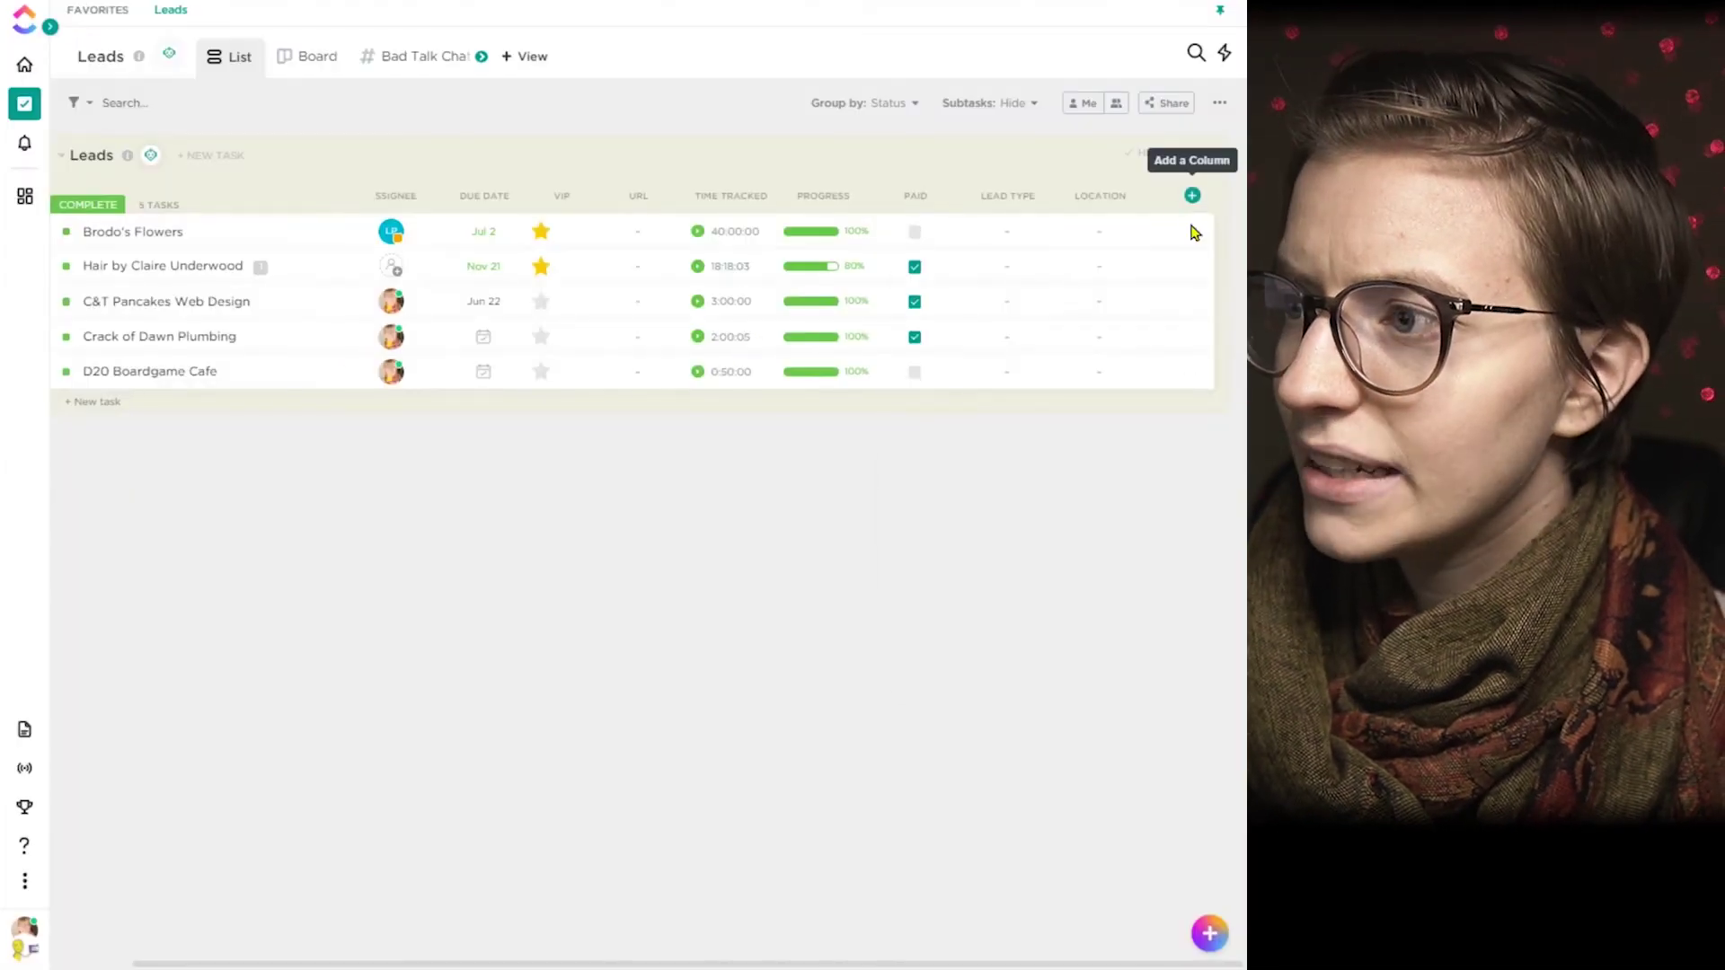
left_click(1098, 672)
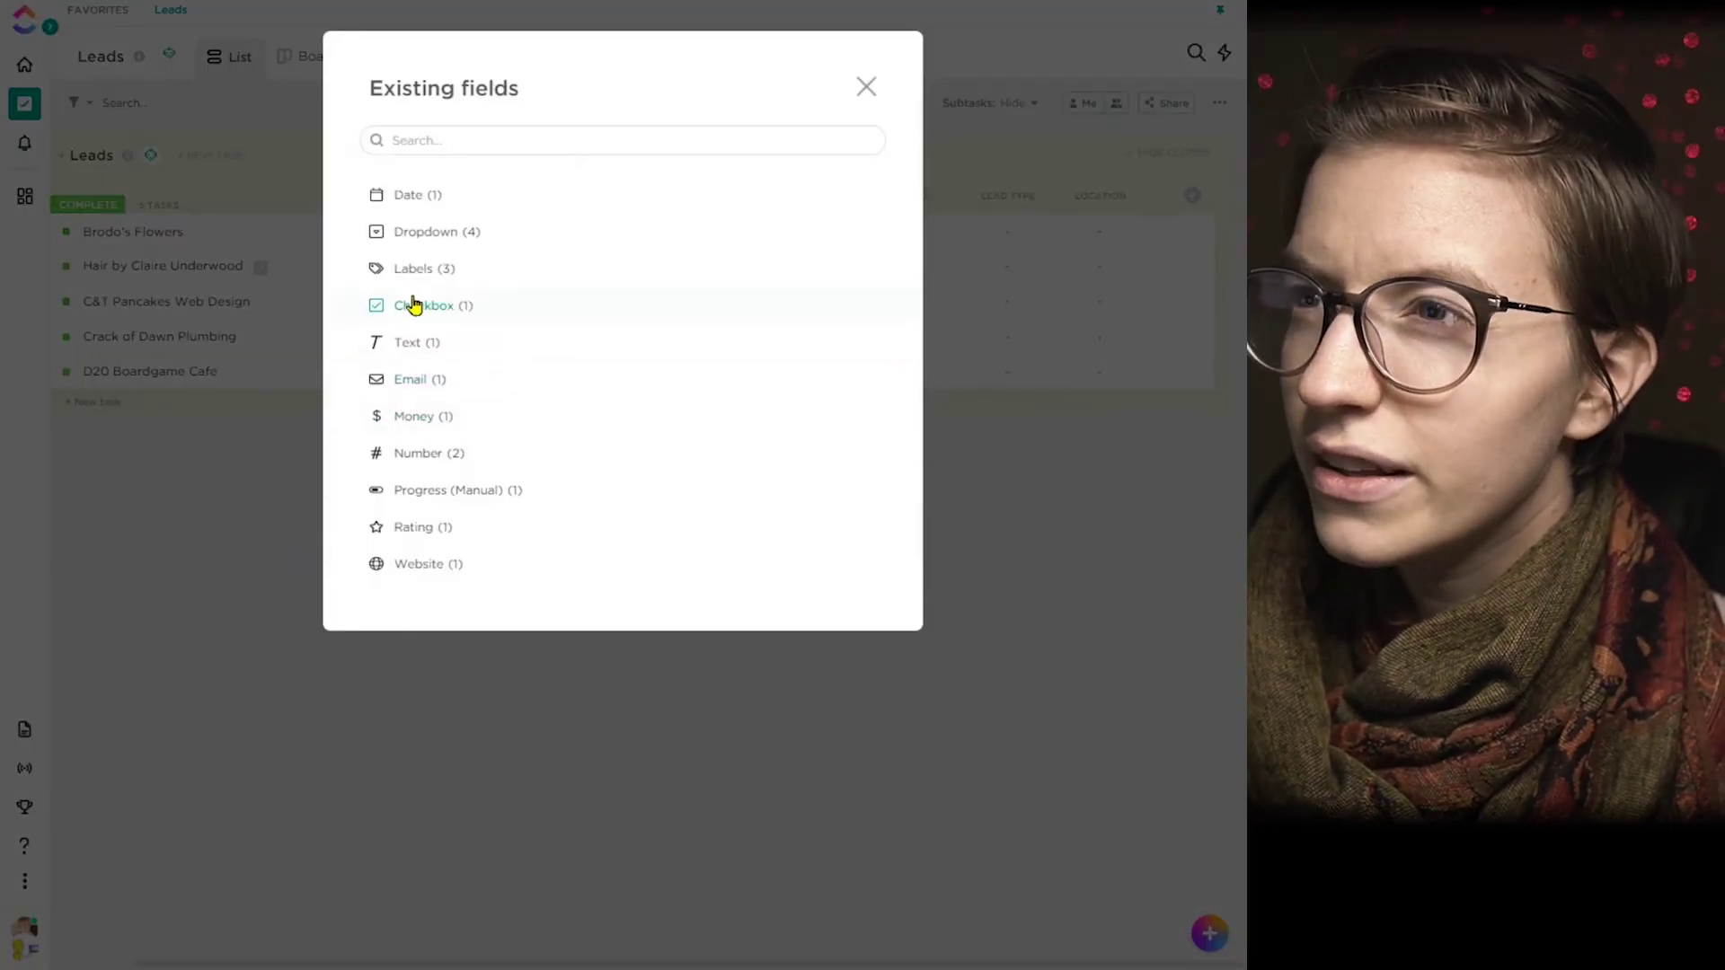
left_click(415, 235)
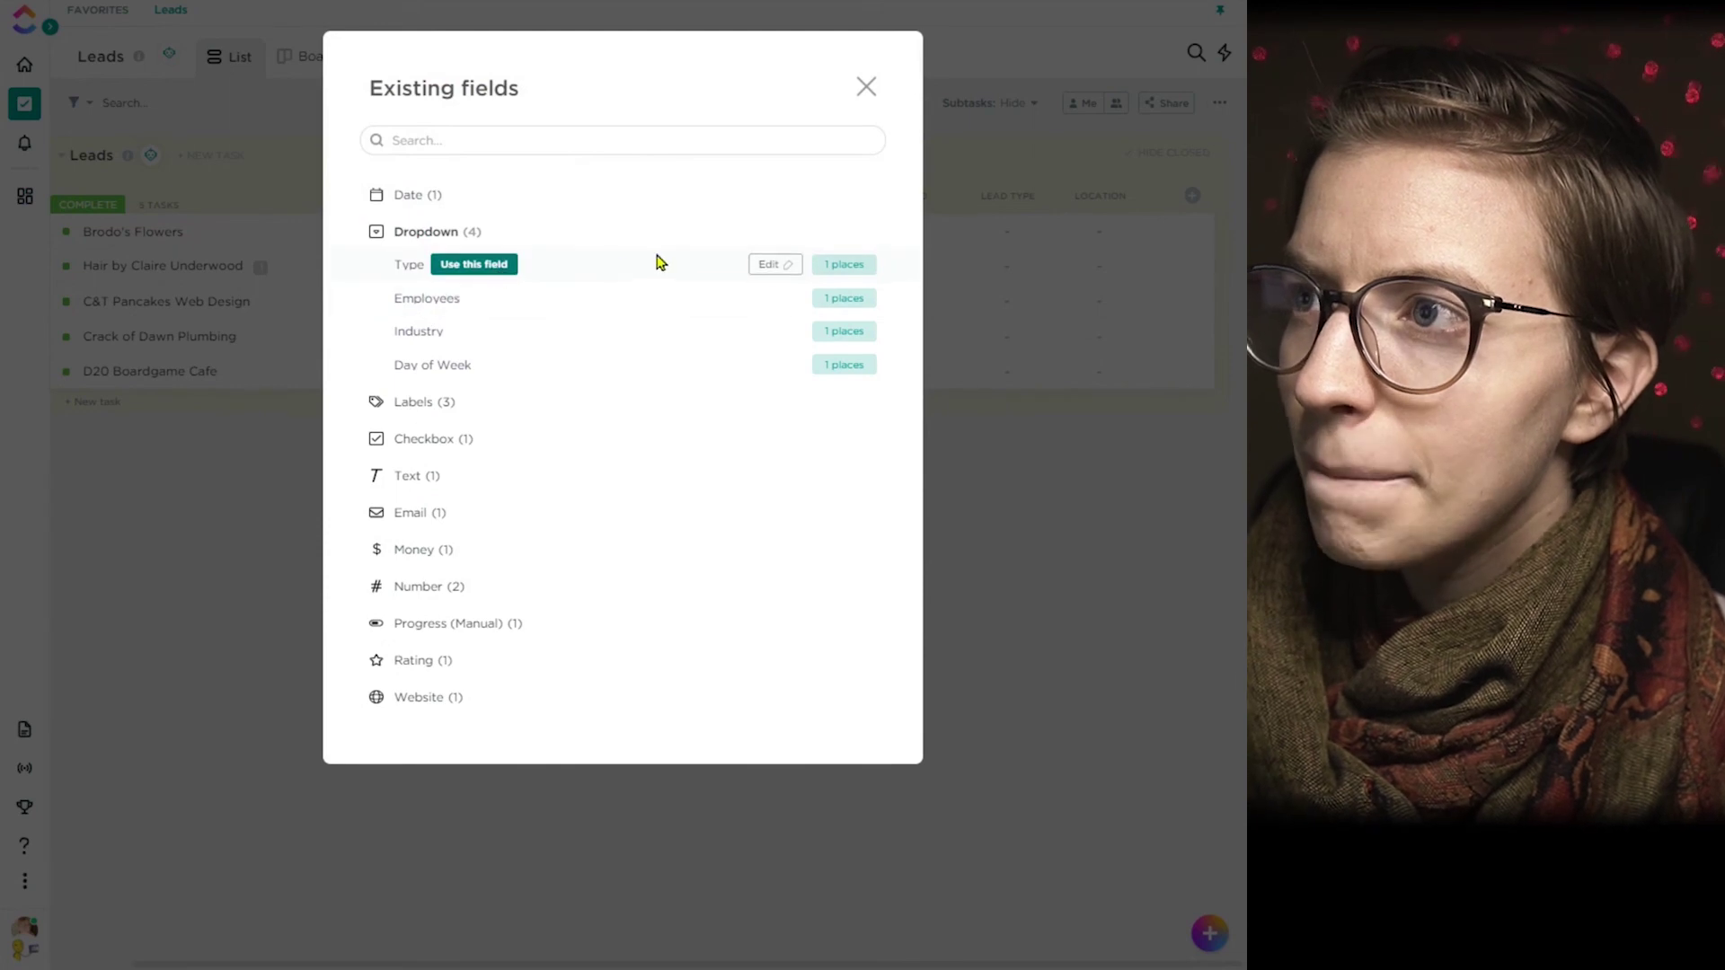
left_click(768, 264)
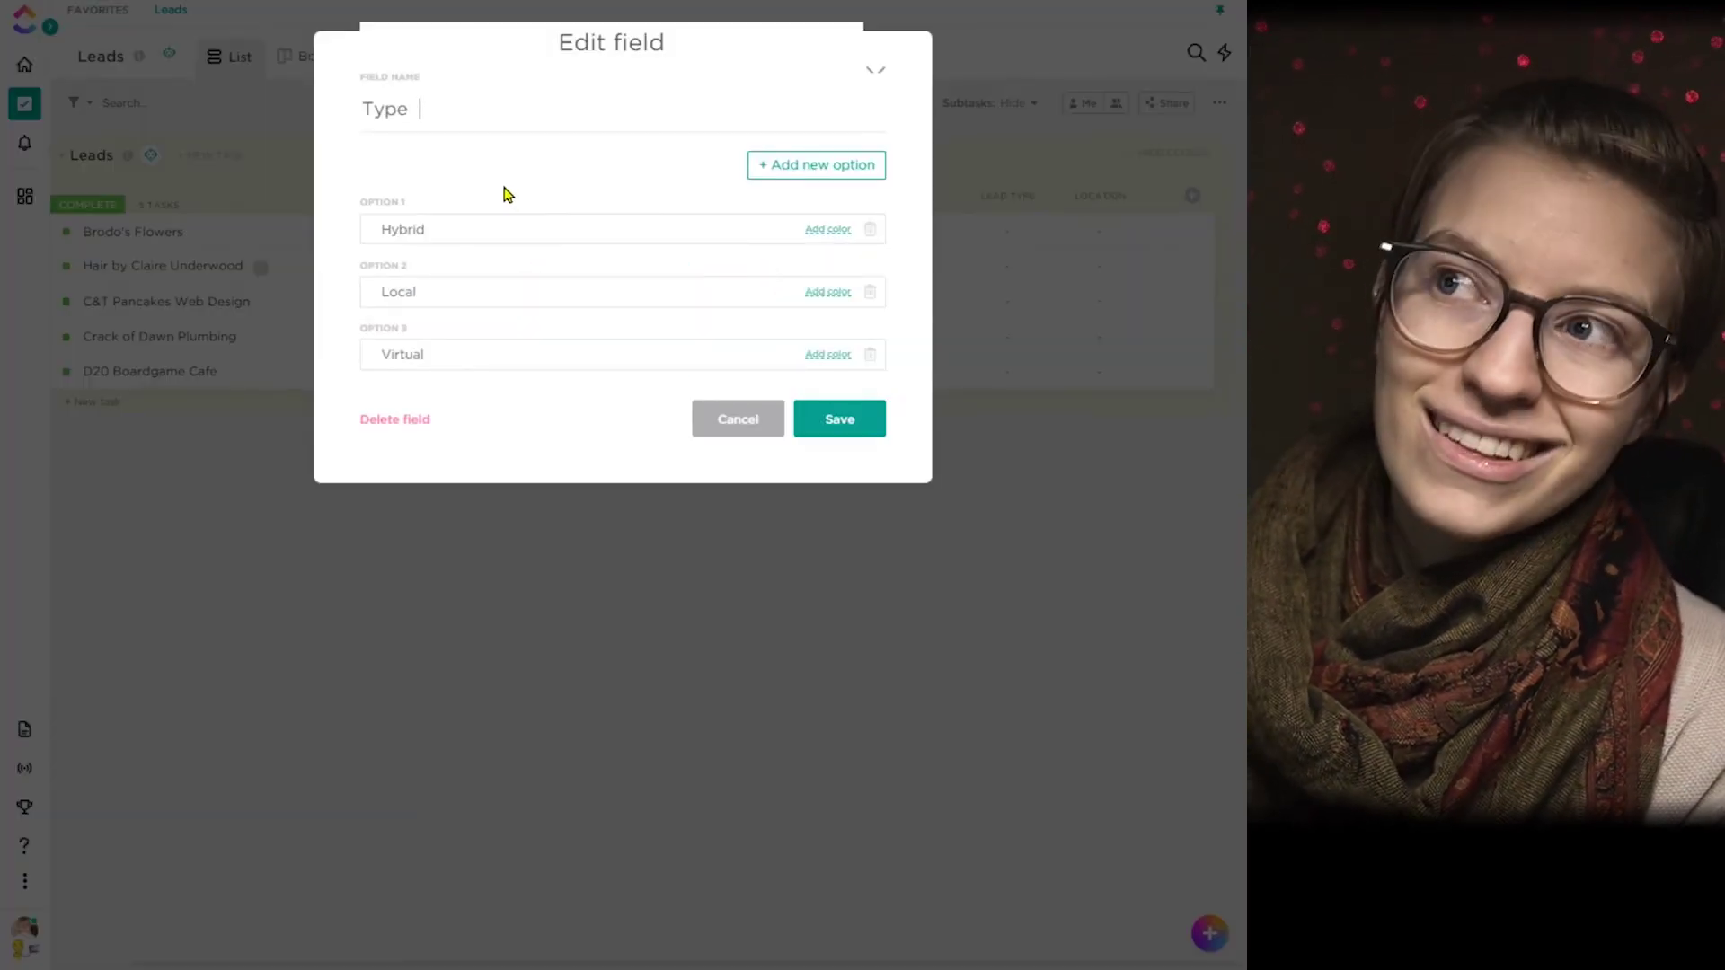
type("- Client")
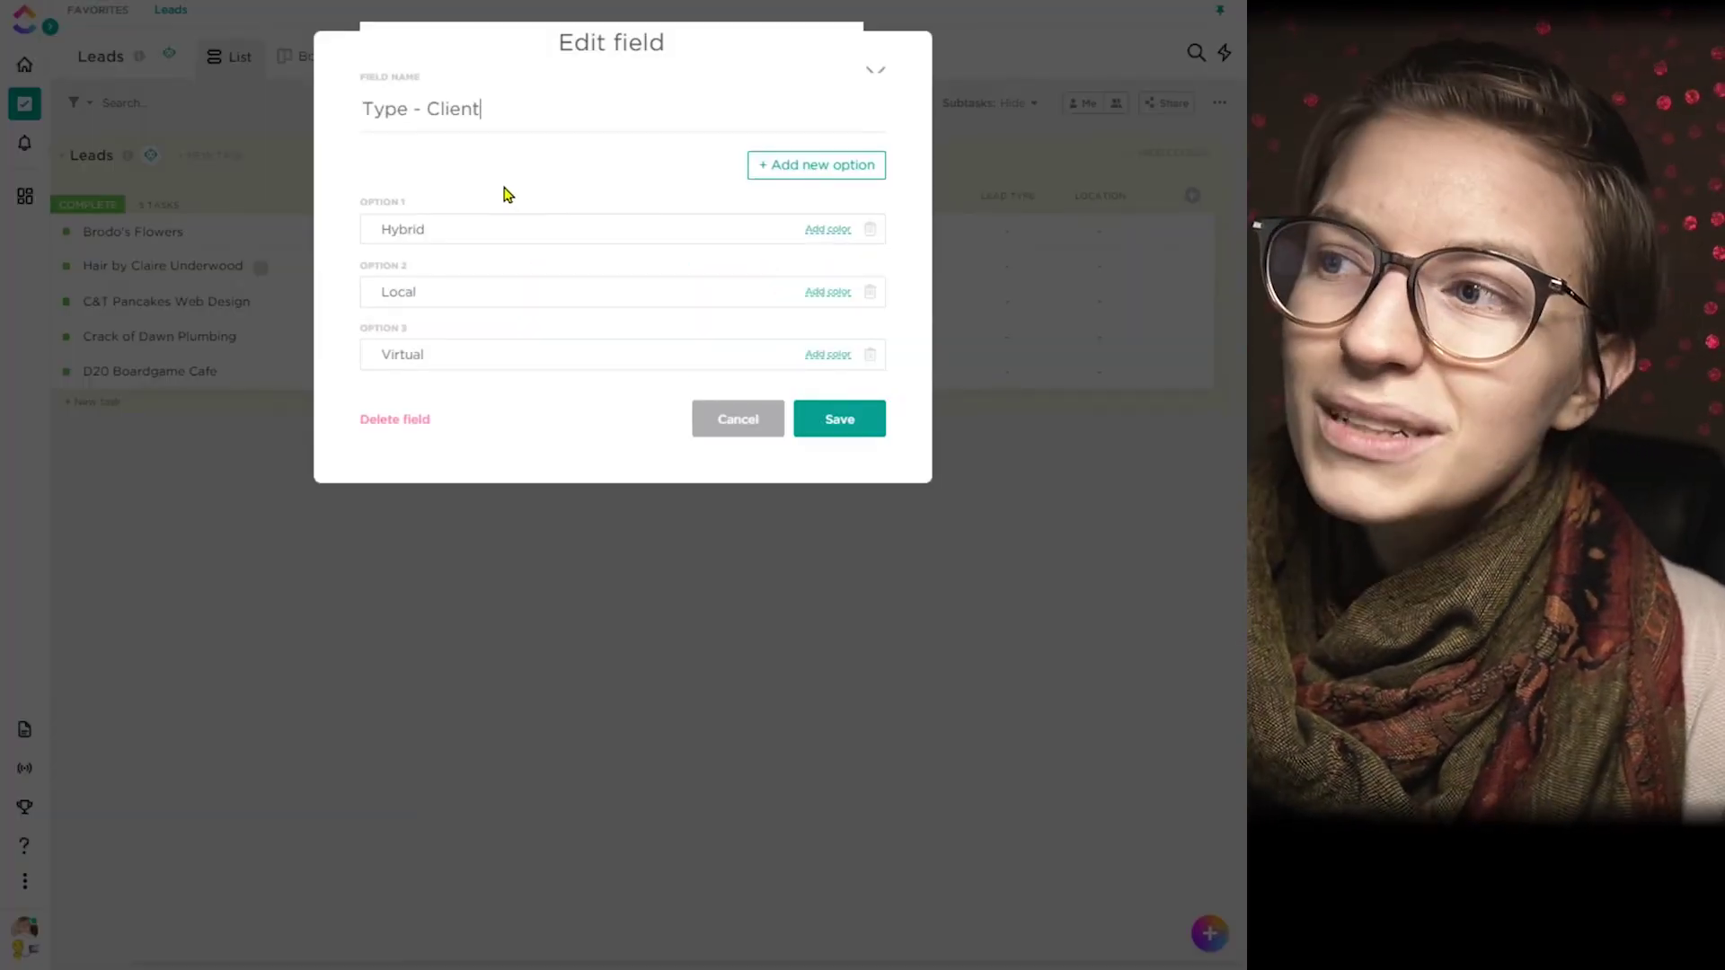
left_click(823, 438)
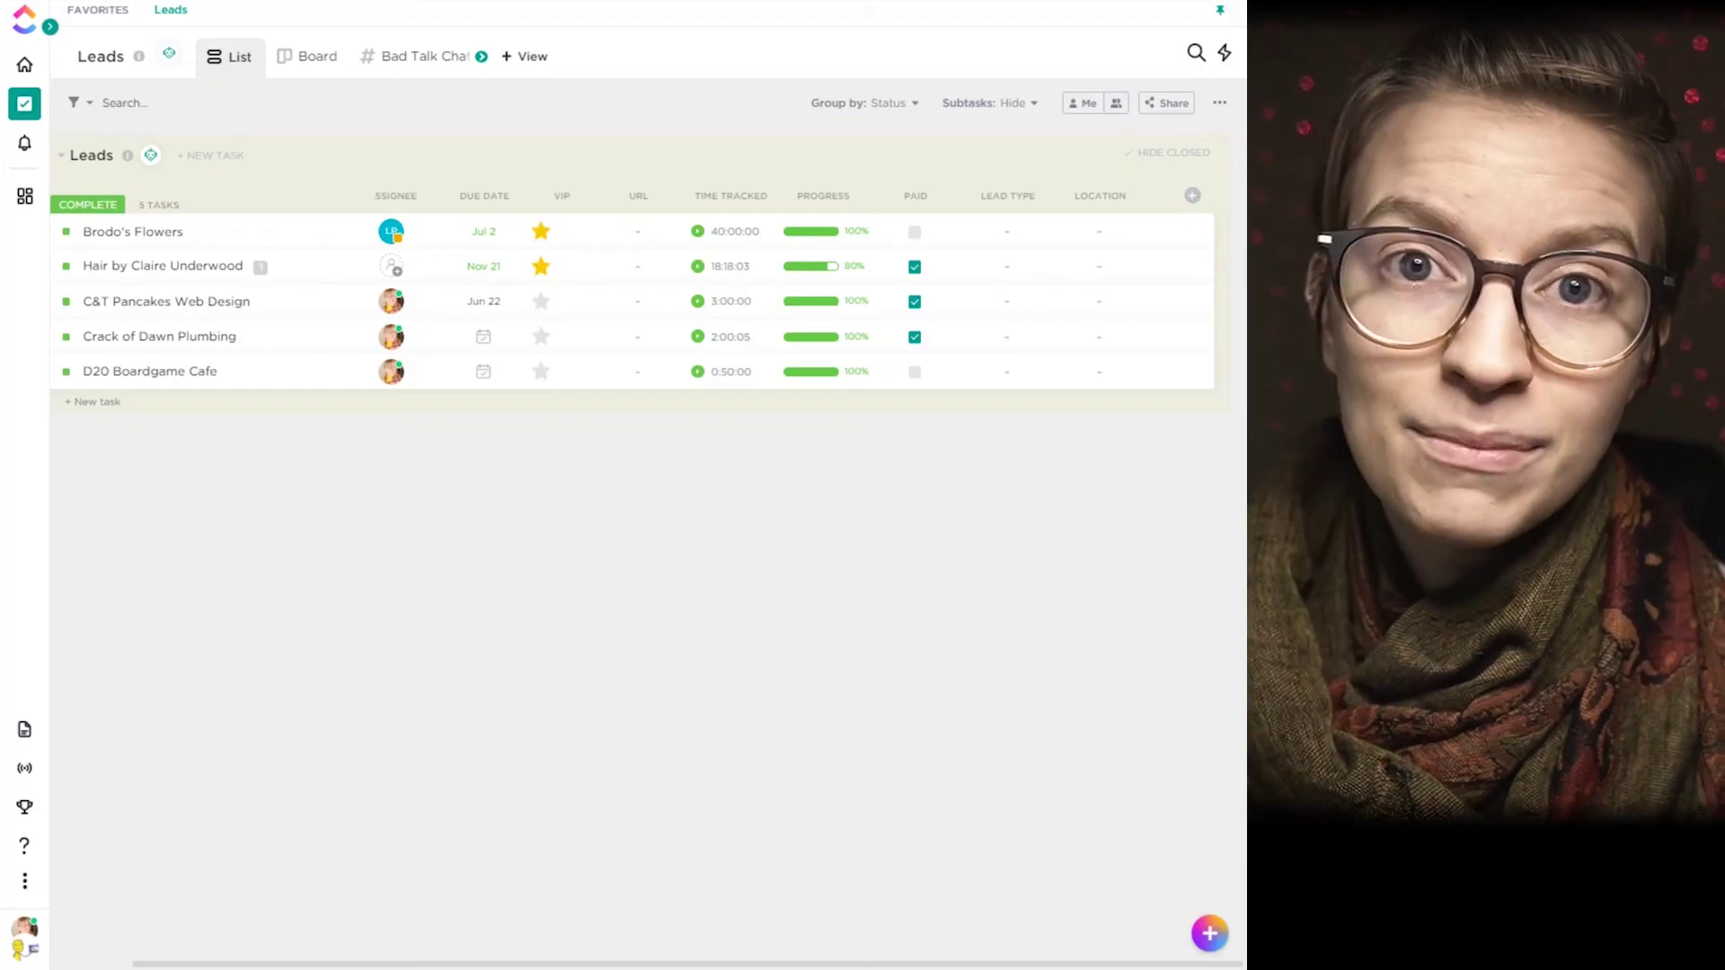
left_click(1192, 195)
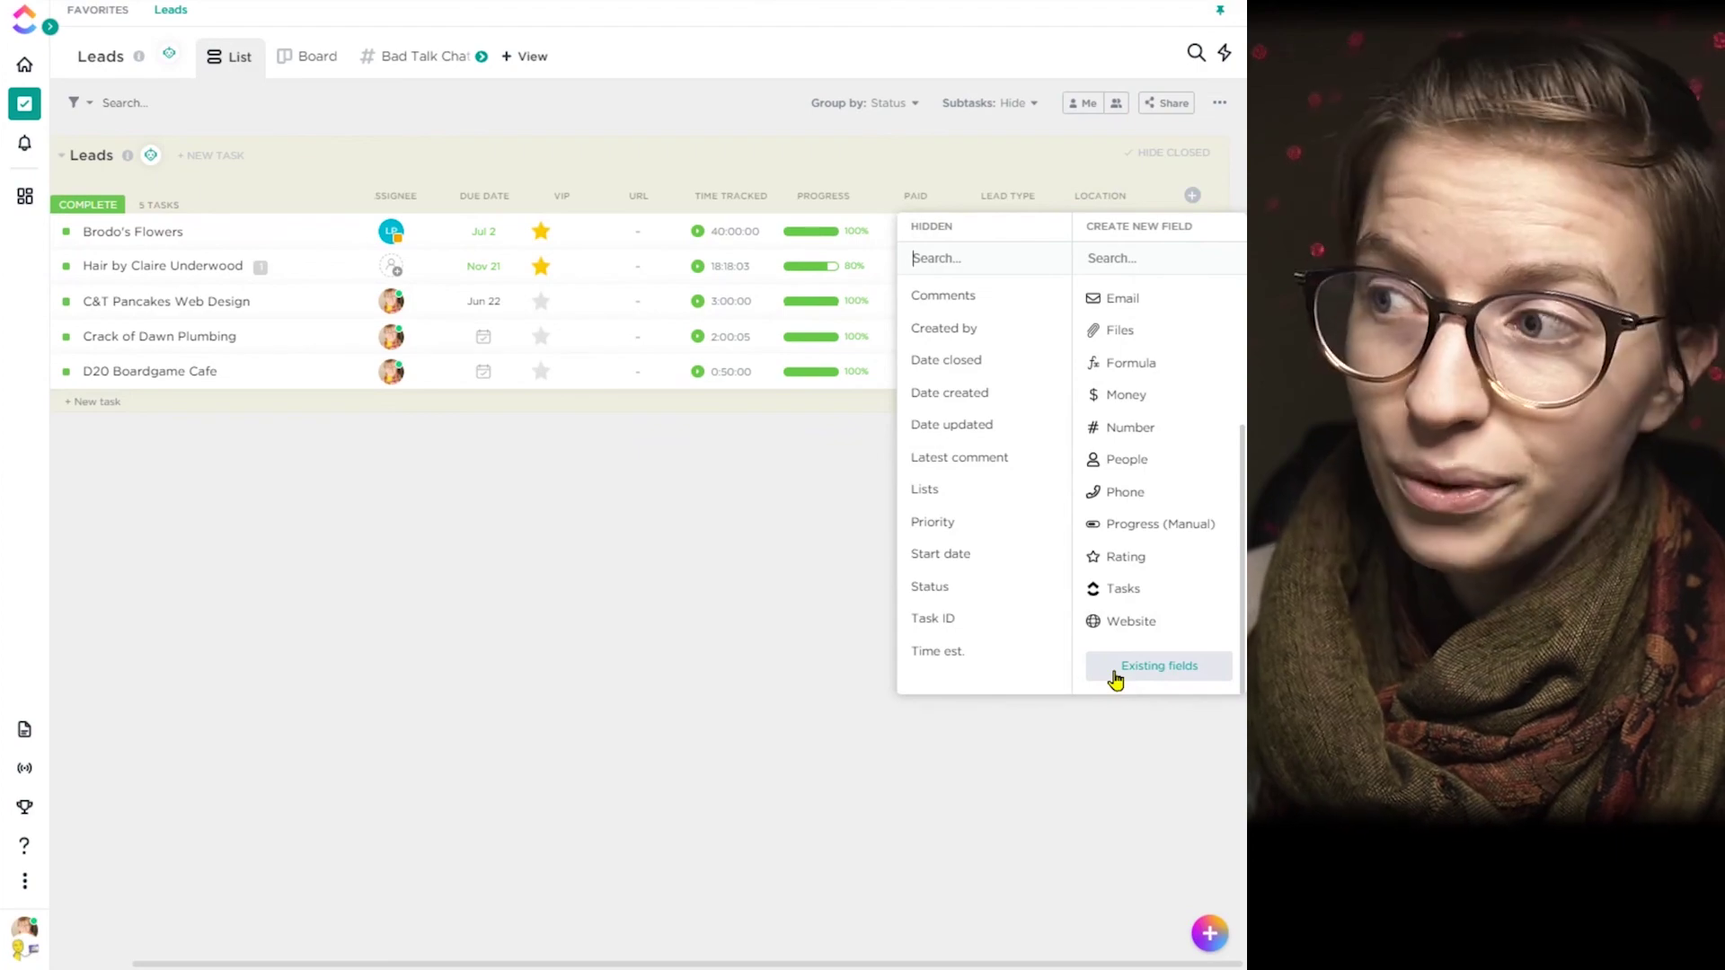
left_click(1114, 674)
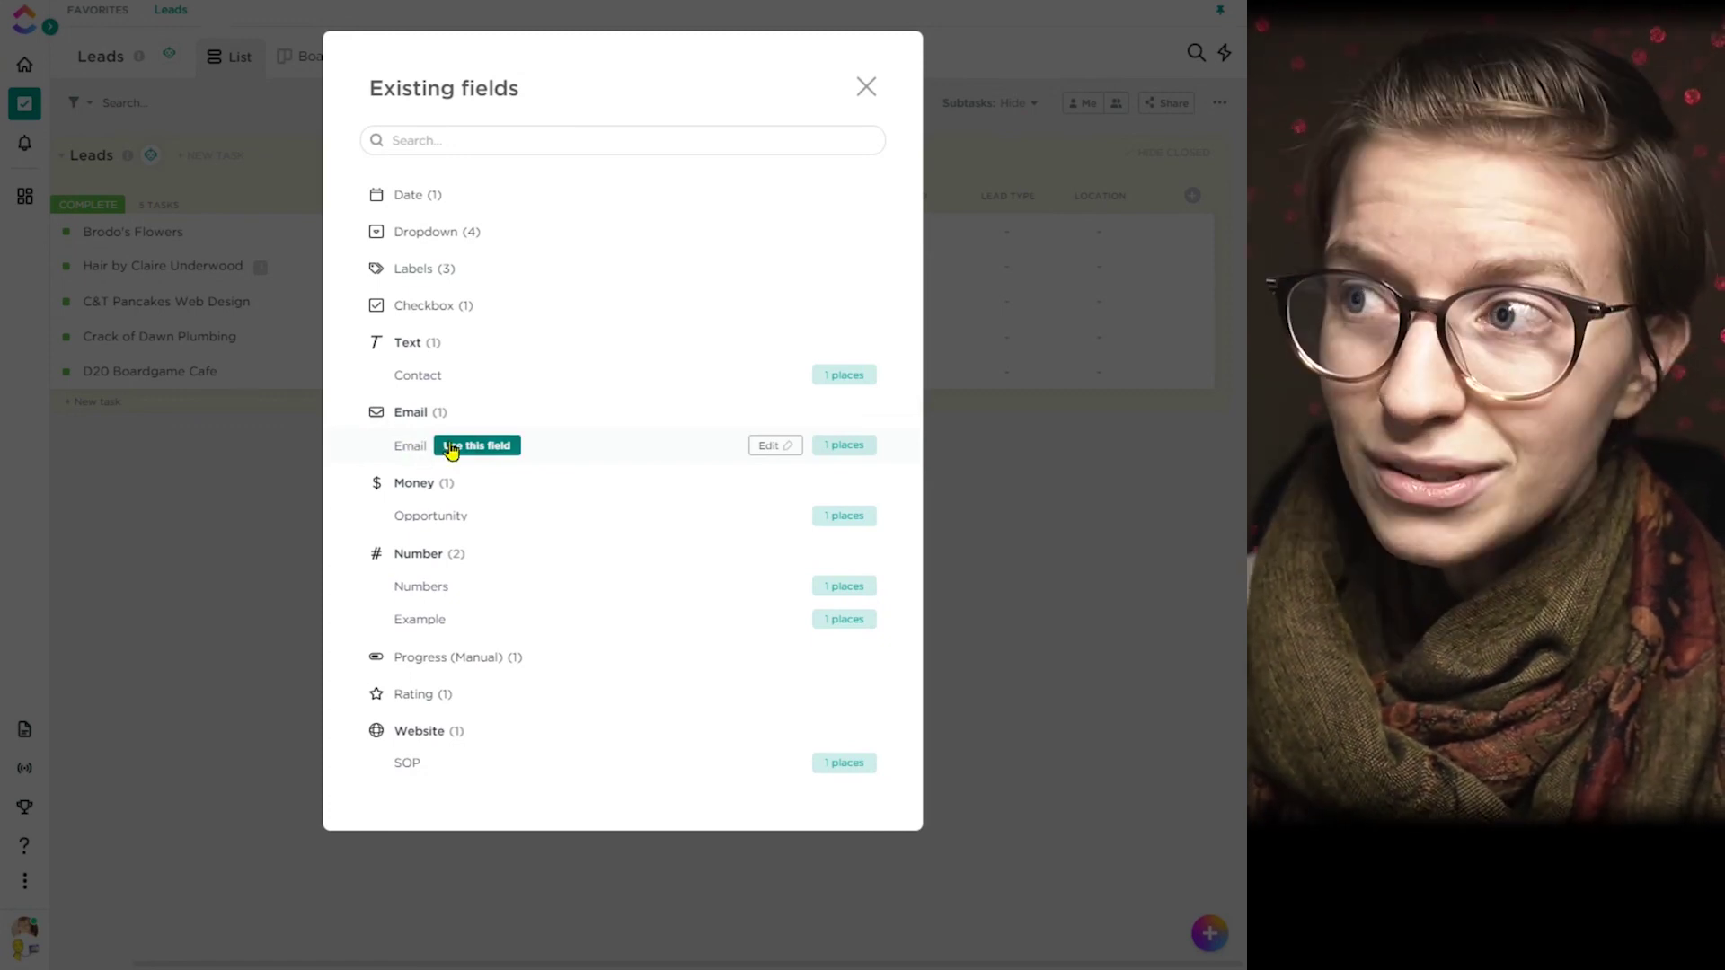
left_click(790, 446)
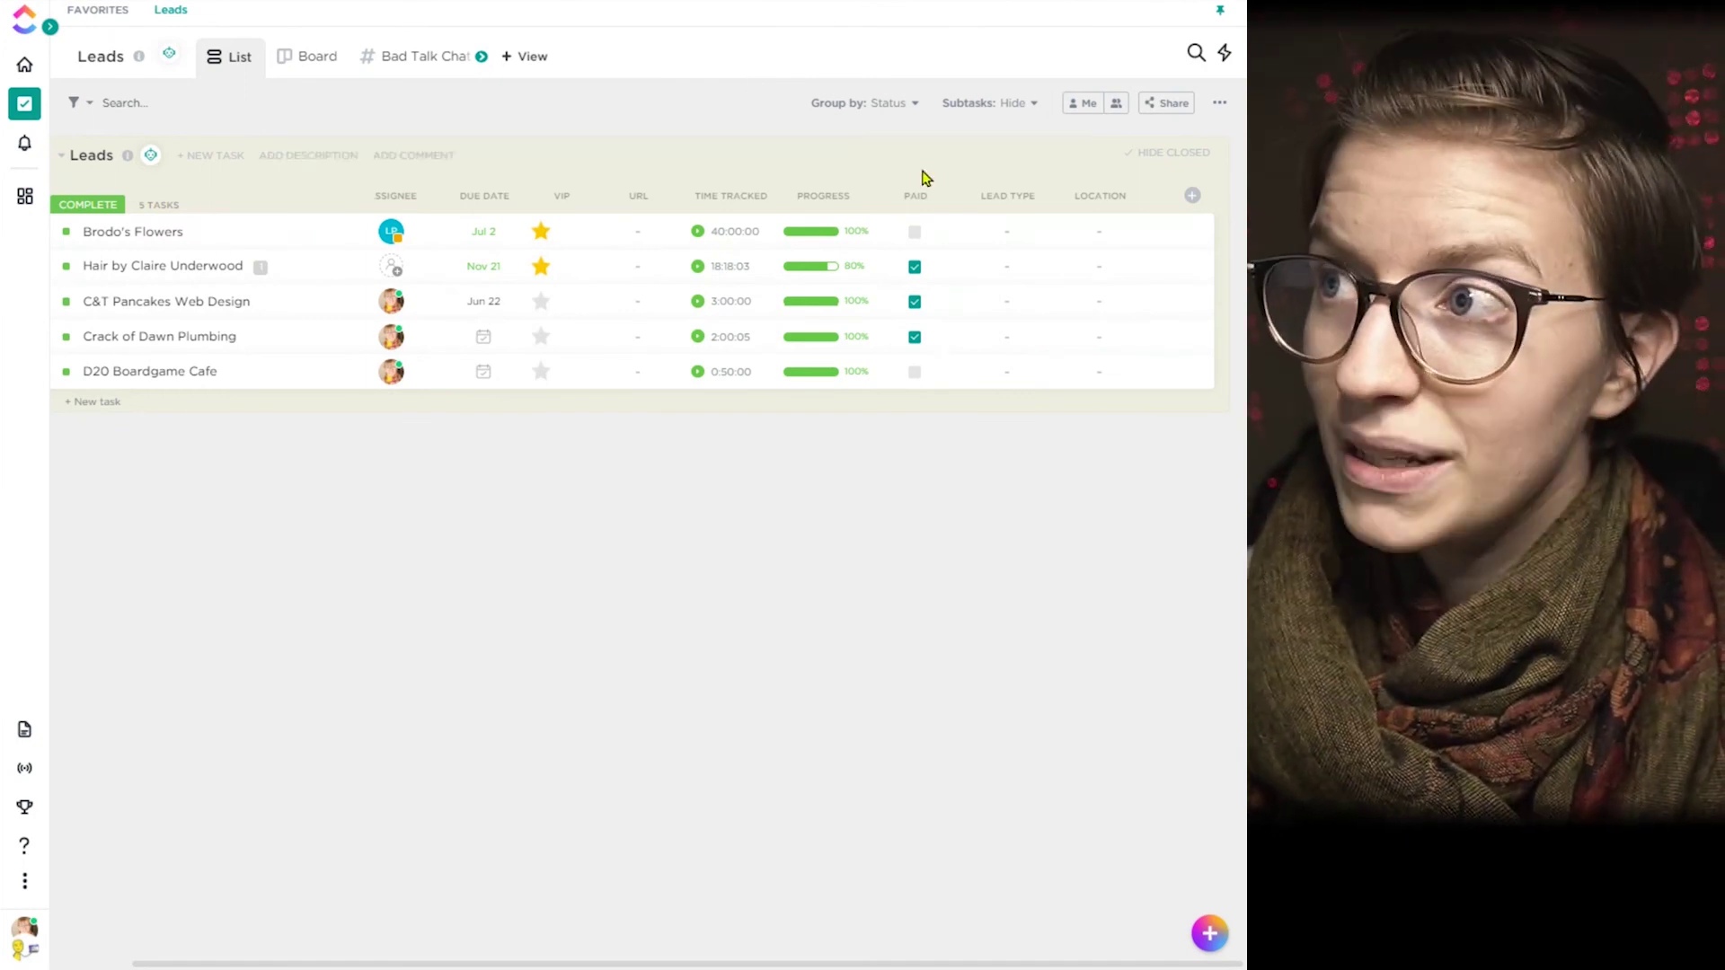
left_click(1033, 195)
Step: Choose Delete on the Lead Type field column
left_click(1051, 543)
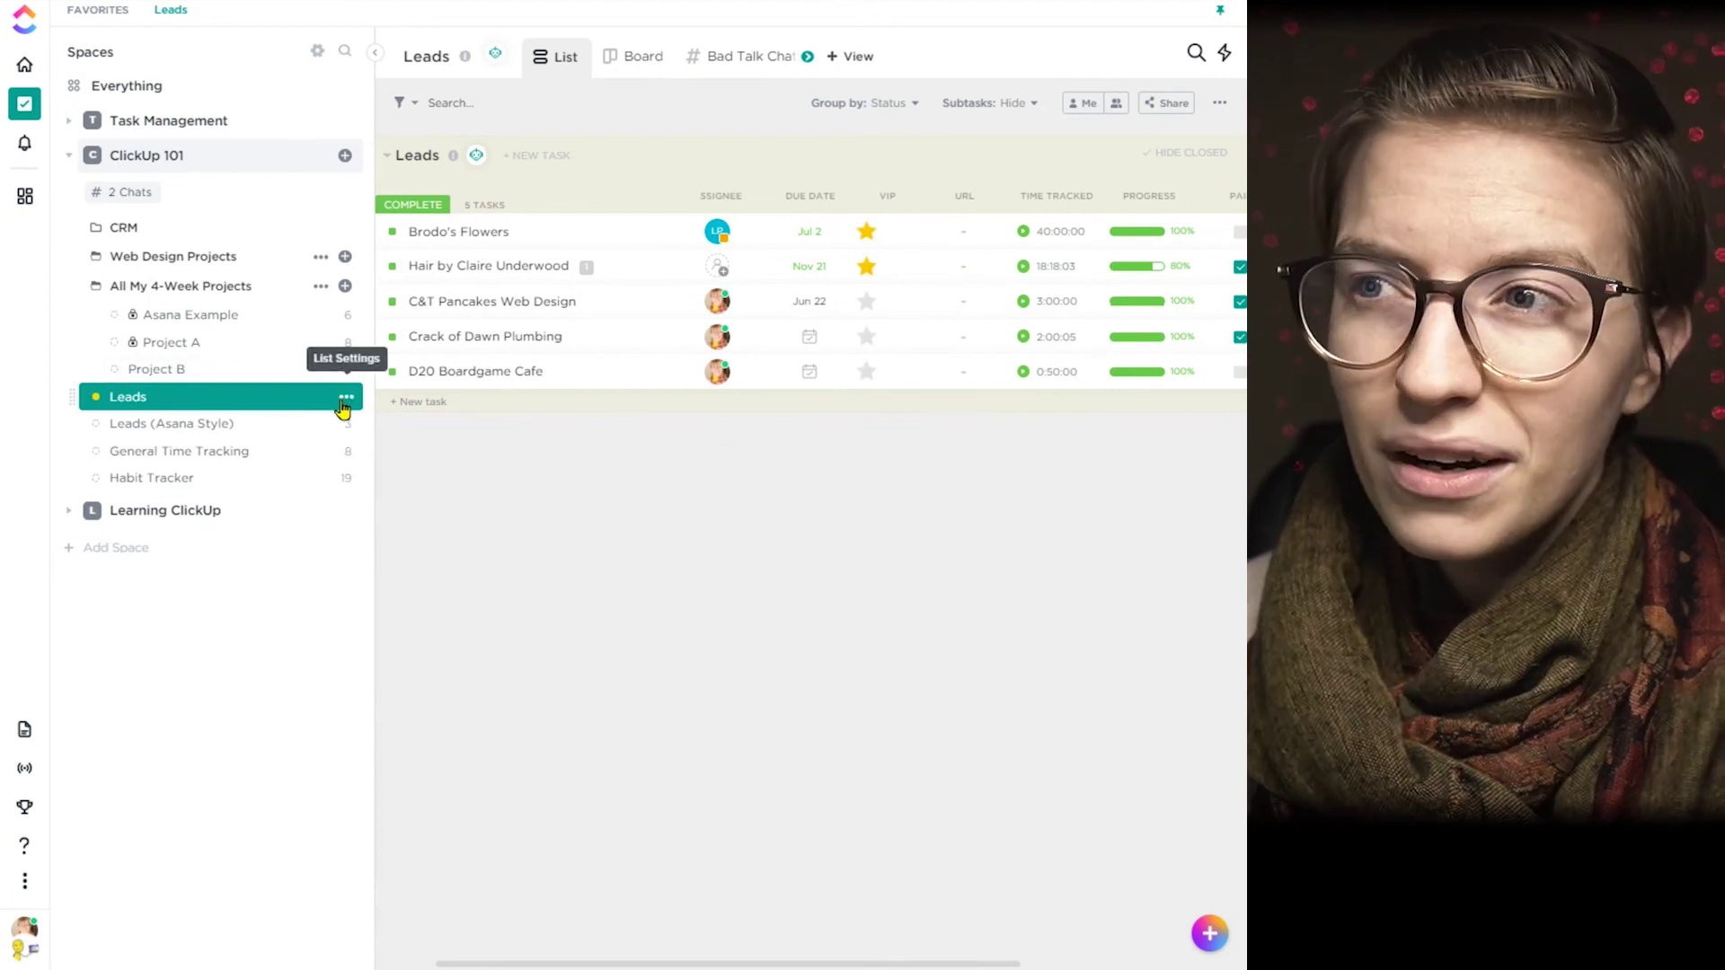
Step: Open the All My 4-Week Projects folder's custom fields and expand Dropdown, Labels and Progress (Auto)
left_click(321, 286)
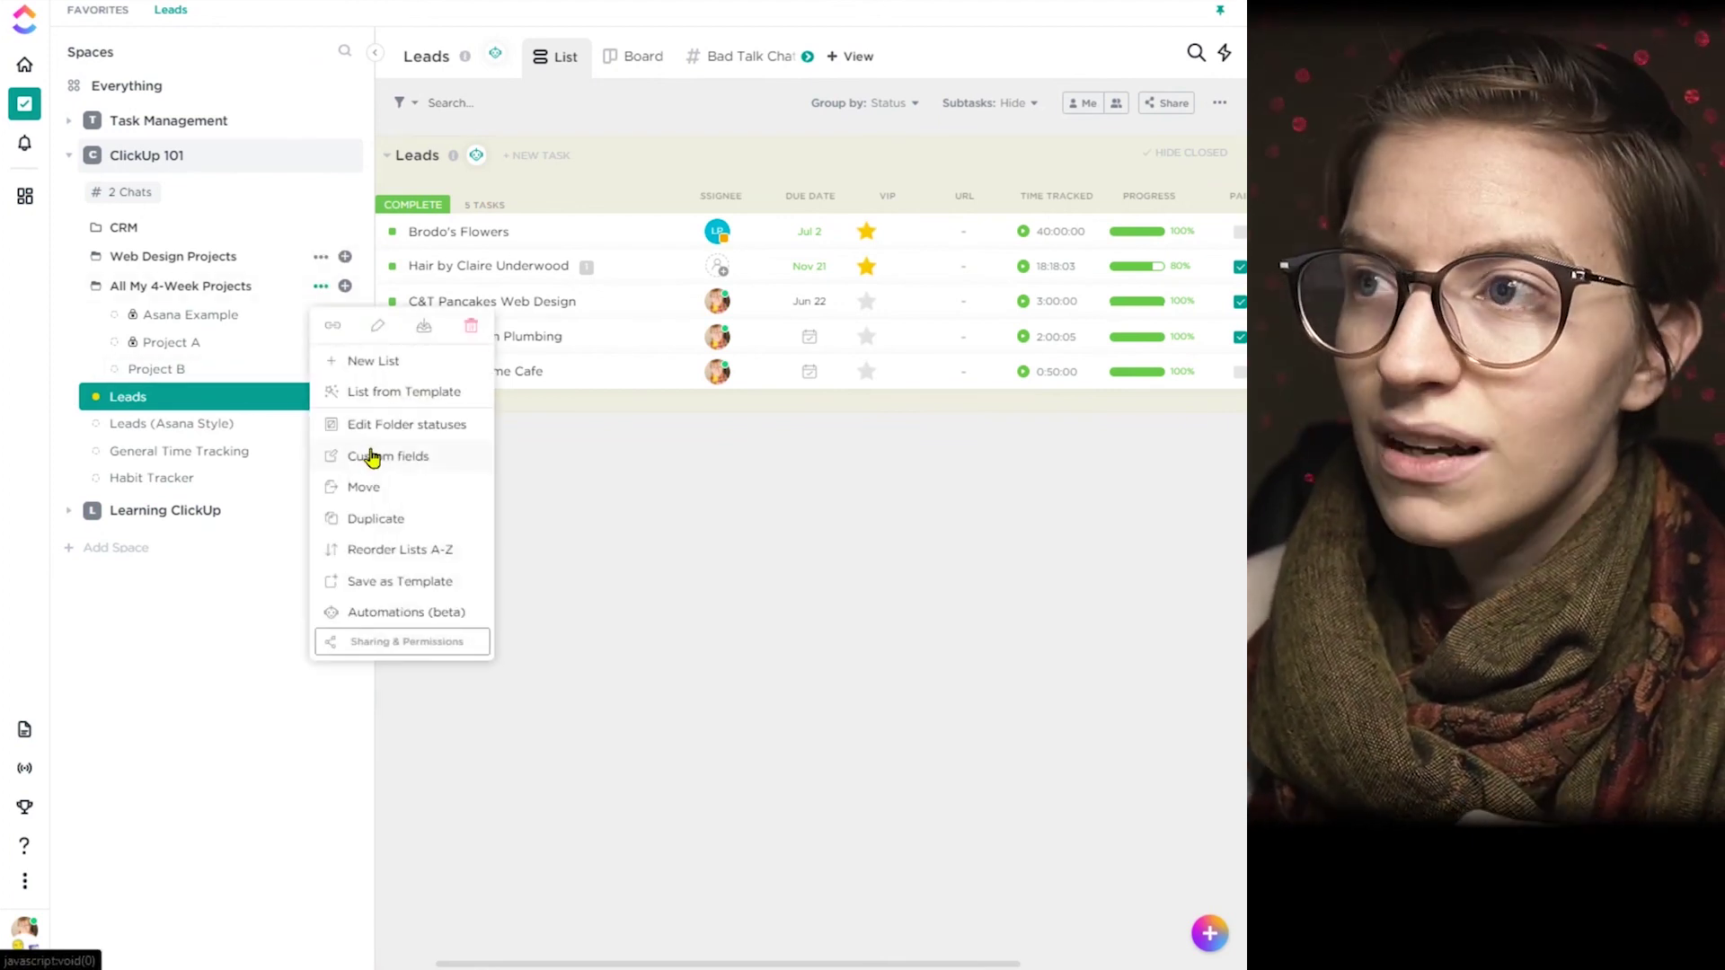
left_click(372, 457)
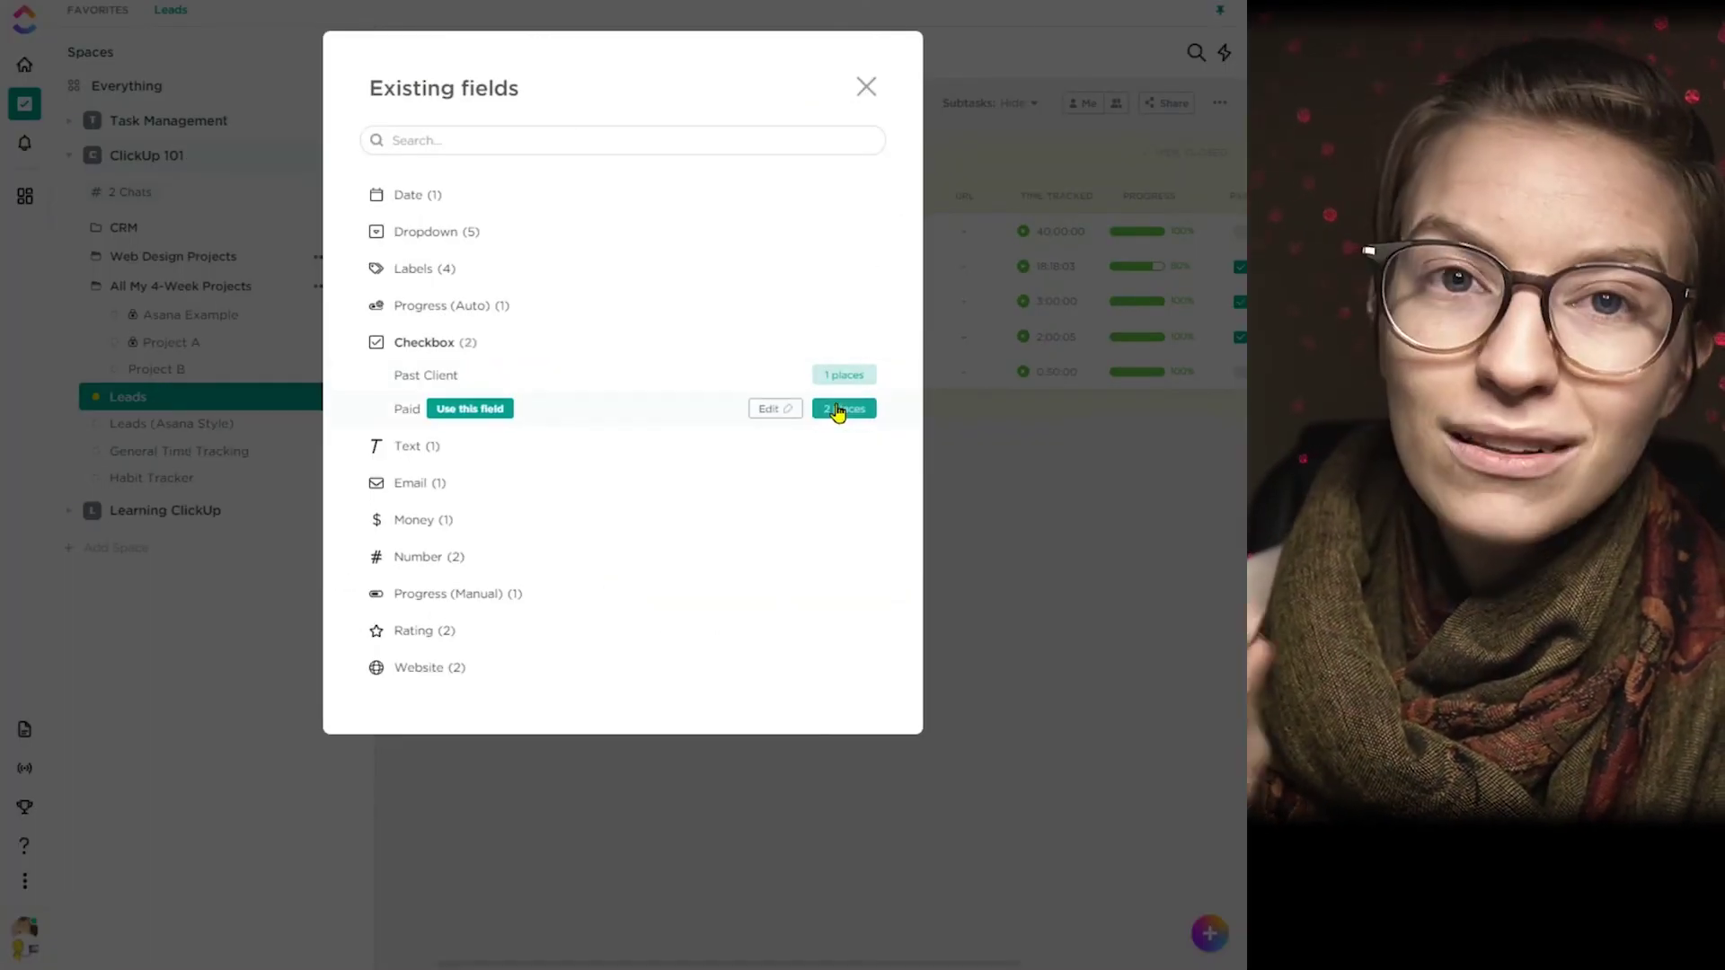
left_click(376, 236)
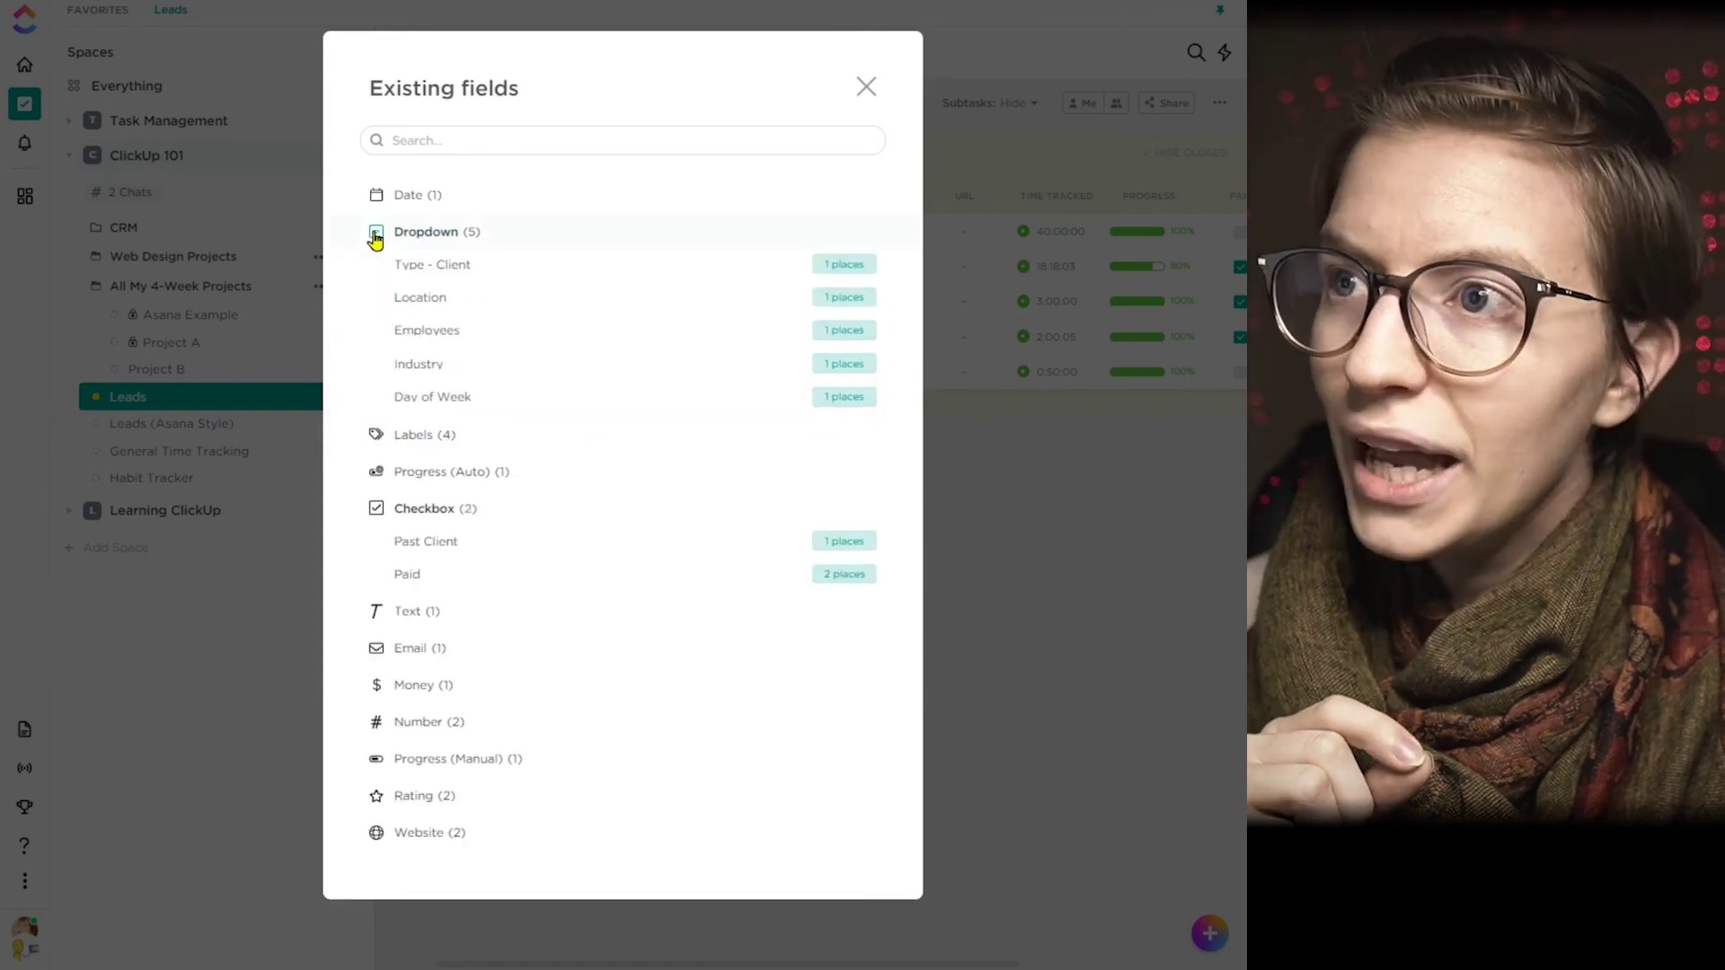
left_click(376, 435)
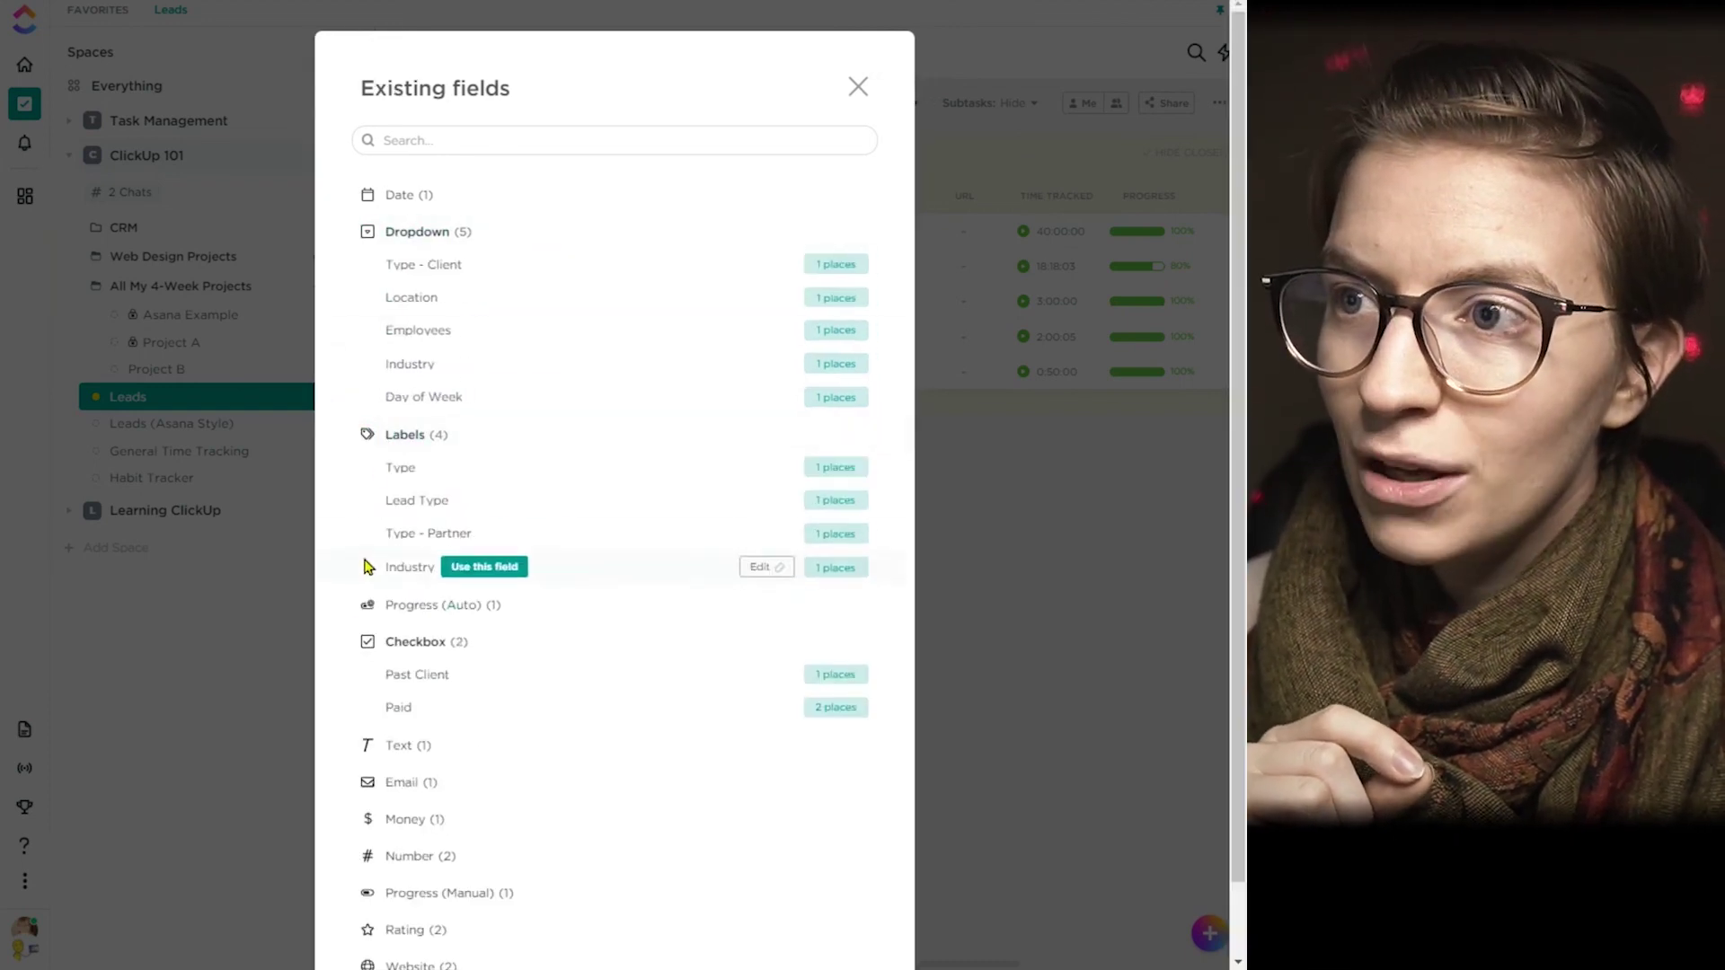
left_click(363, 611)
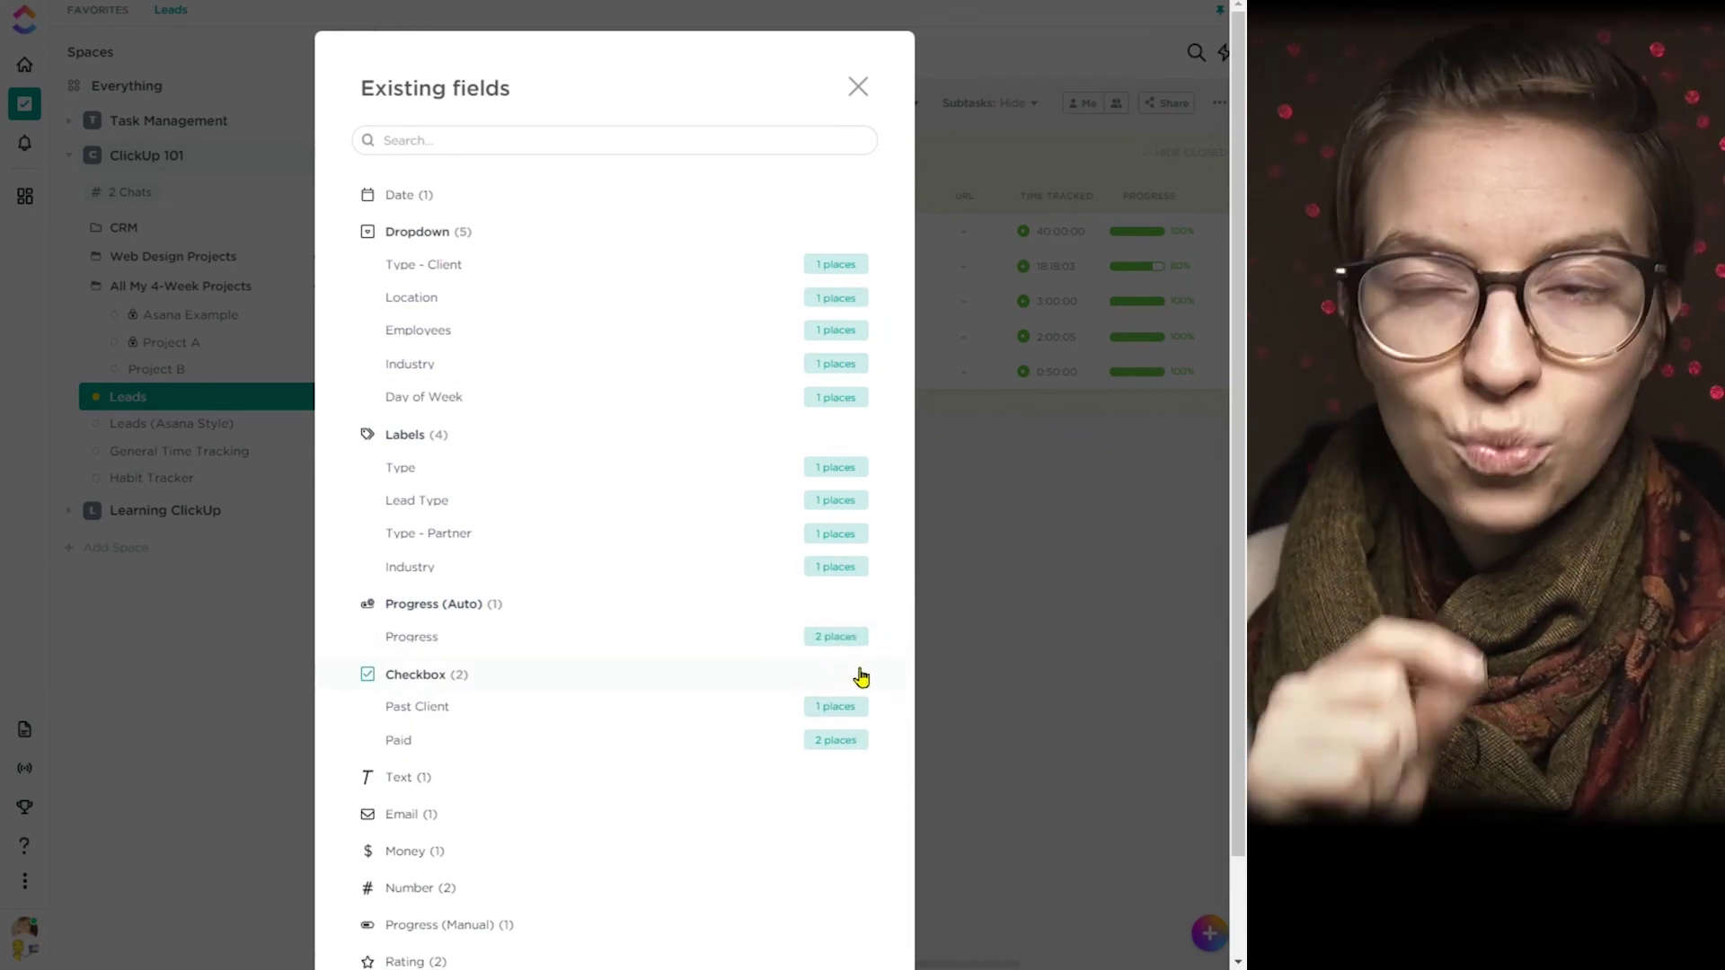
scroll(399, 210, "down", 3)
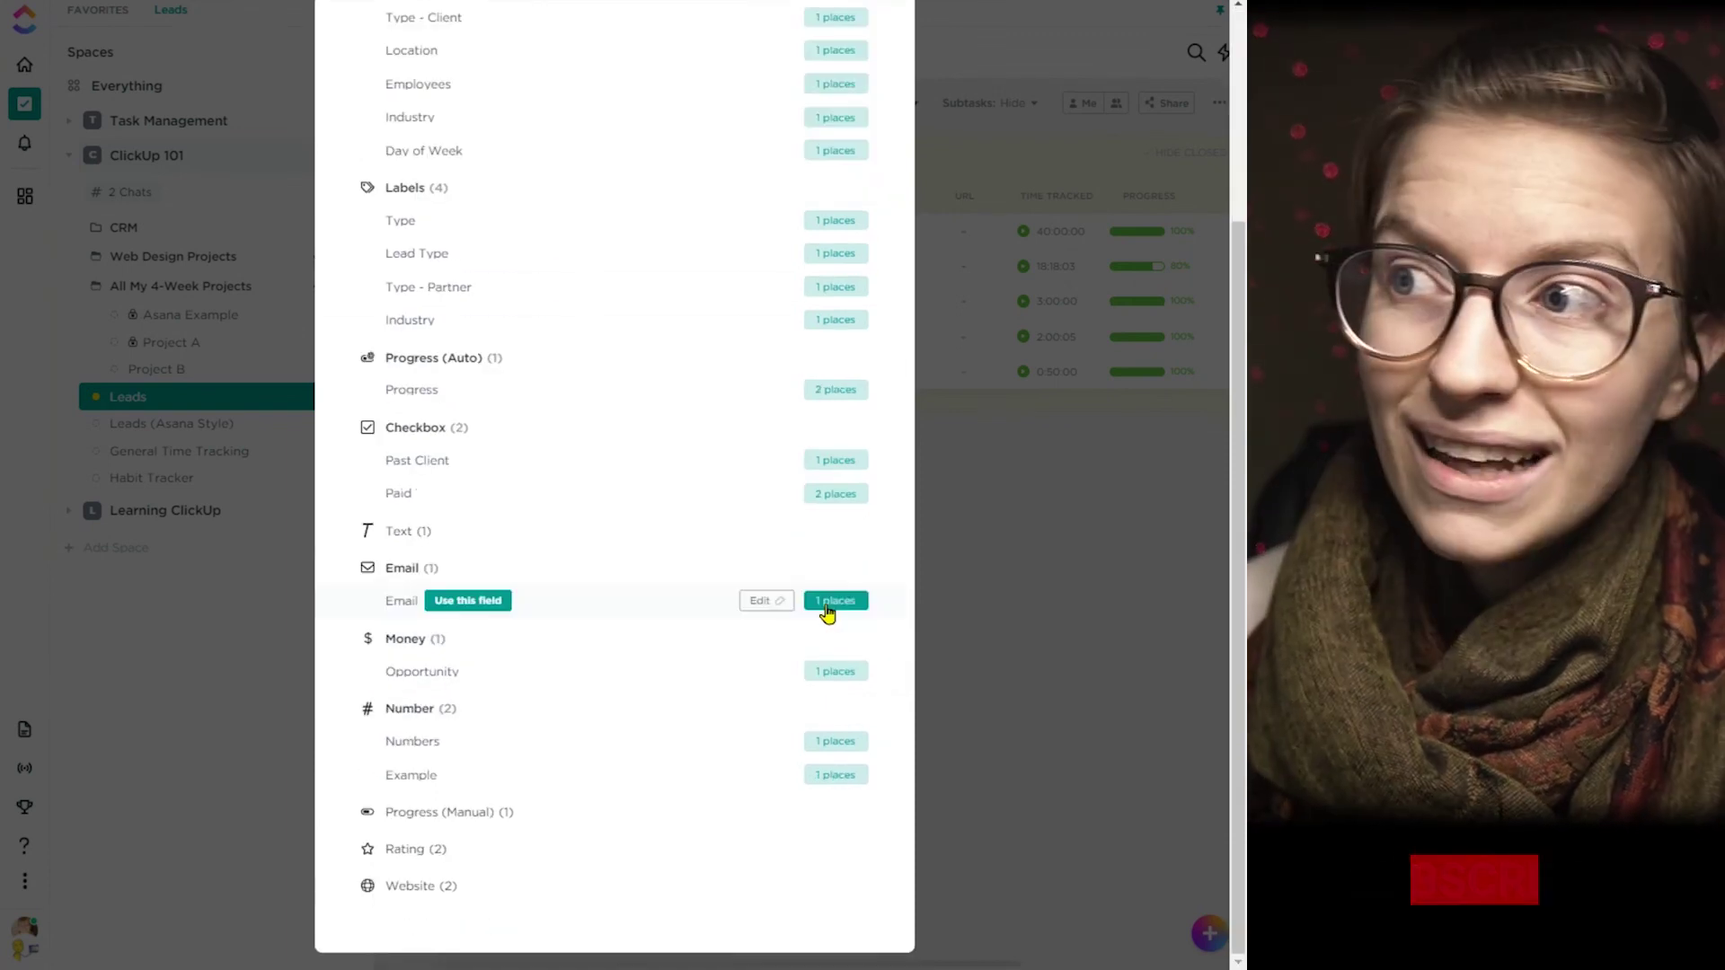
Step: Remove the Paid field from both Leads (Asana Style) and Leads, then close the overview
left_click(844, 497)
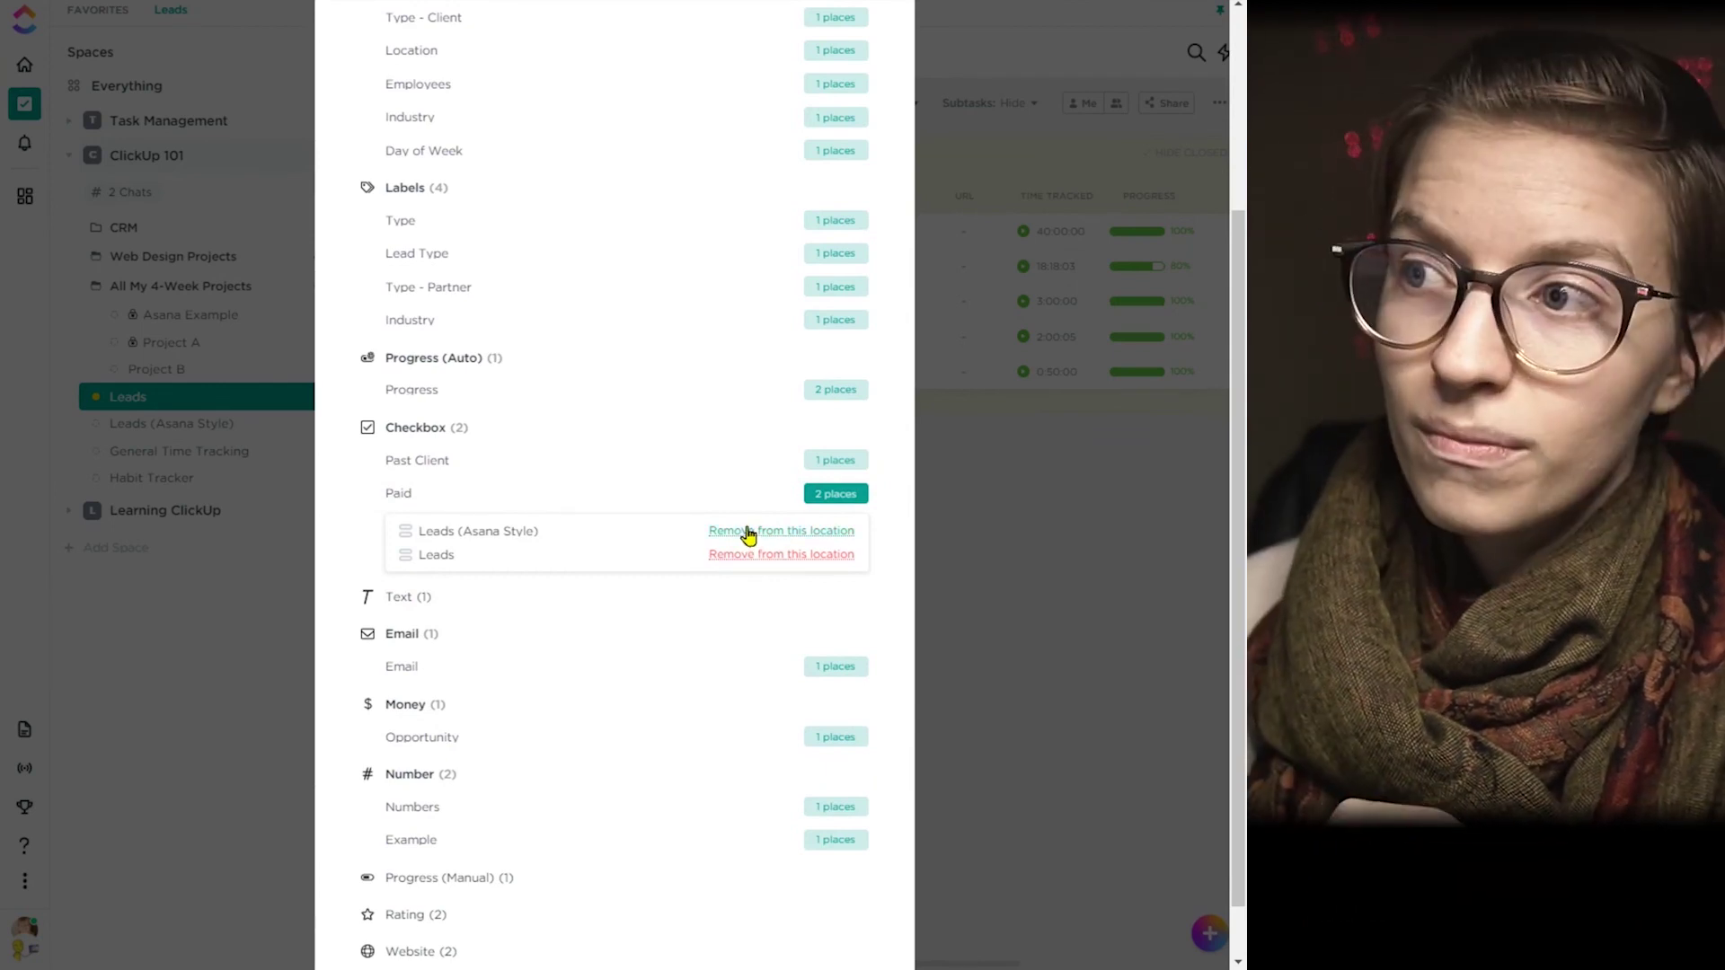
left_click(749, 532)
left_click(751, 499)
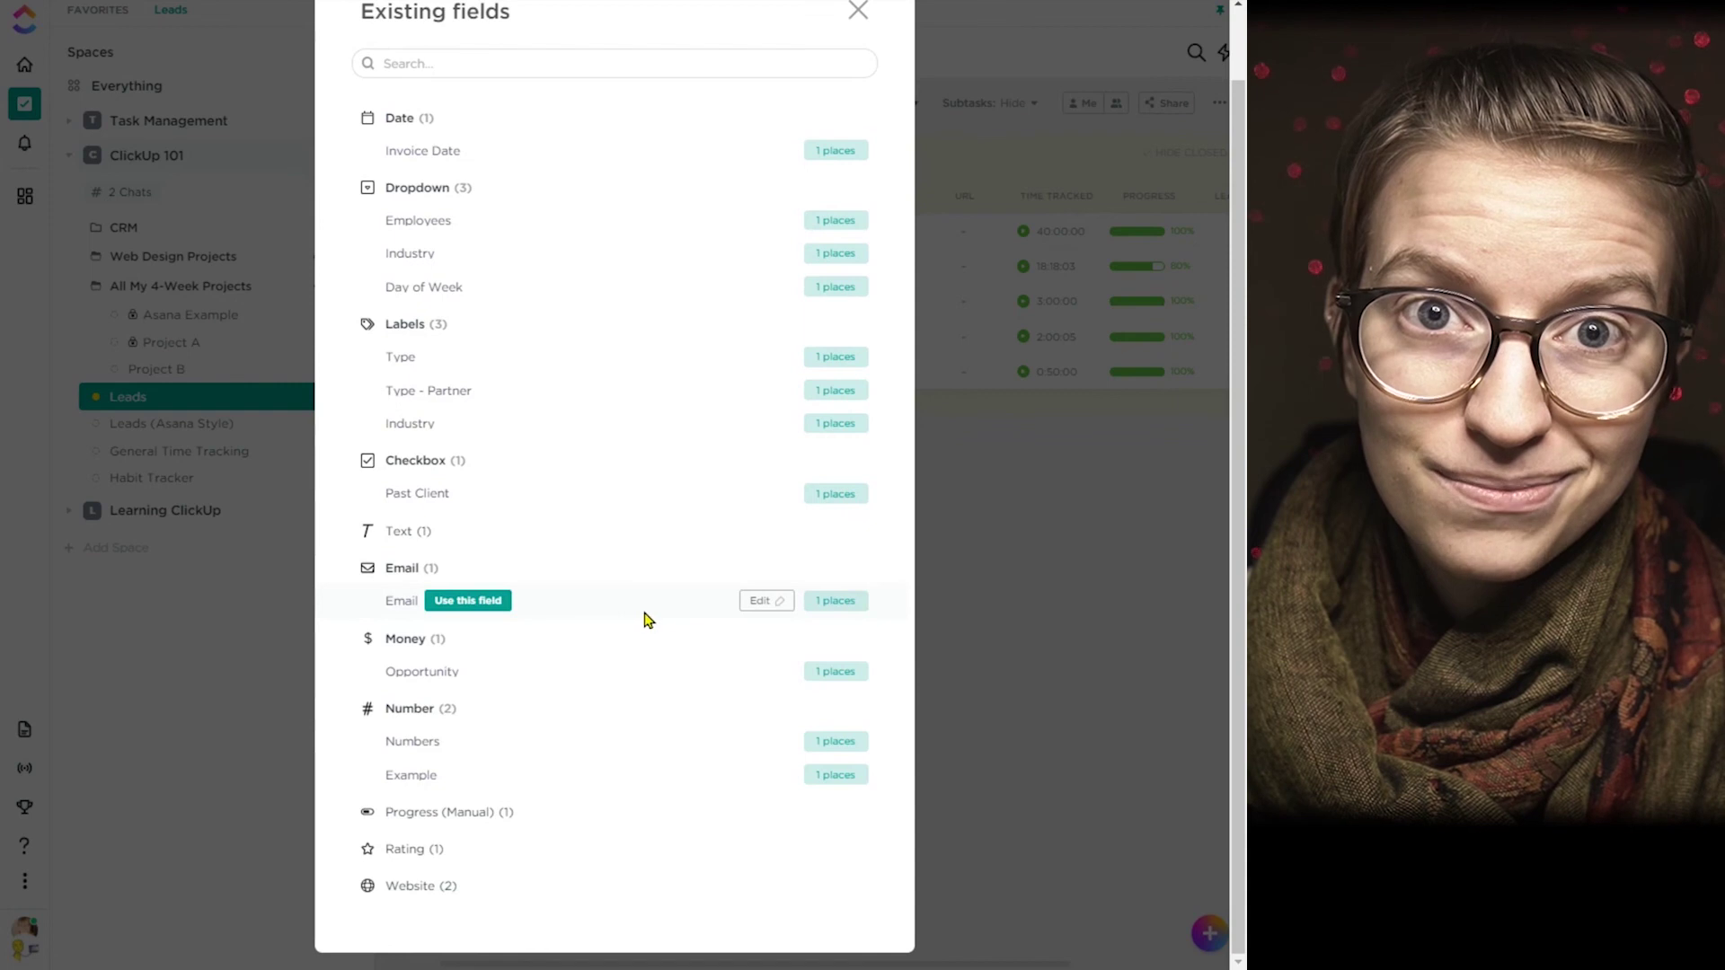
left_click(1008, 77)
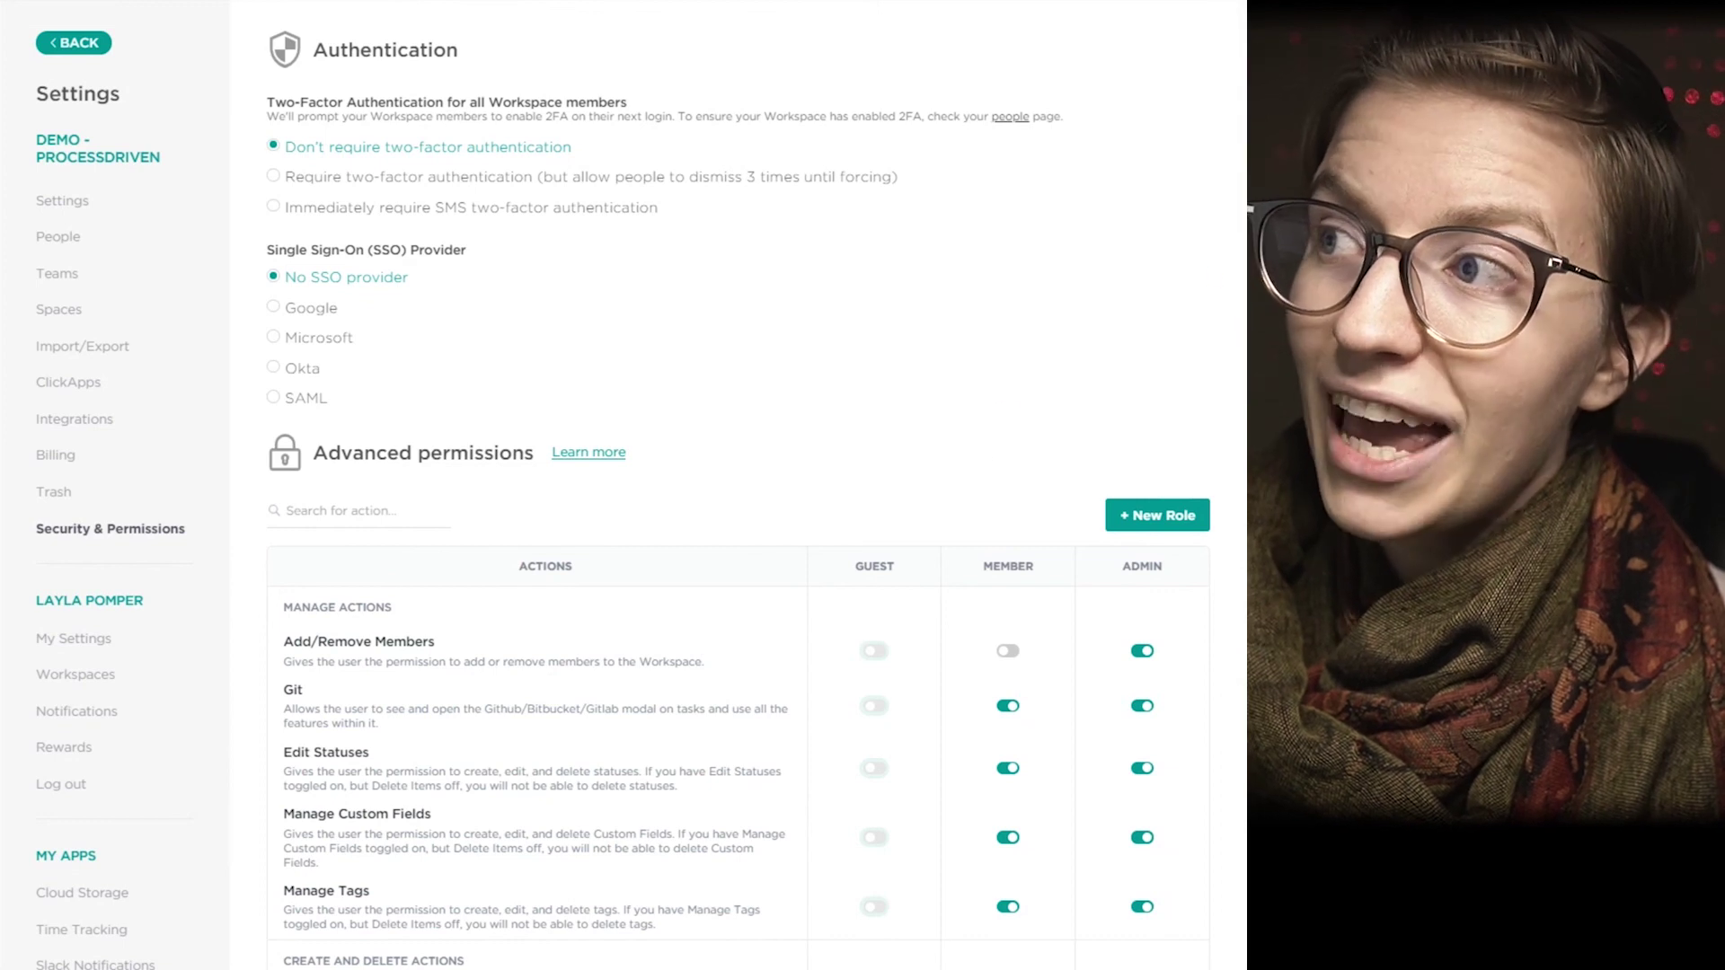
Step: Switch the Custom Fields ClickApp to manual sorting and return to the D20 Boardgame Cafe task
left_click_drag(1239, 268, 1238, 442)
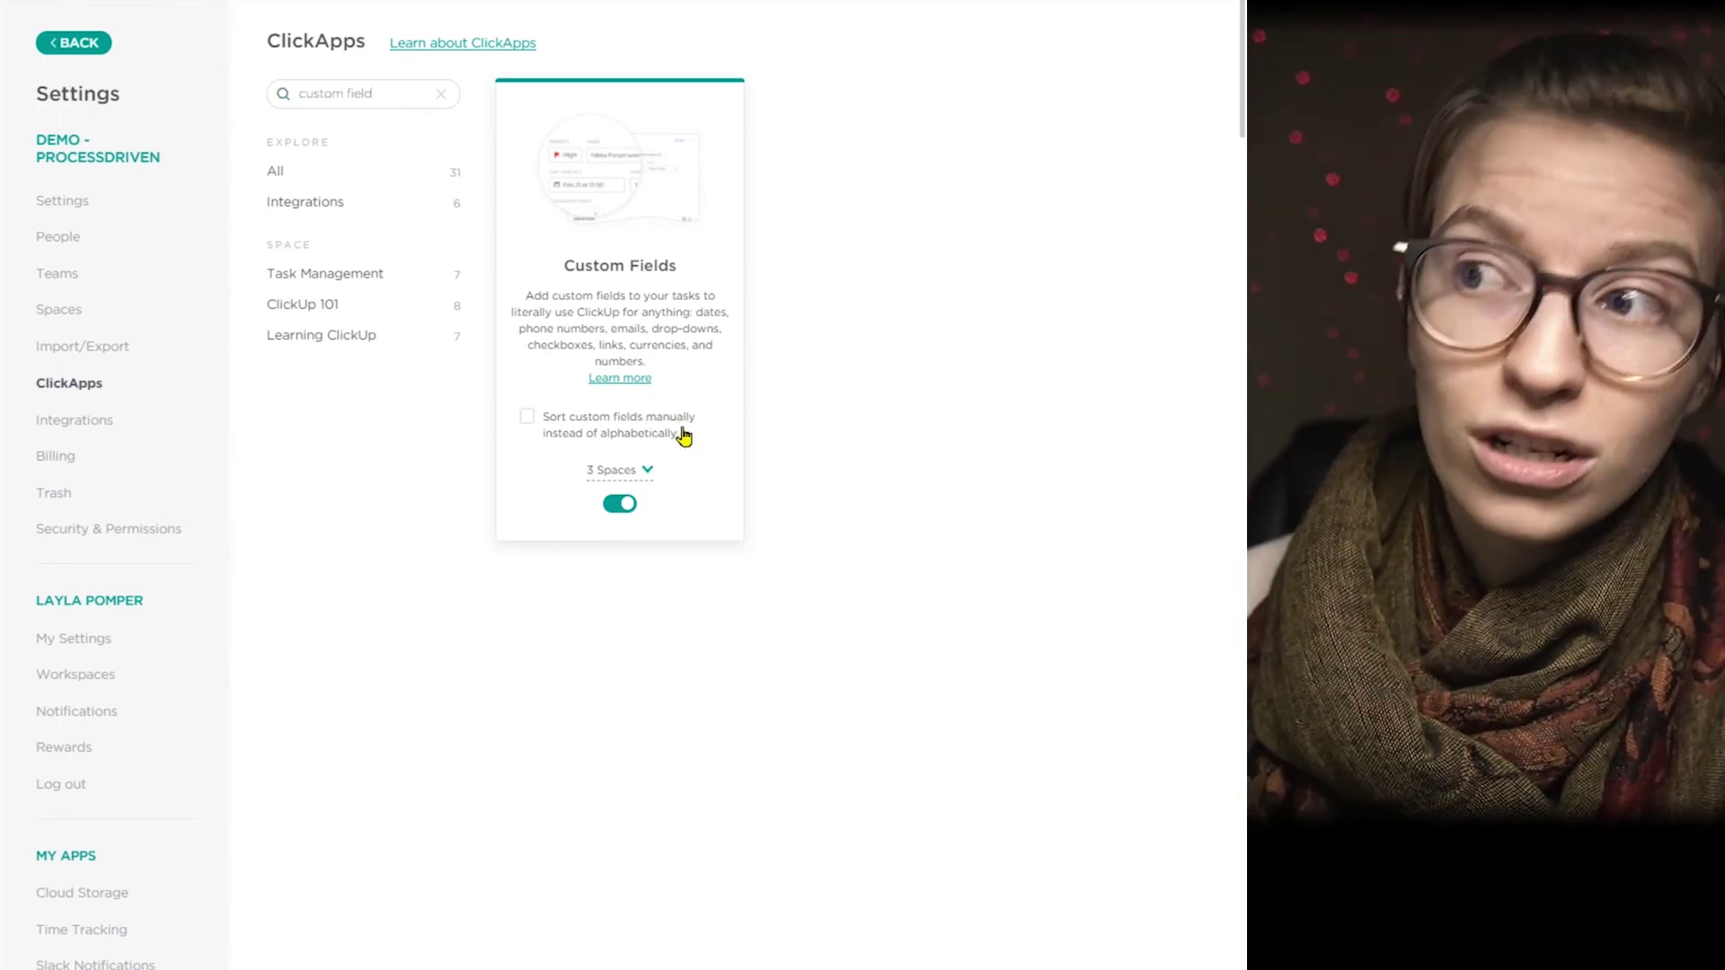
left_click(551, 437)
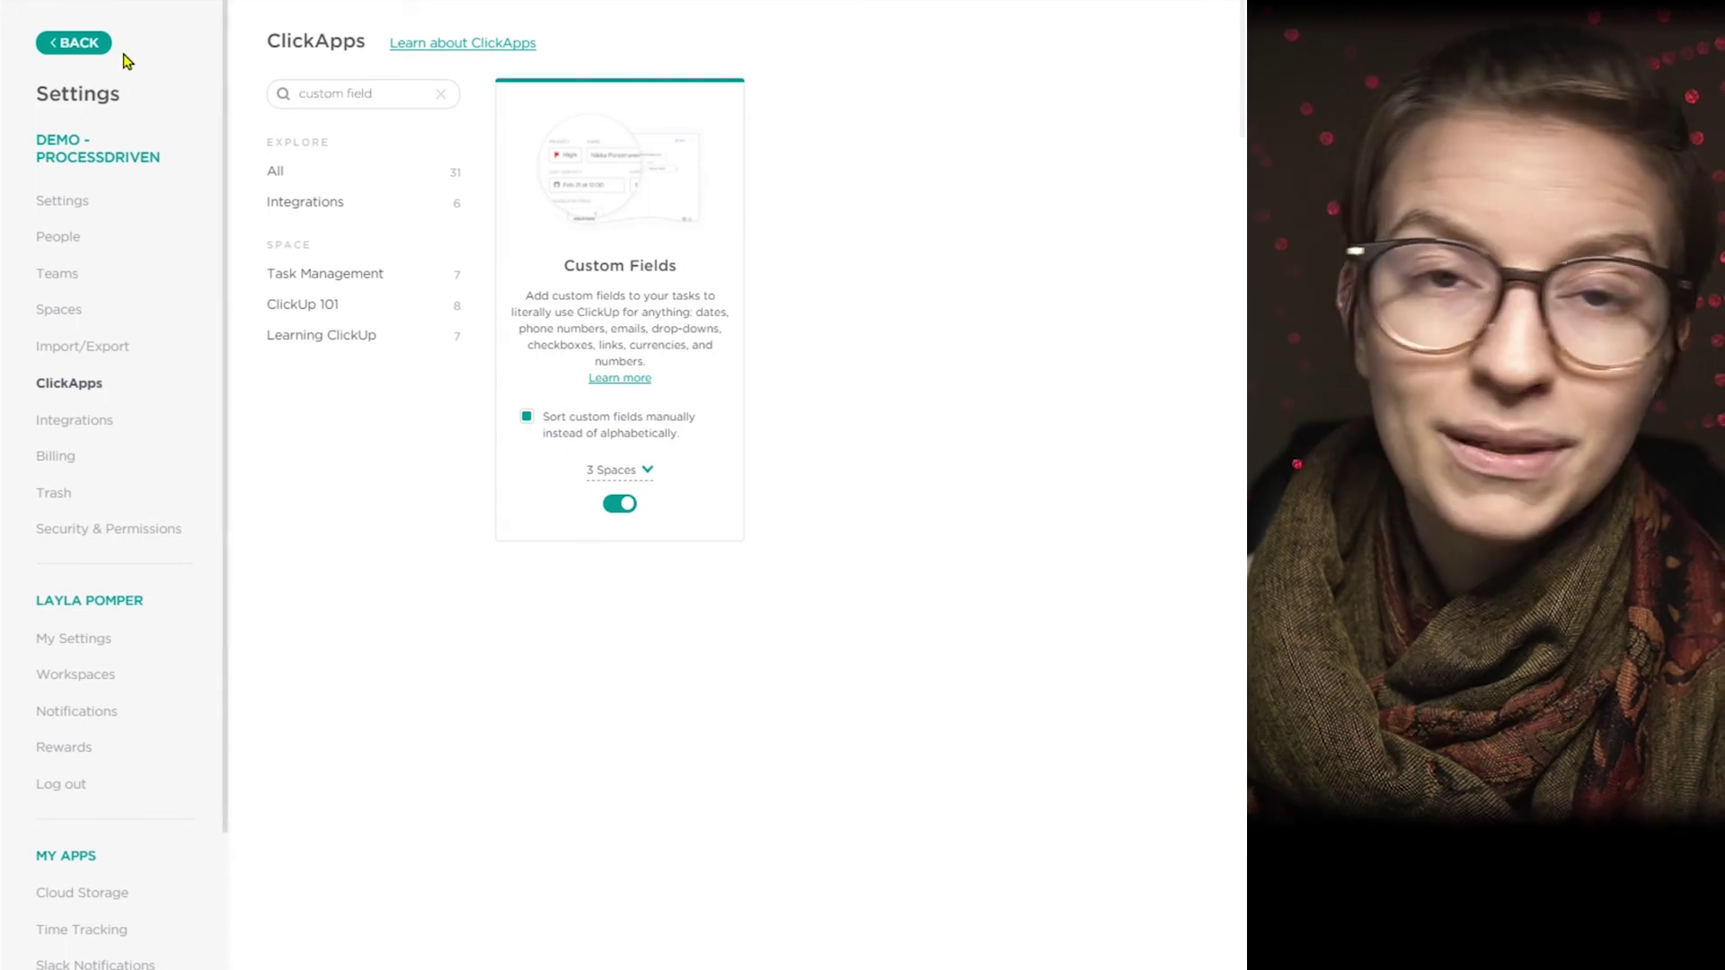
left_click(83, 48)
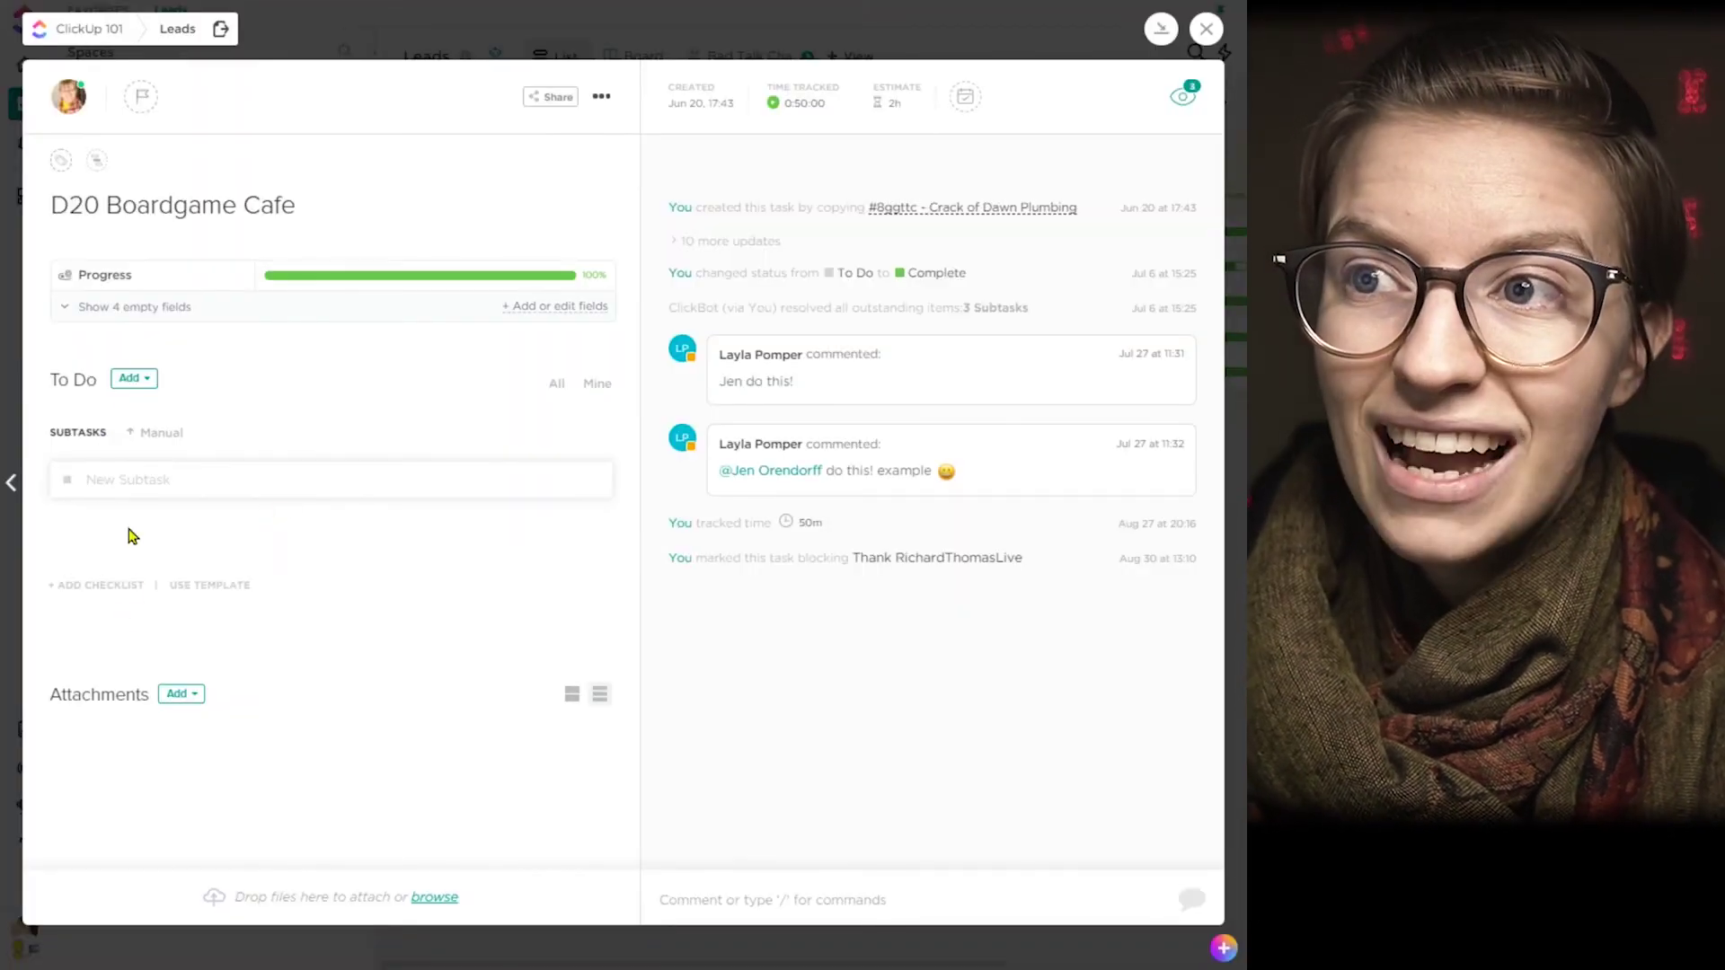
Step: Move VIP to second place under URL in the Leads custom field order
left_click(173, 427)
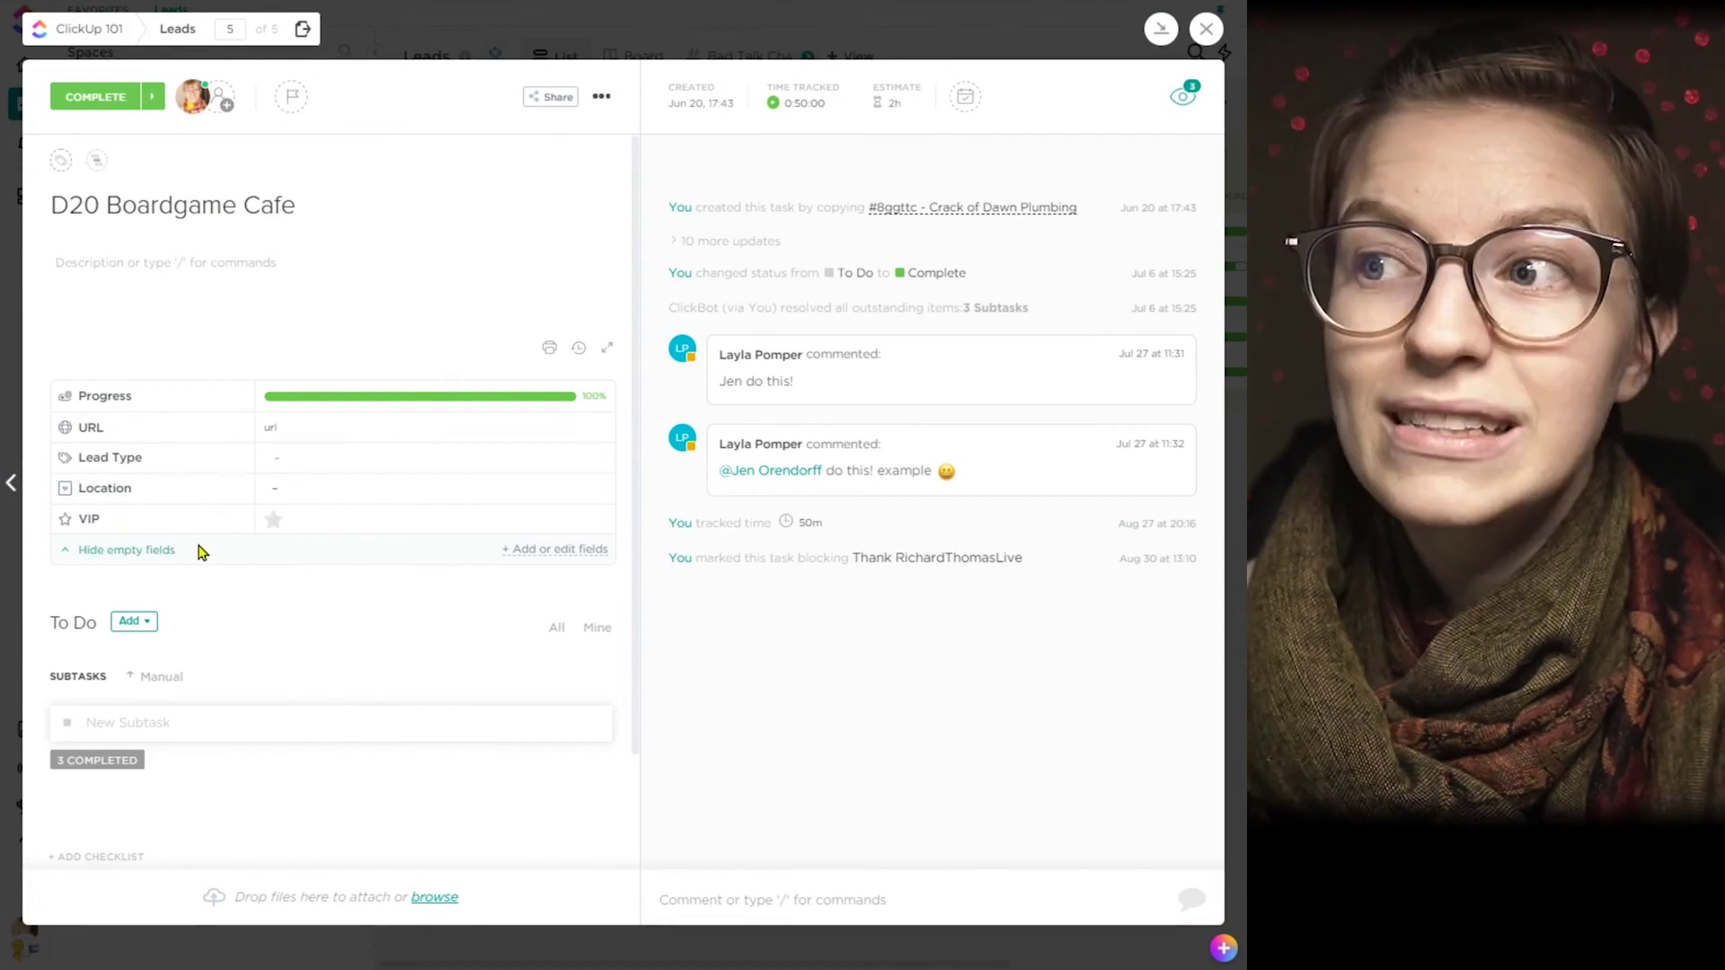
left_click(557, 550)
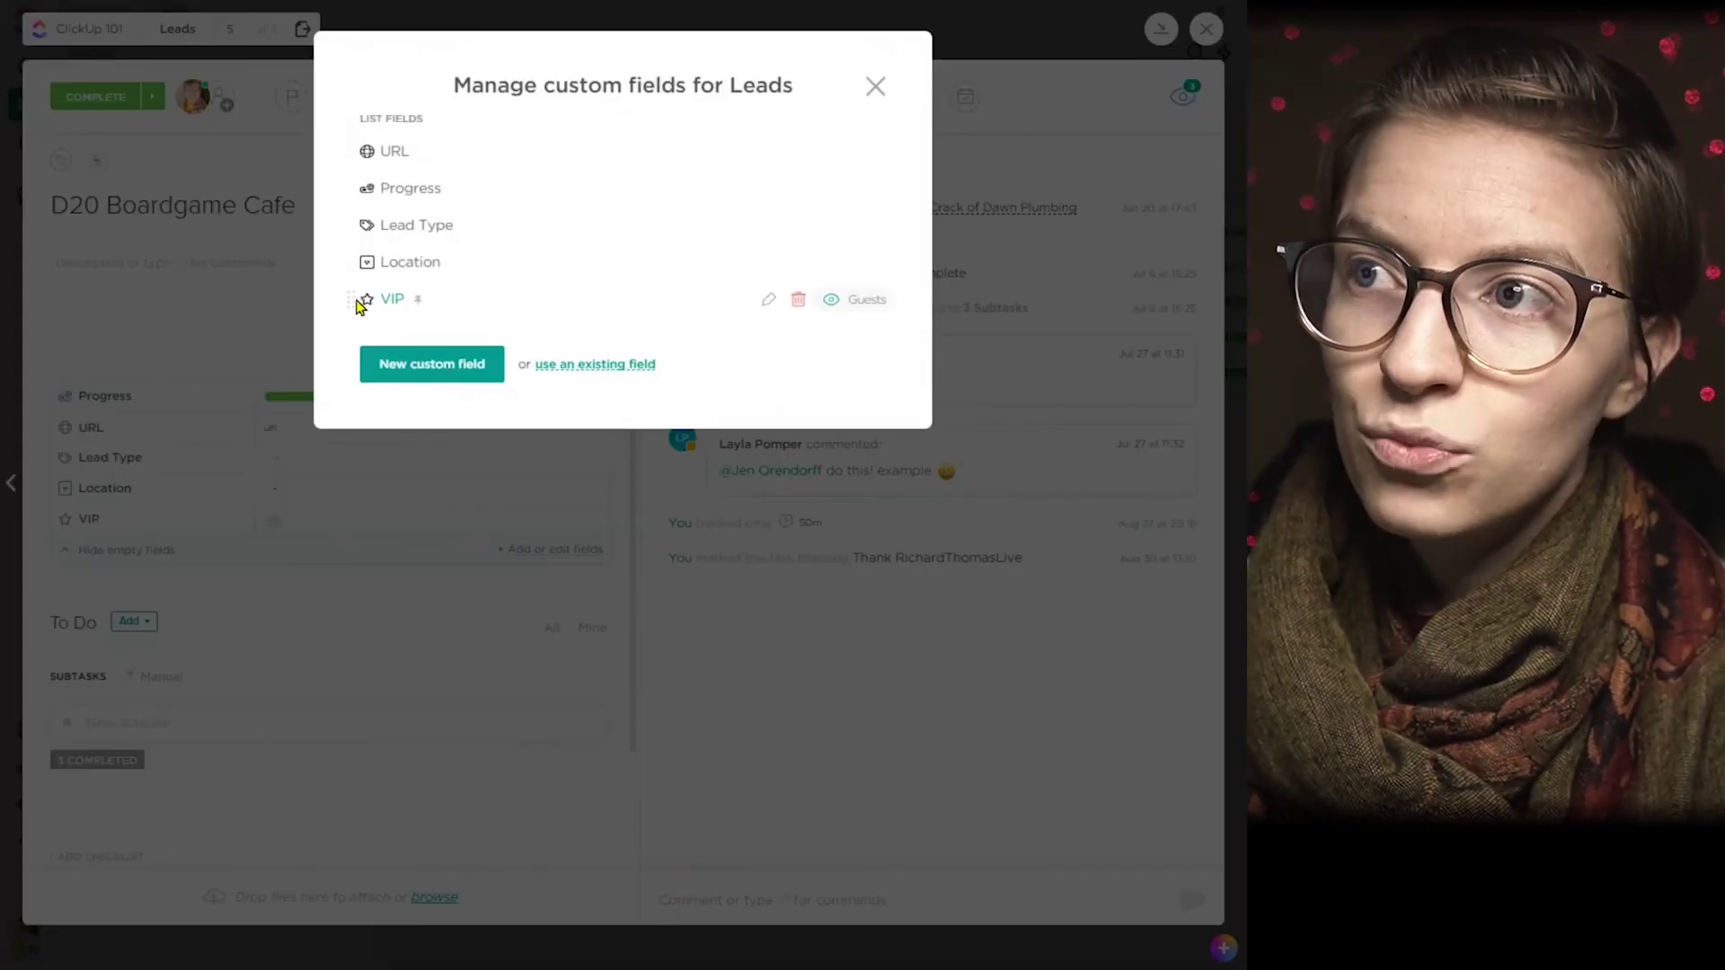
left_click_drag(353, 295, 355, 191)
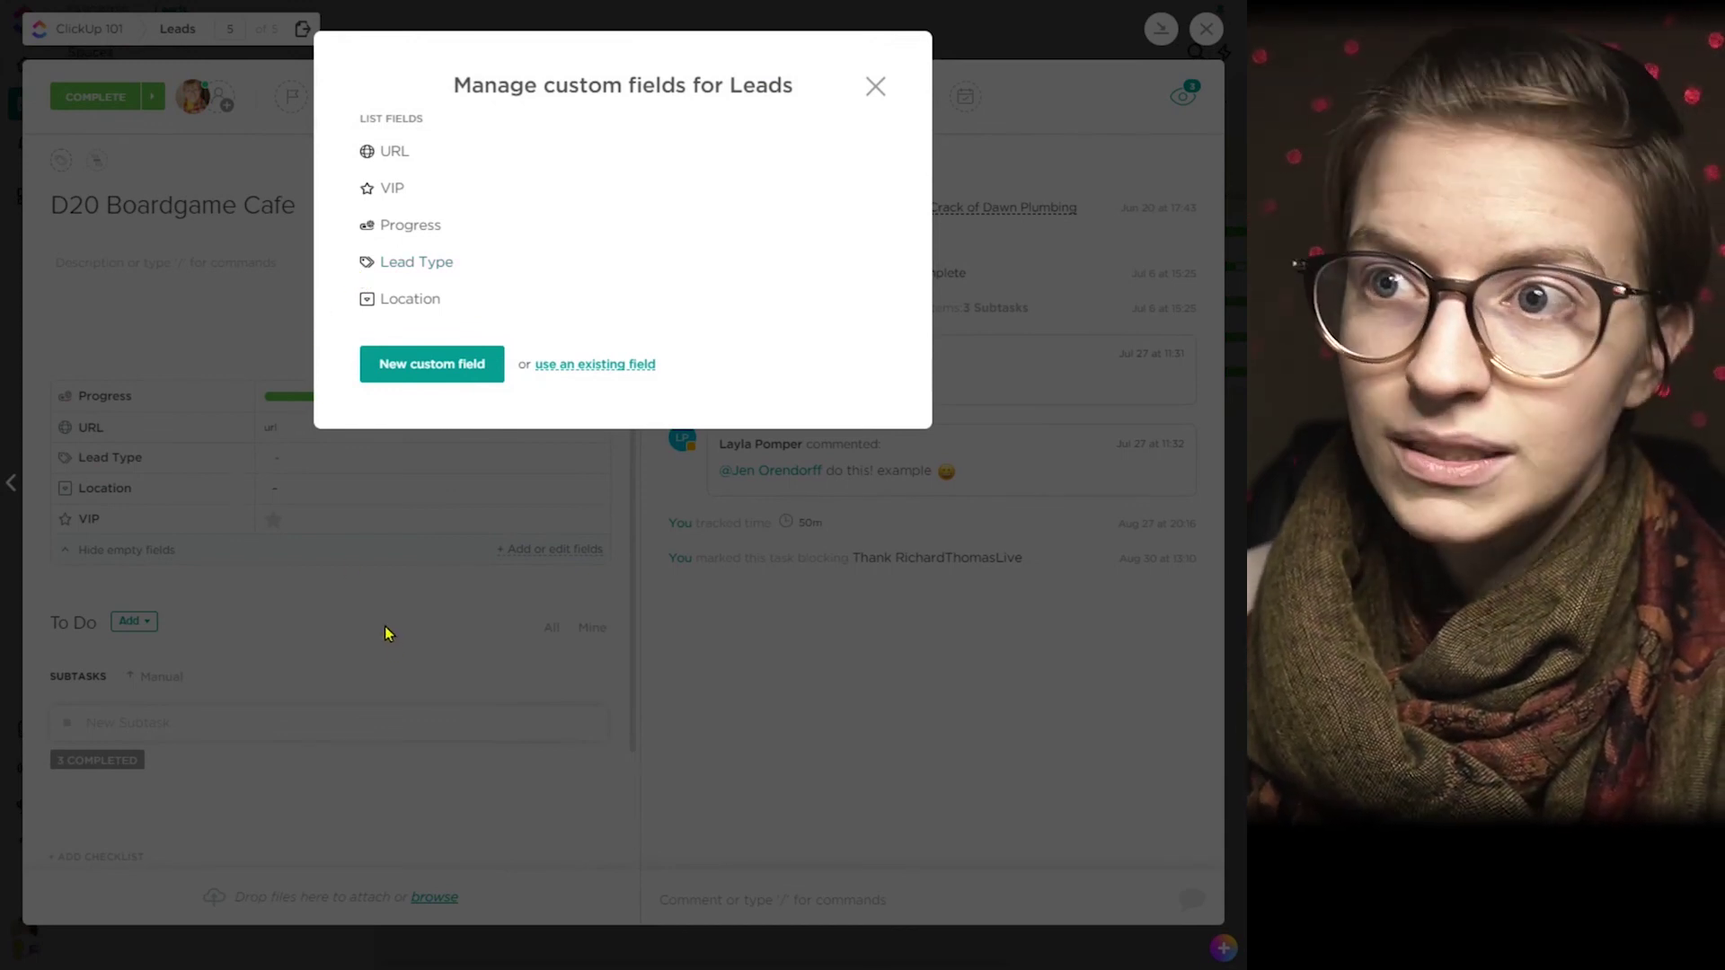
left_click(385, 632)
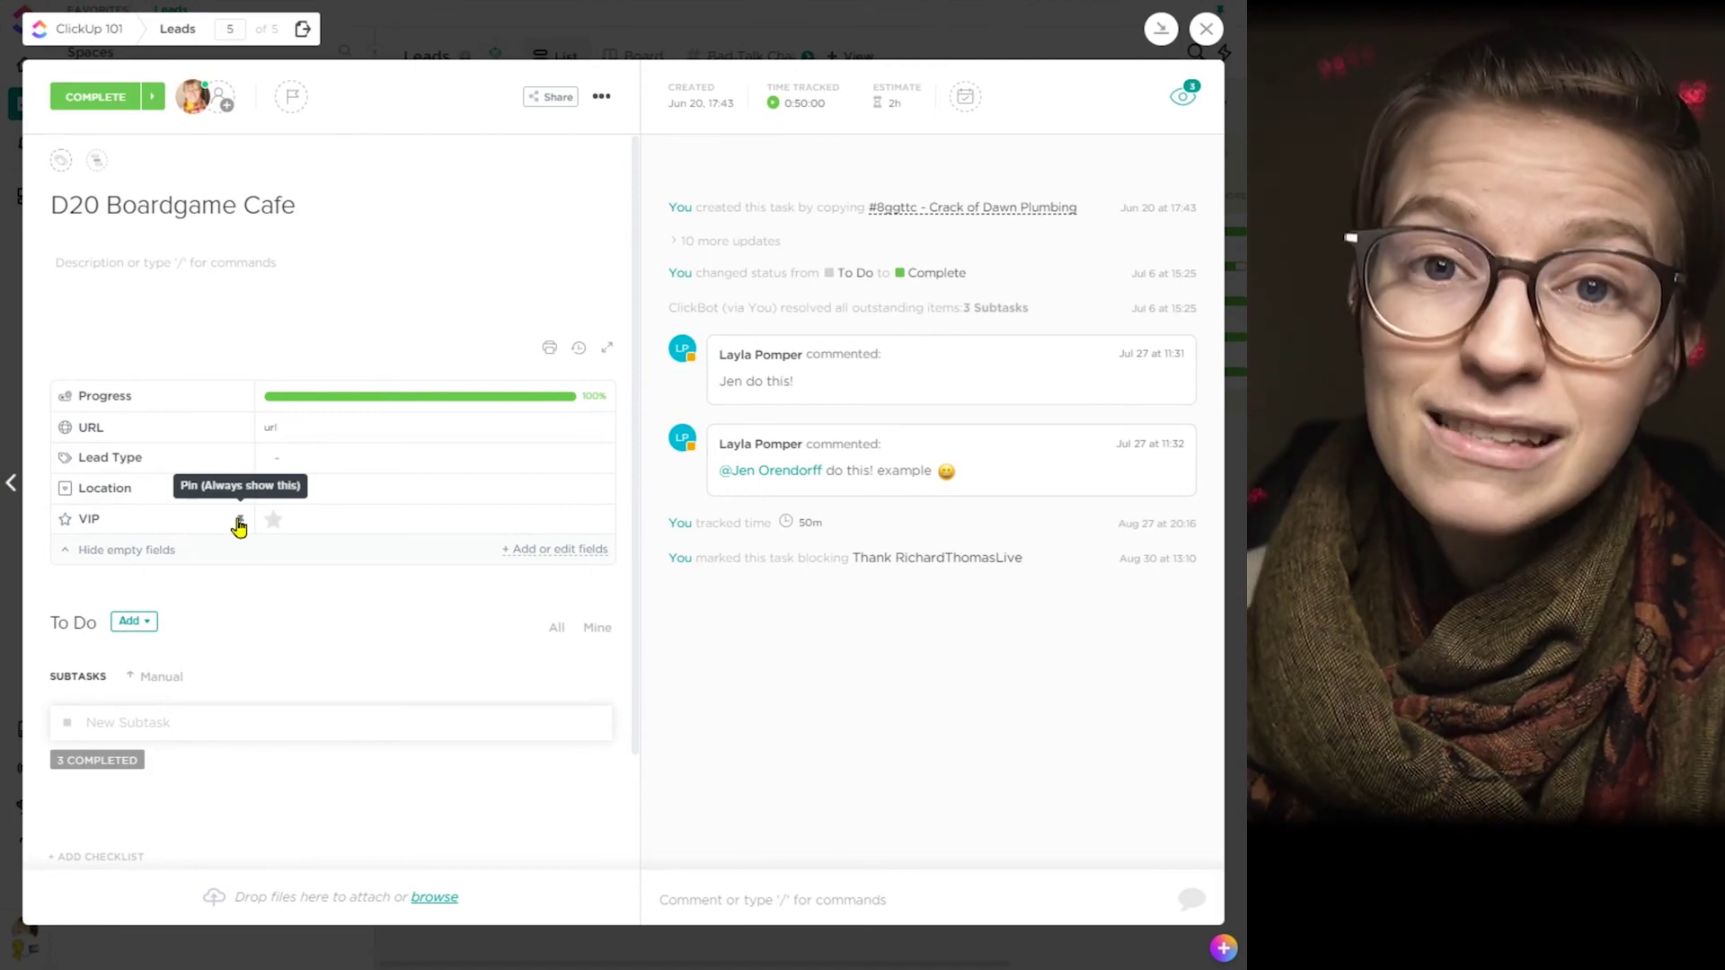
Step: Pin VIP on the task and hide the remaining empty fields
left_click(142, 550)
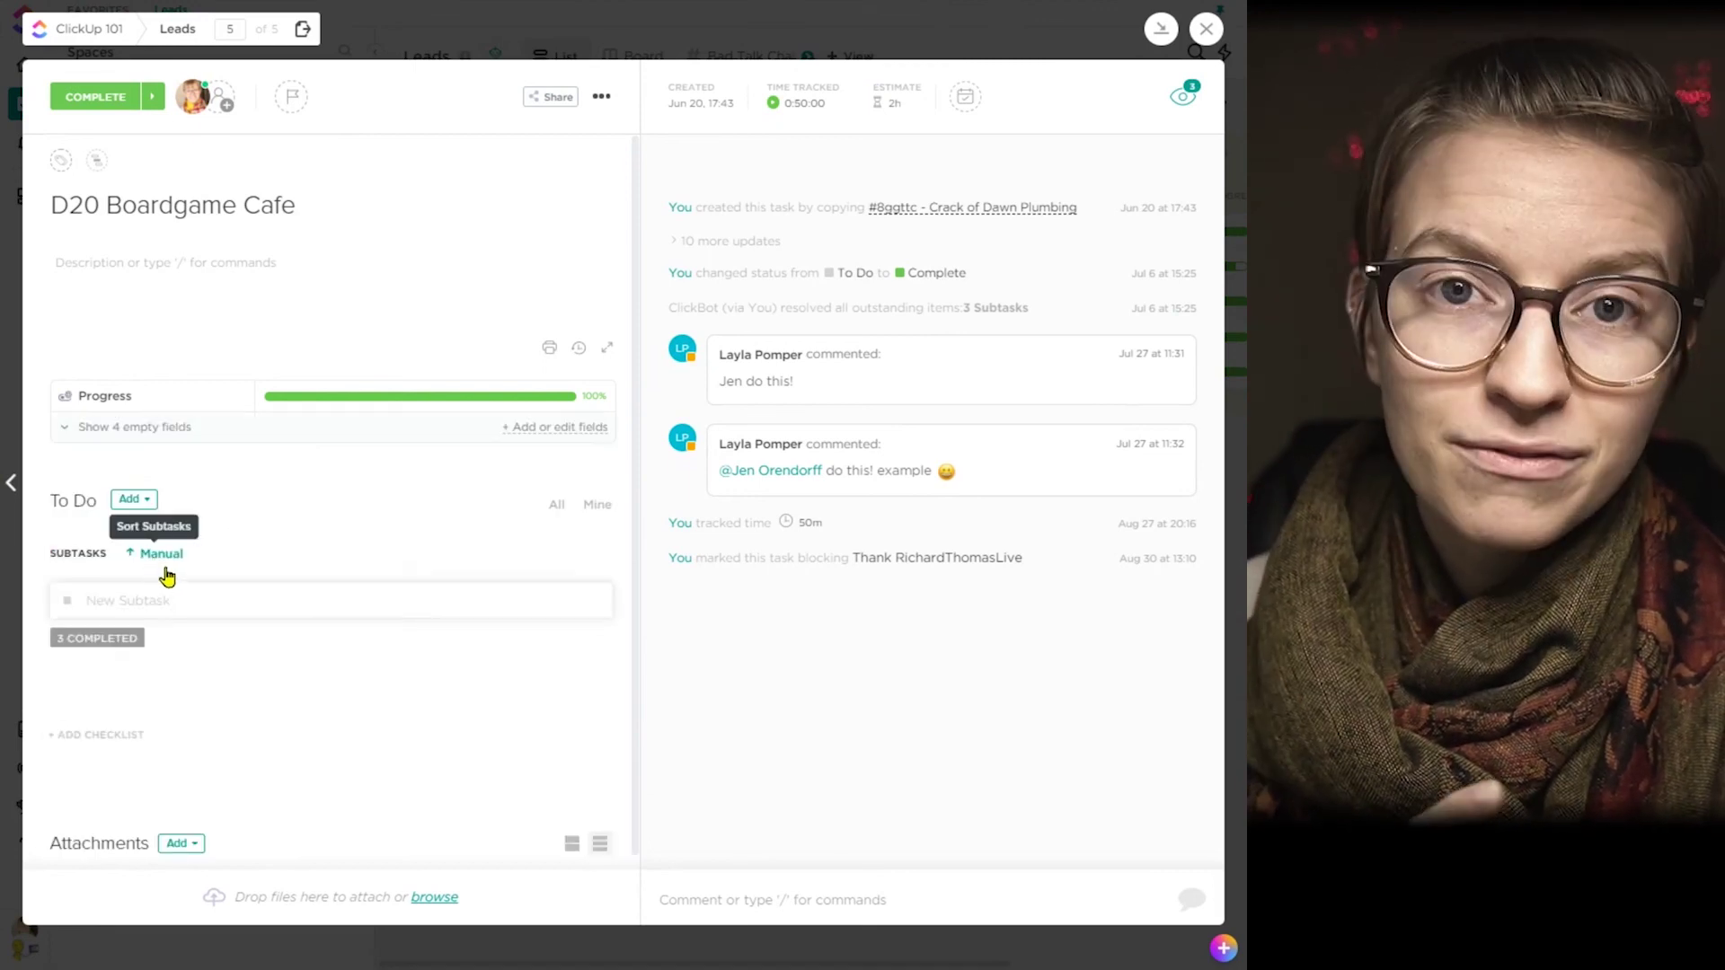
left_click(111, 438)
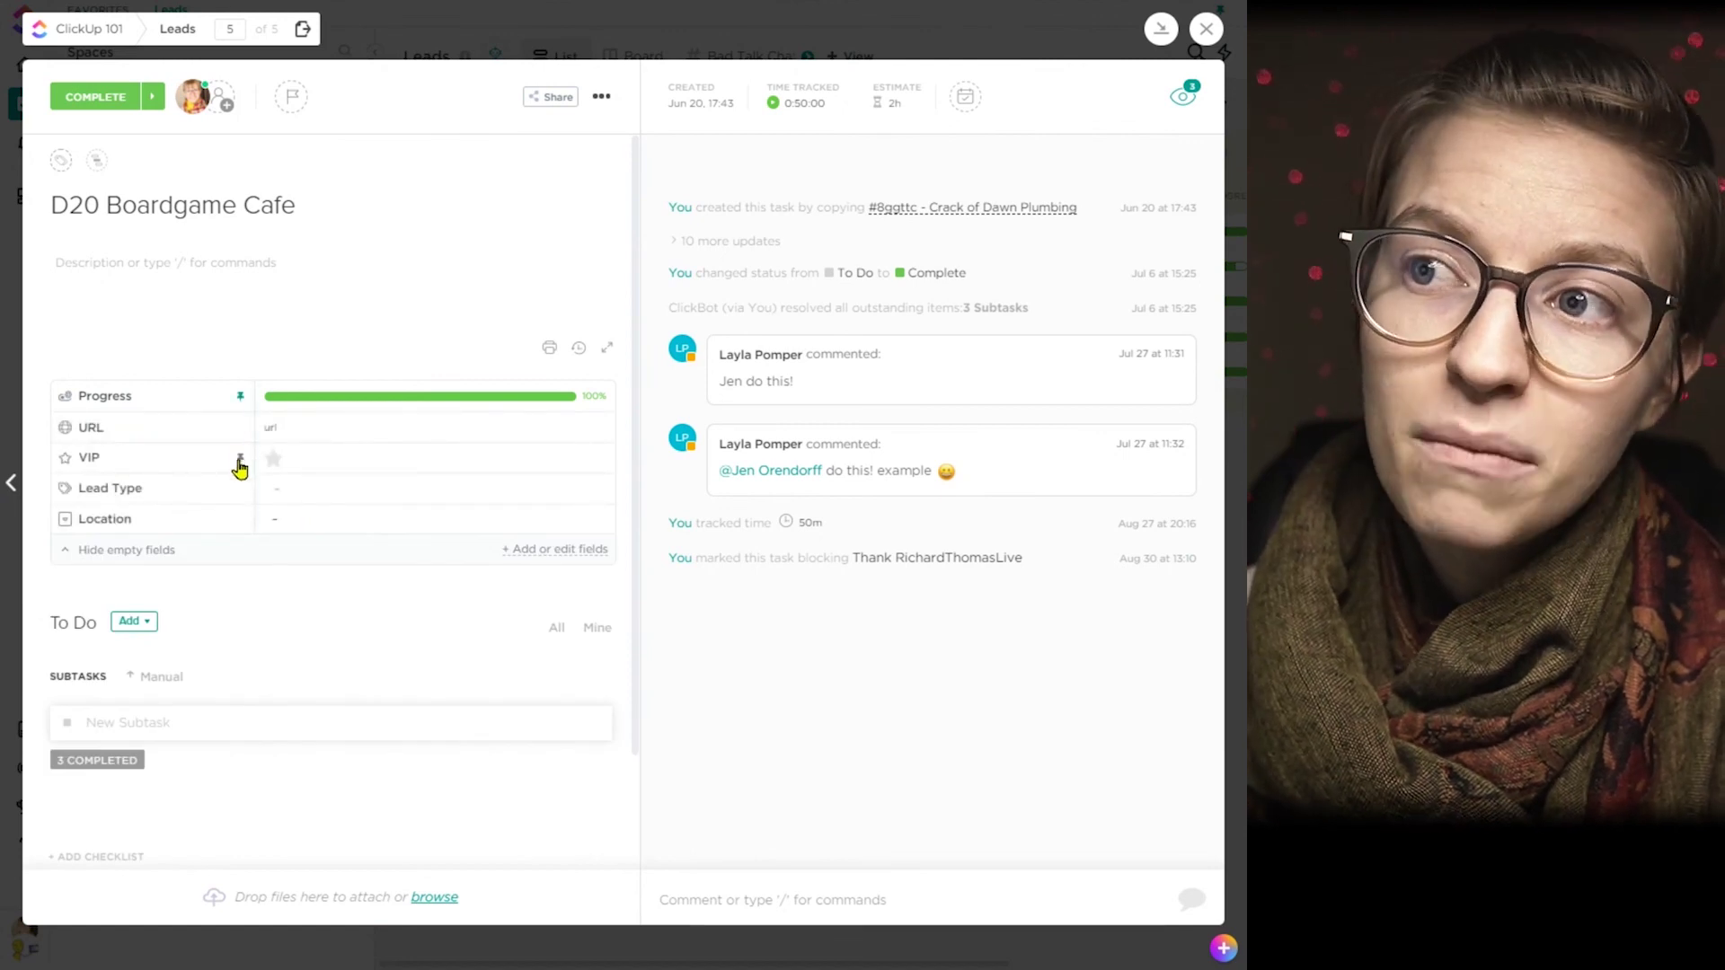
left_click(241, 460)
left_click(130, 550)
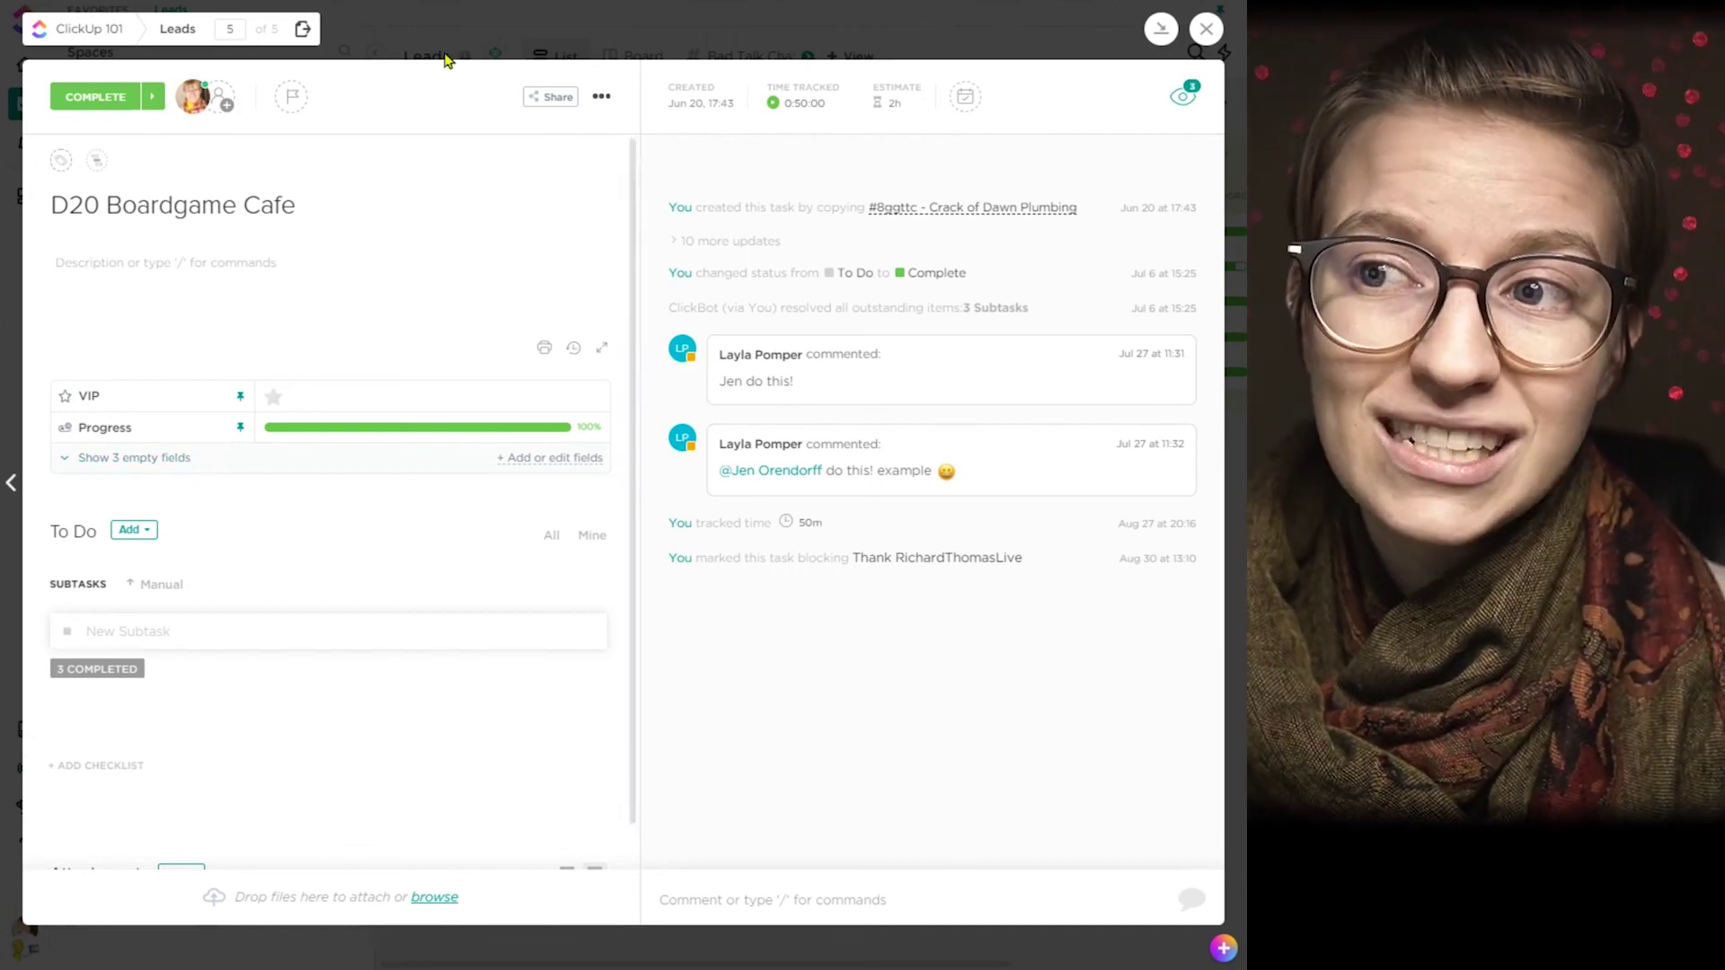
mouse_move(196, 768)
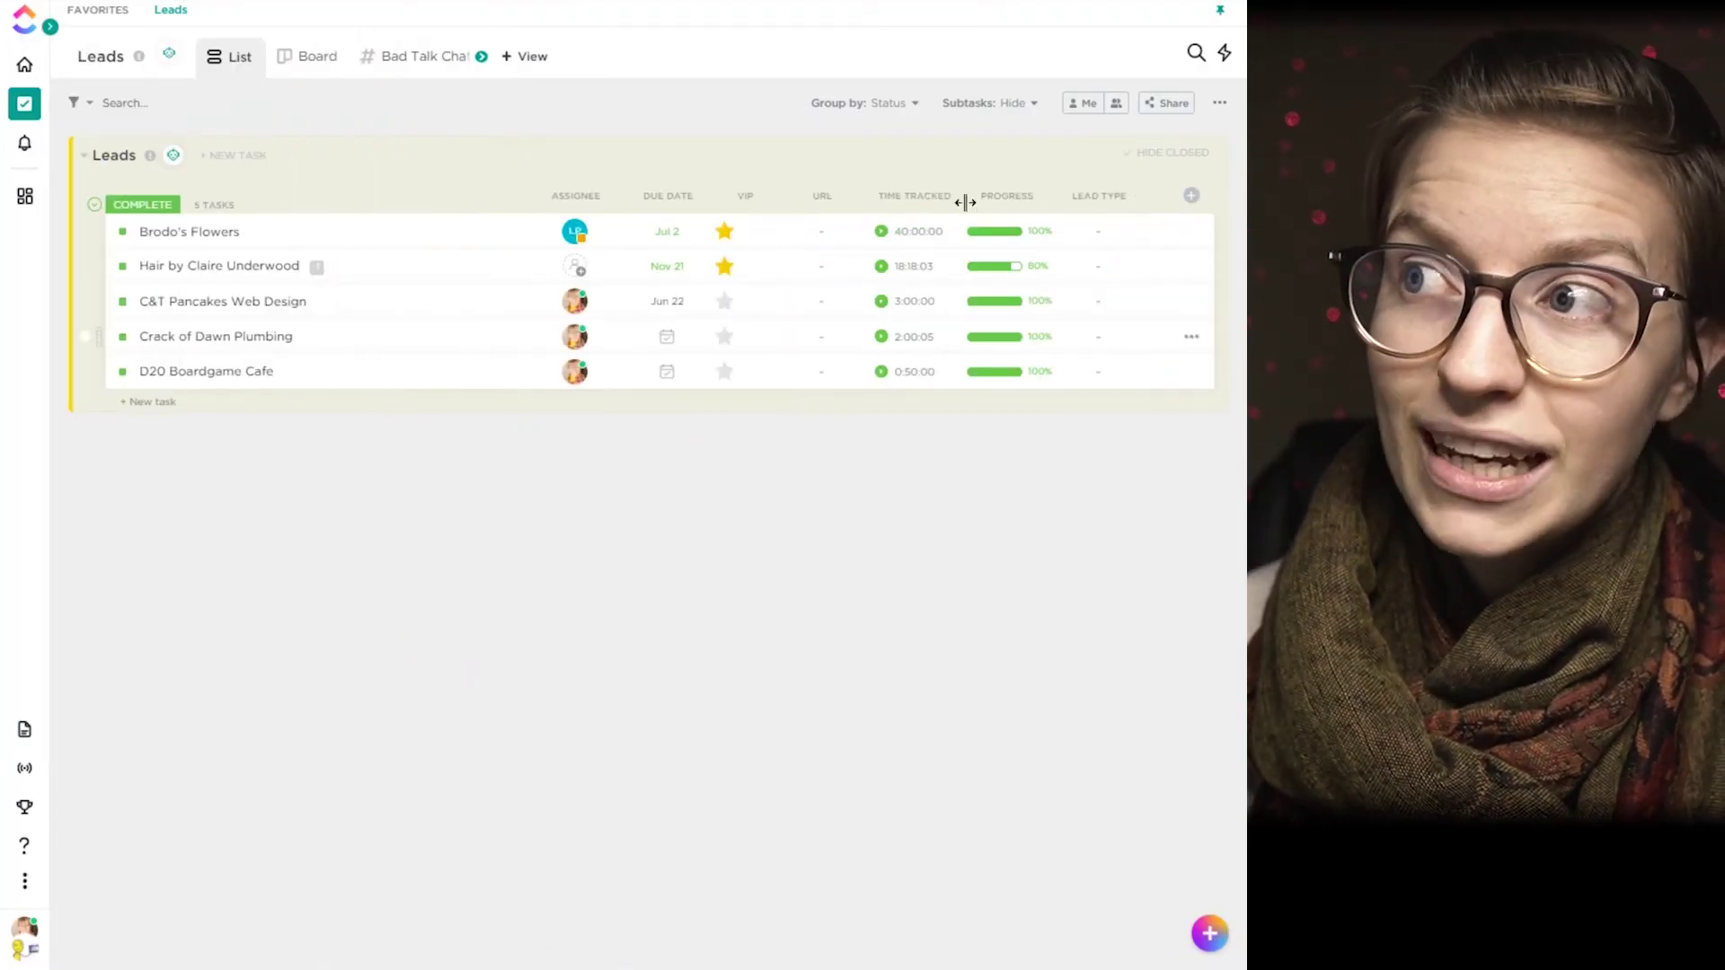
Step: Add Location as a column in the Leads list
left_click(1192, 195)
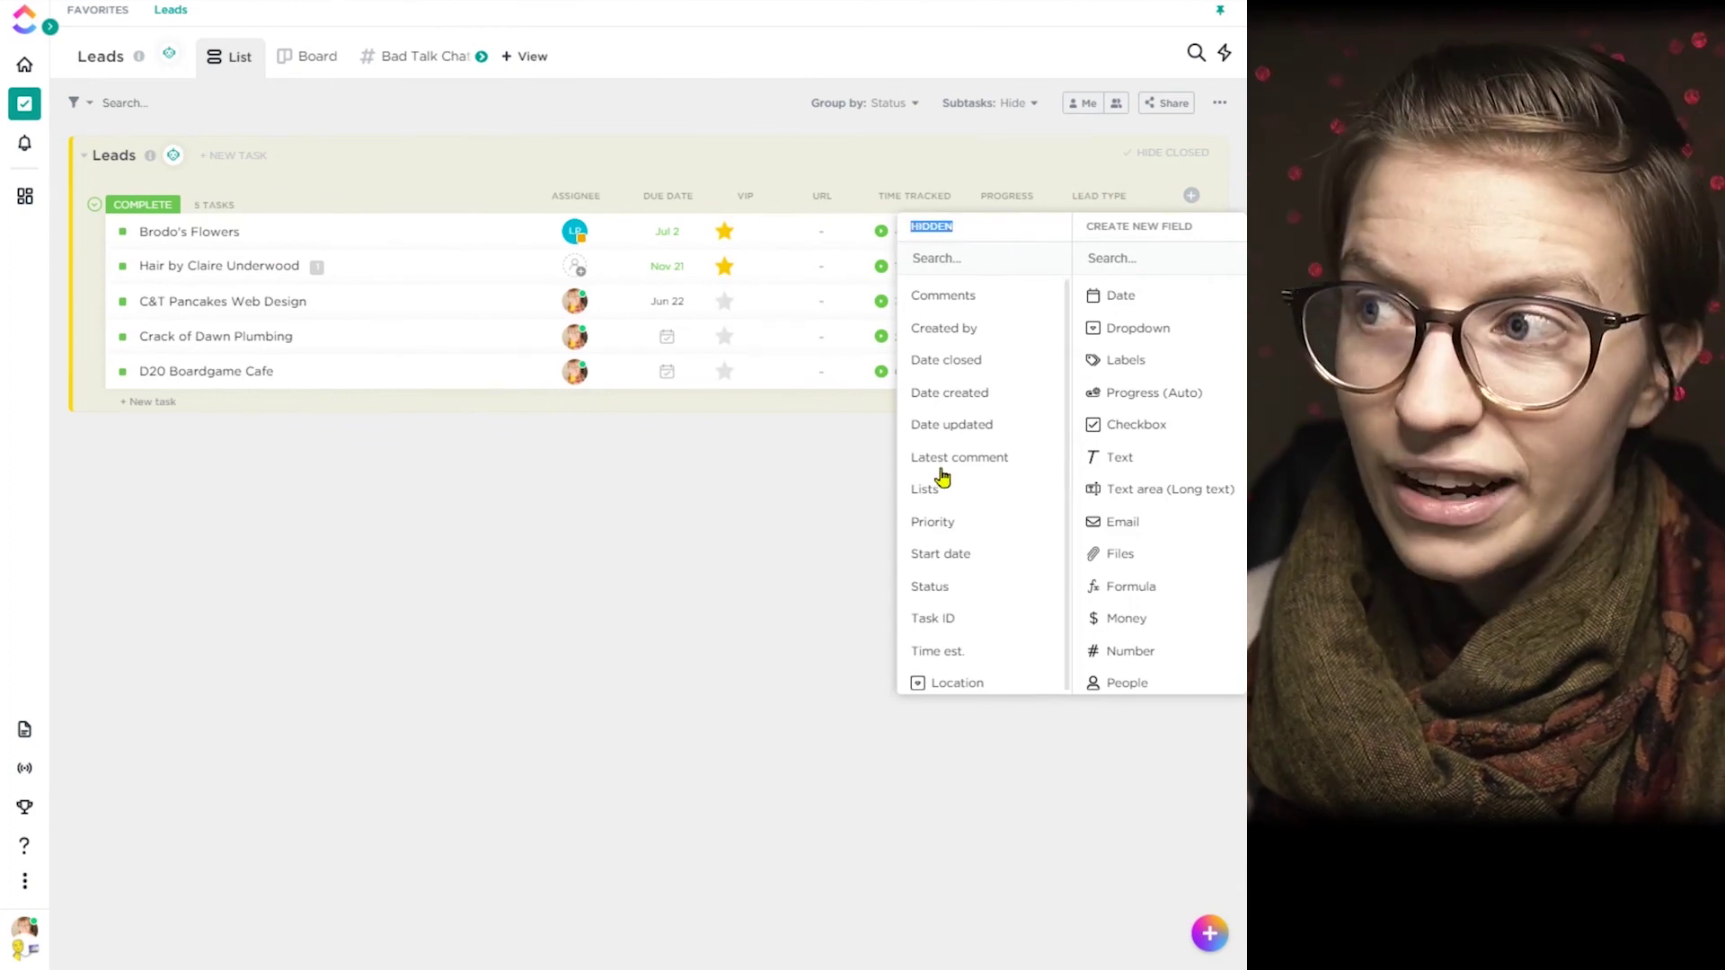
scroll(958, 584, "down", 1)
left_click(958, 678)
left_click(642, 535)
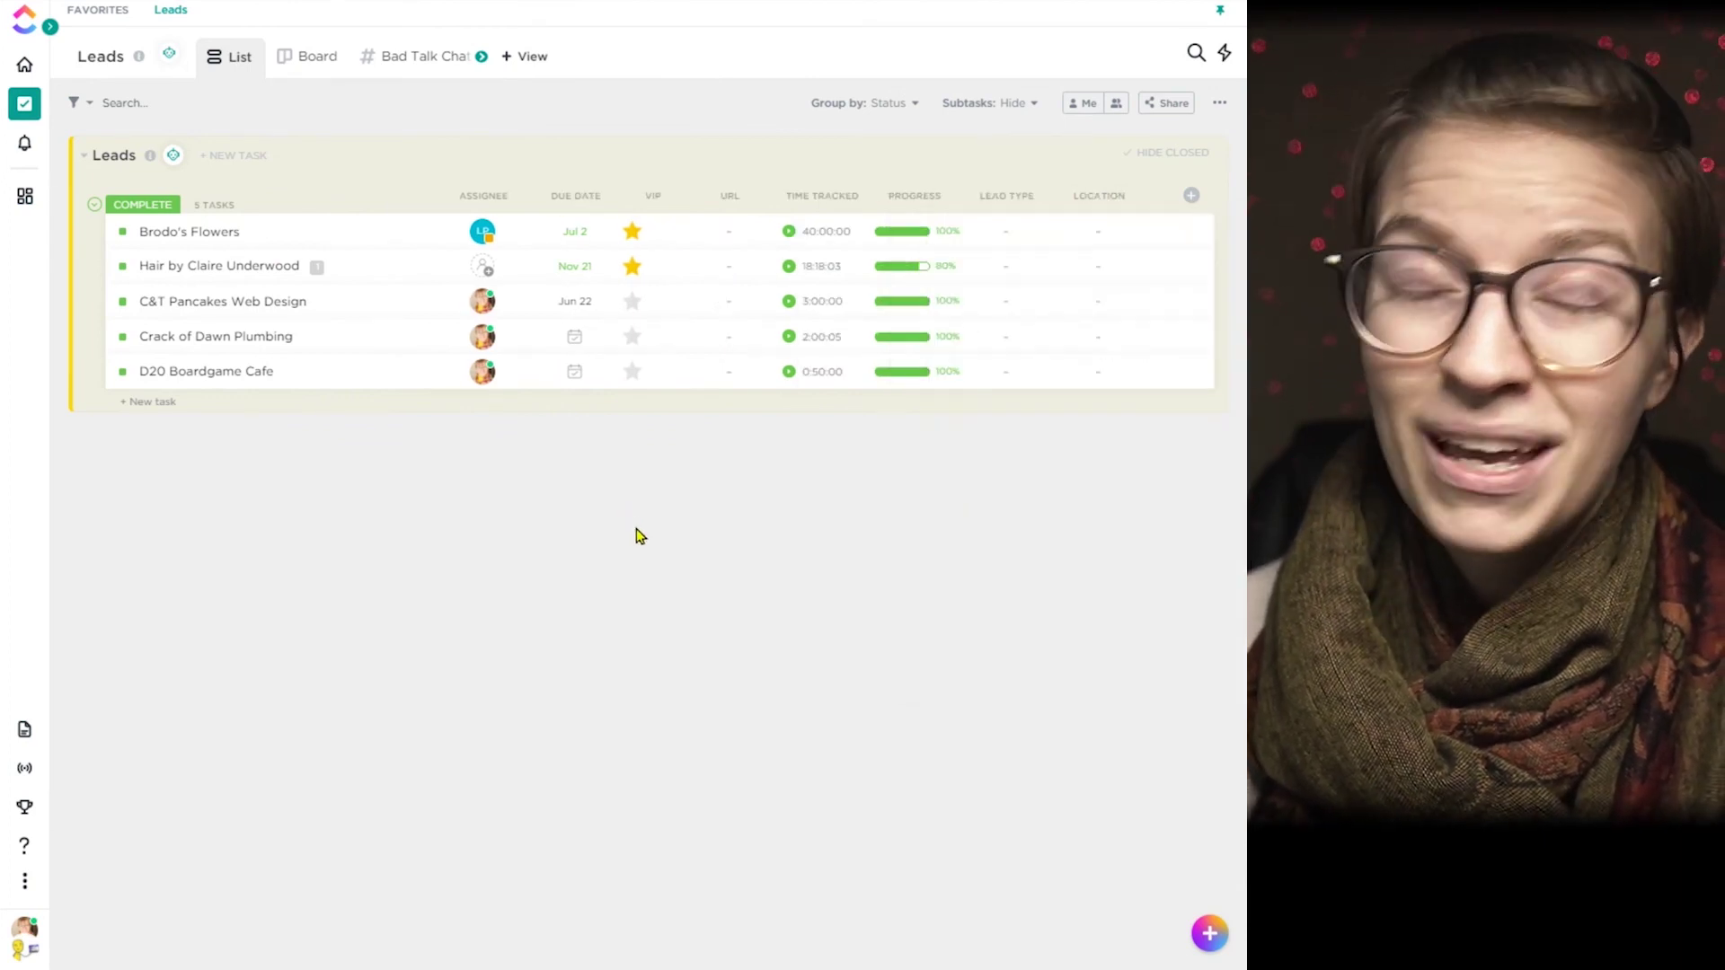
Step: Create a new List view showing Lead Type, Progress and Location columns, then switch to Board
left_click(532, 57)
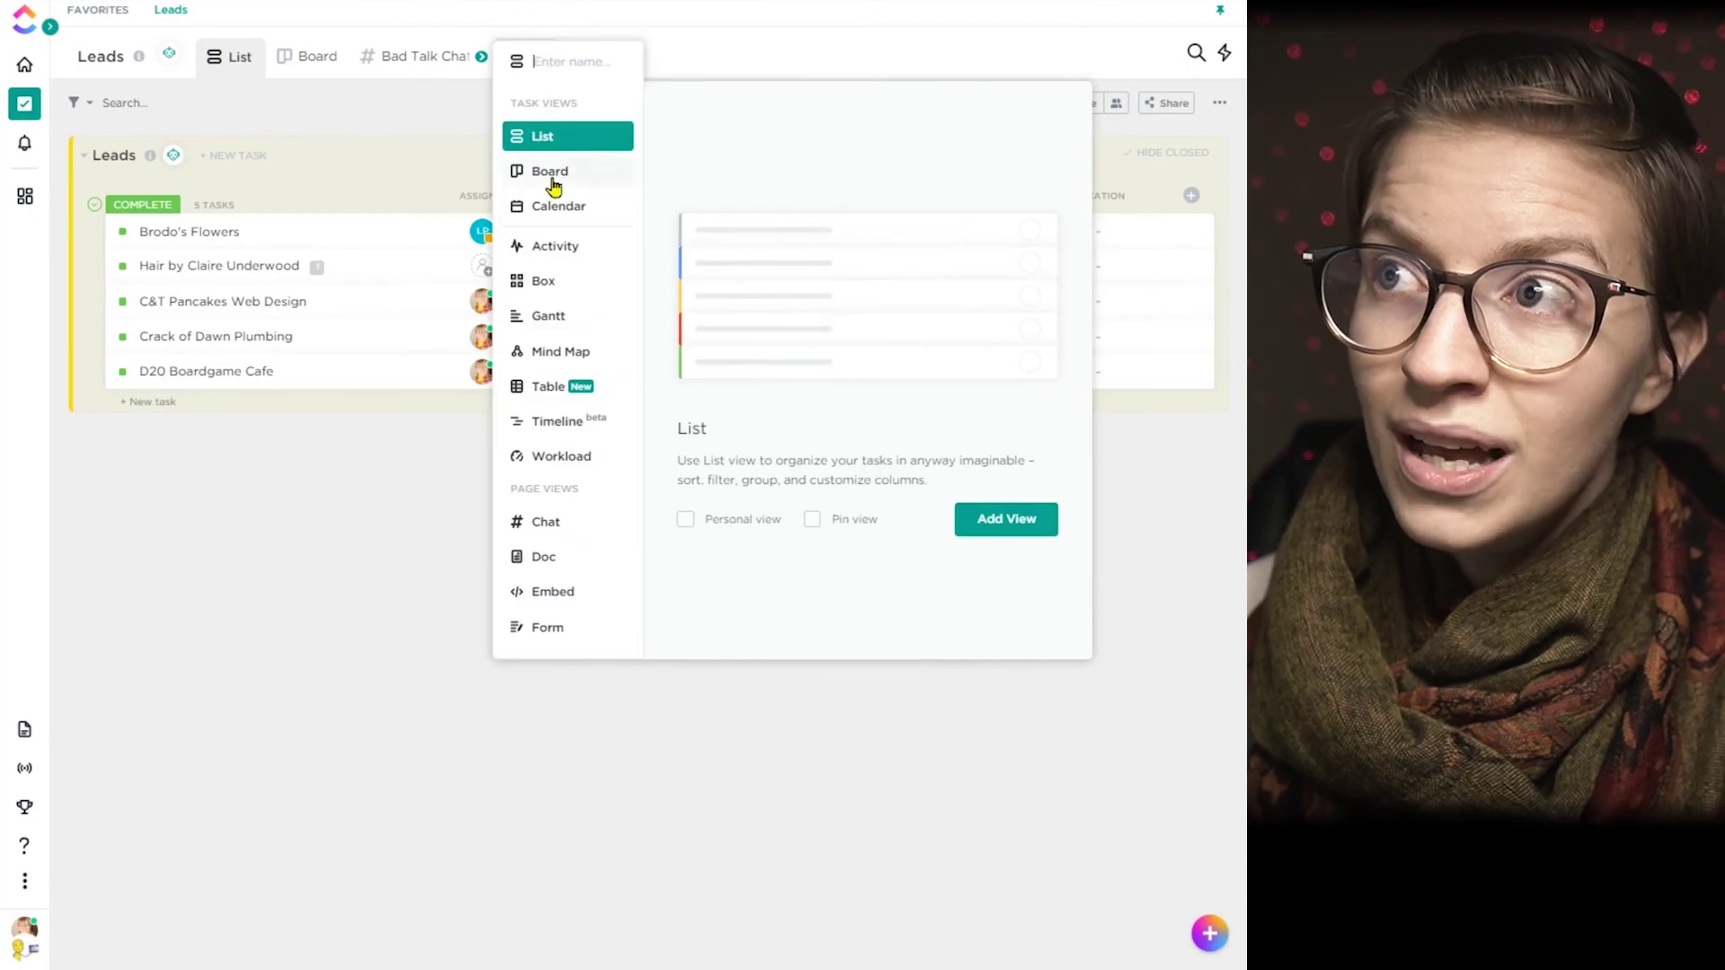
left_click(1047, 530)
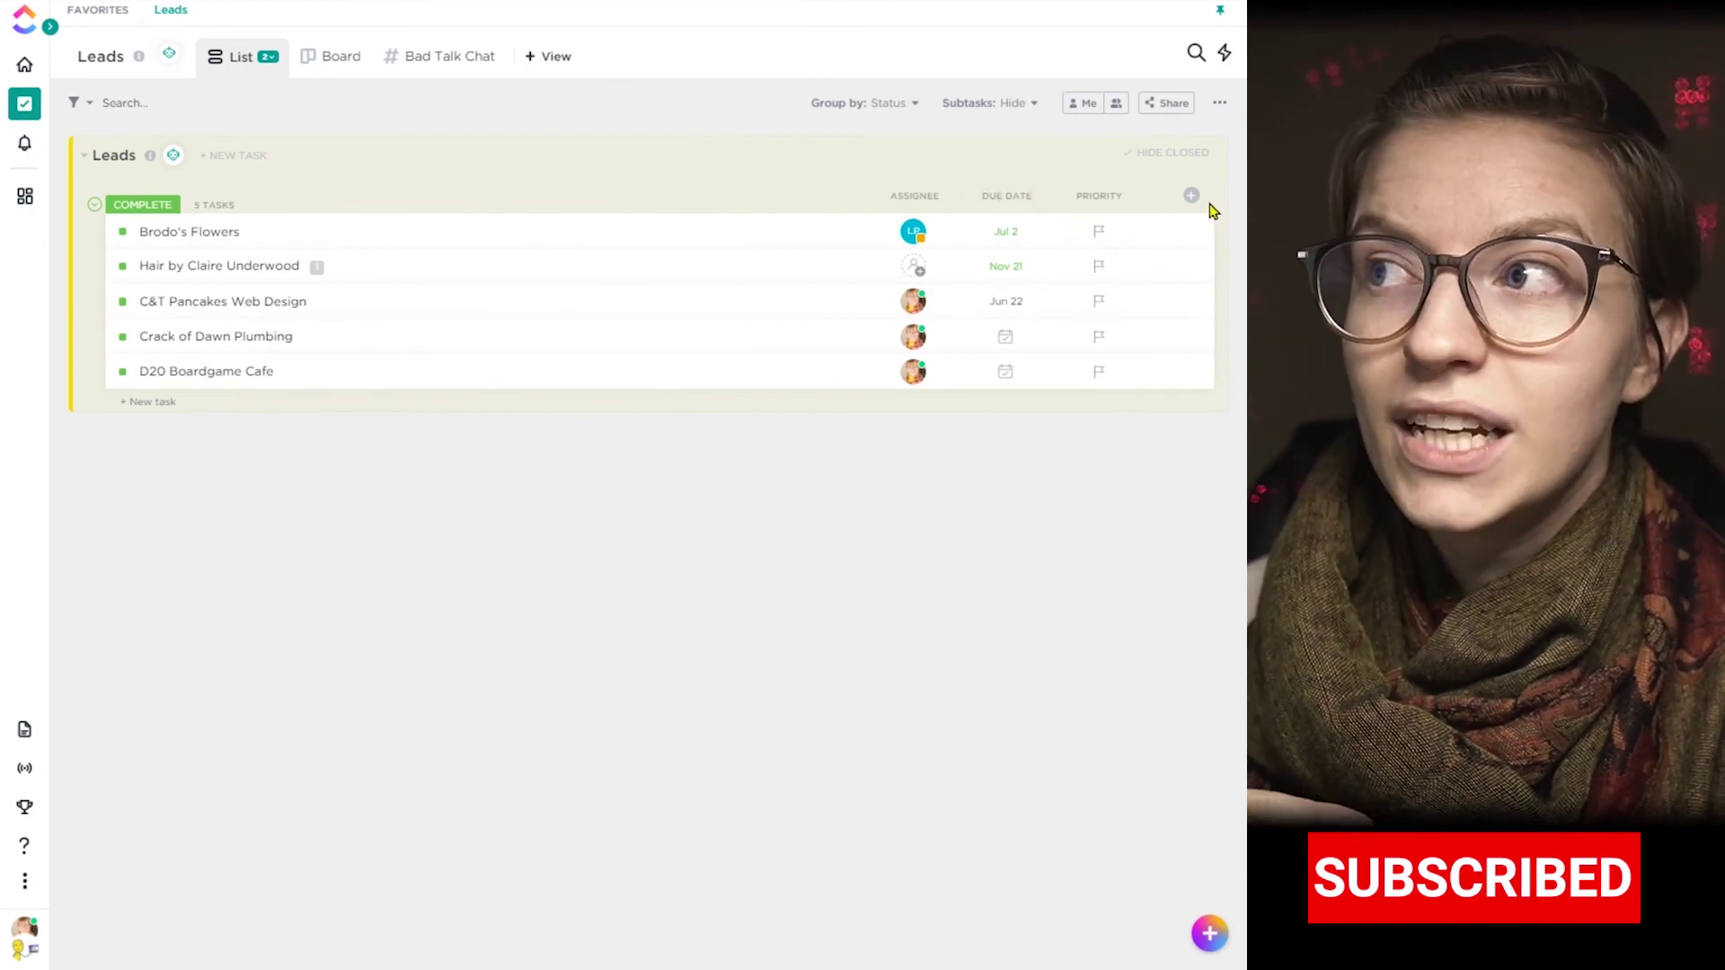
left_click(1192, 197)
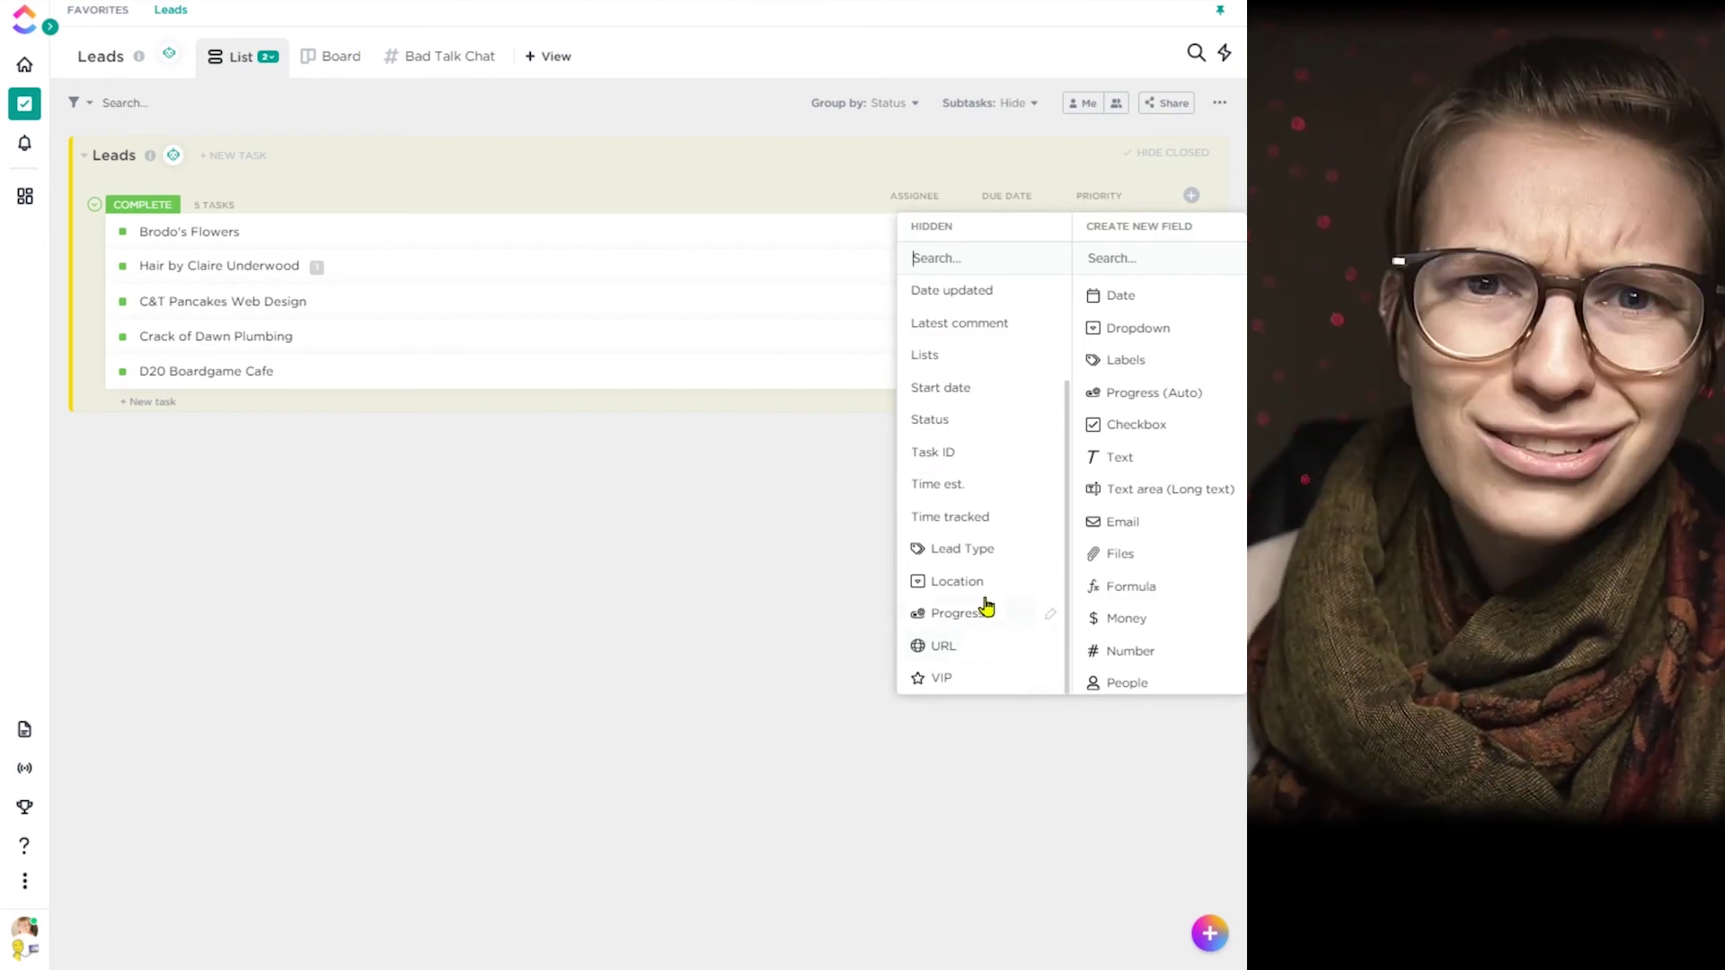
left_click(958, 555)
left_click(951, 578)
left_click(945, 554)
left_click(654, 563)
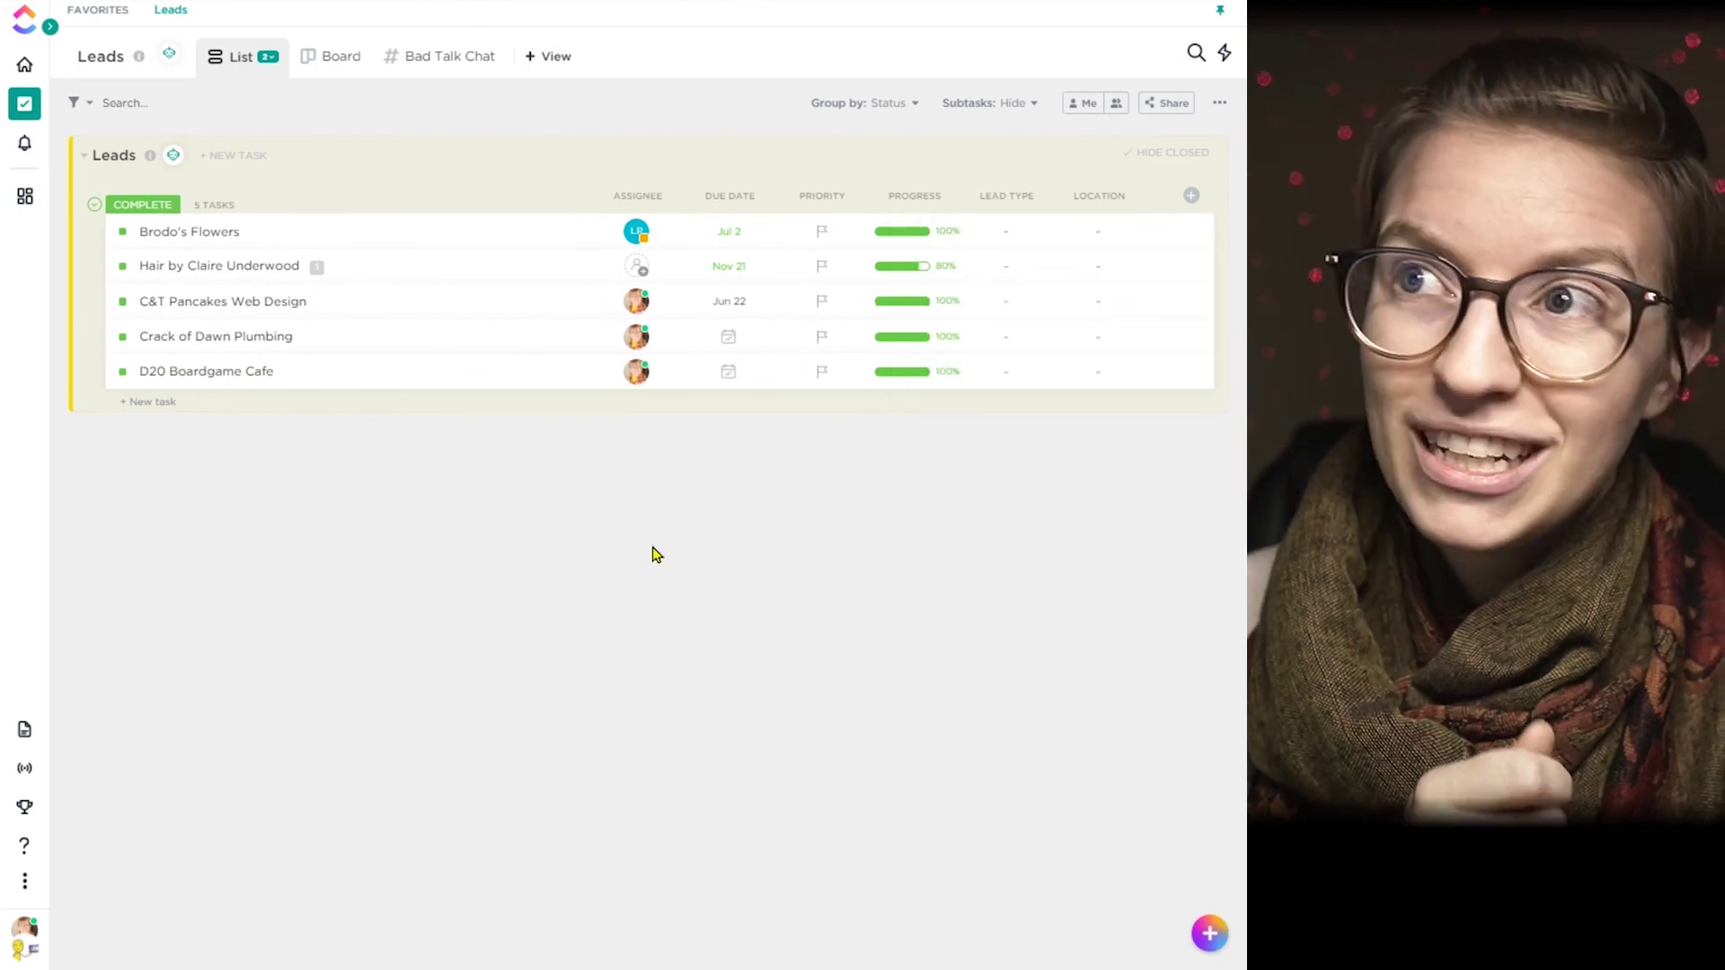
left_click(313, 52)
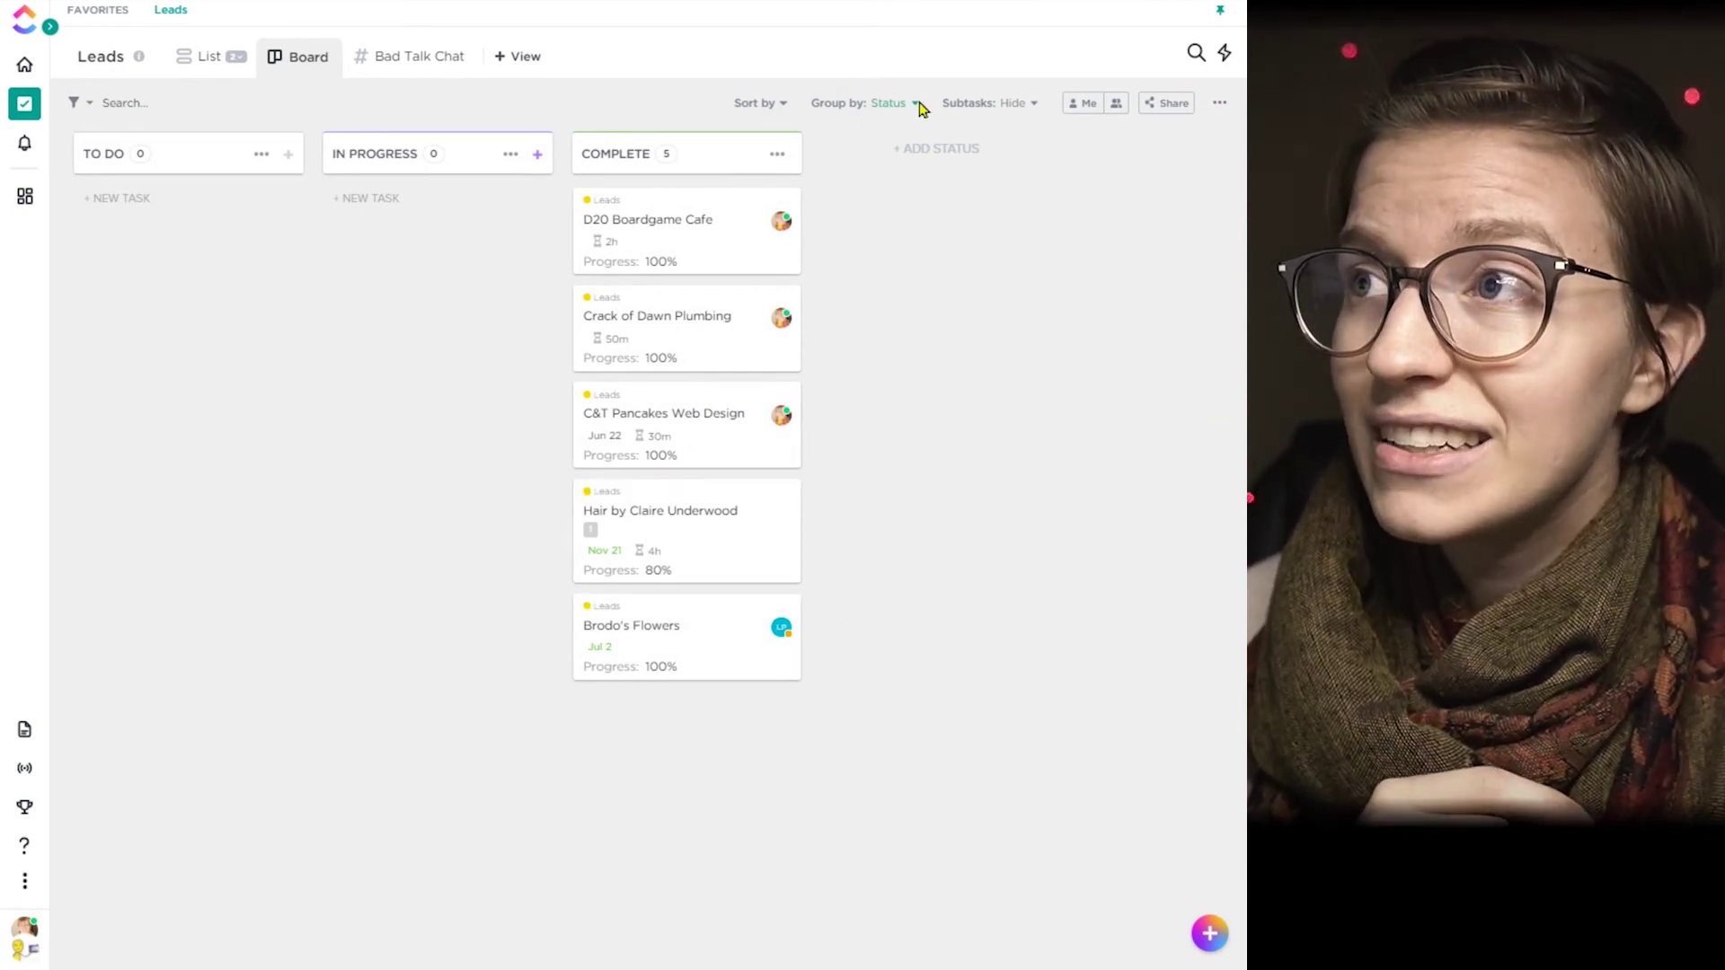
Step: Group the Leads board by the Location custom field
left_click(910, 105)
mouse_move(854, 350)
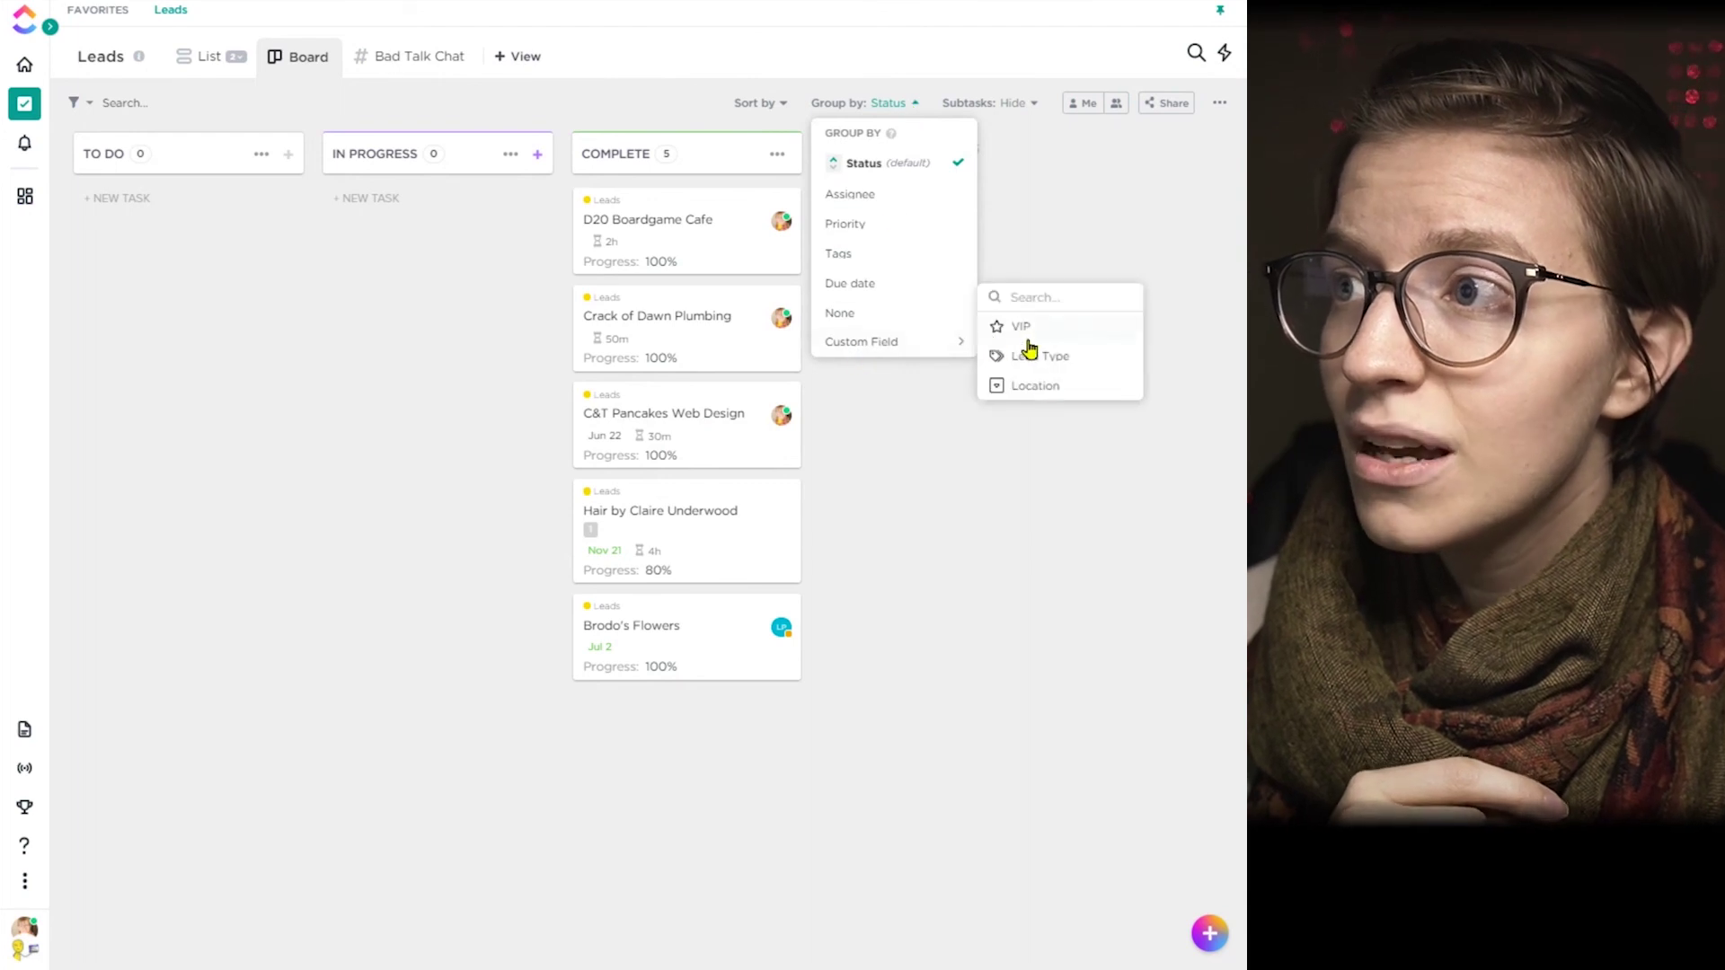
left_click(1035, 386)
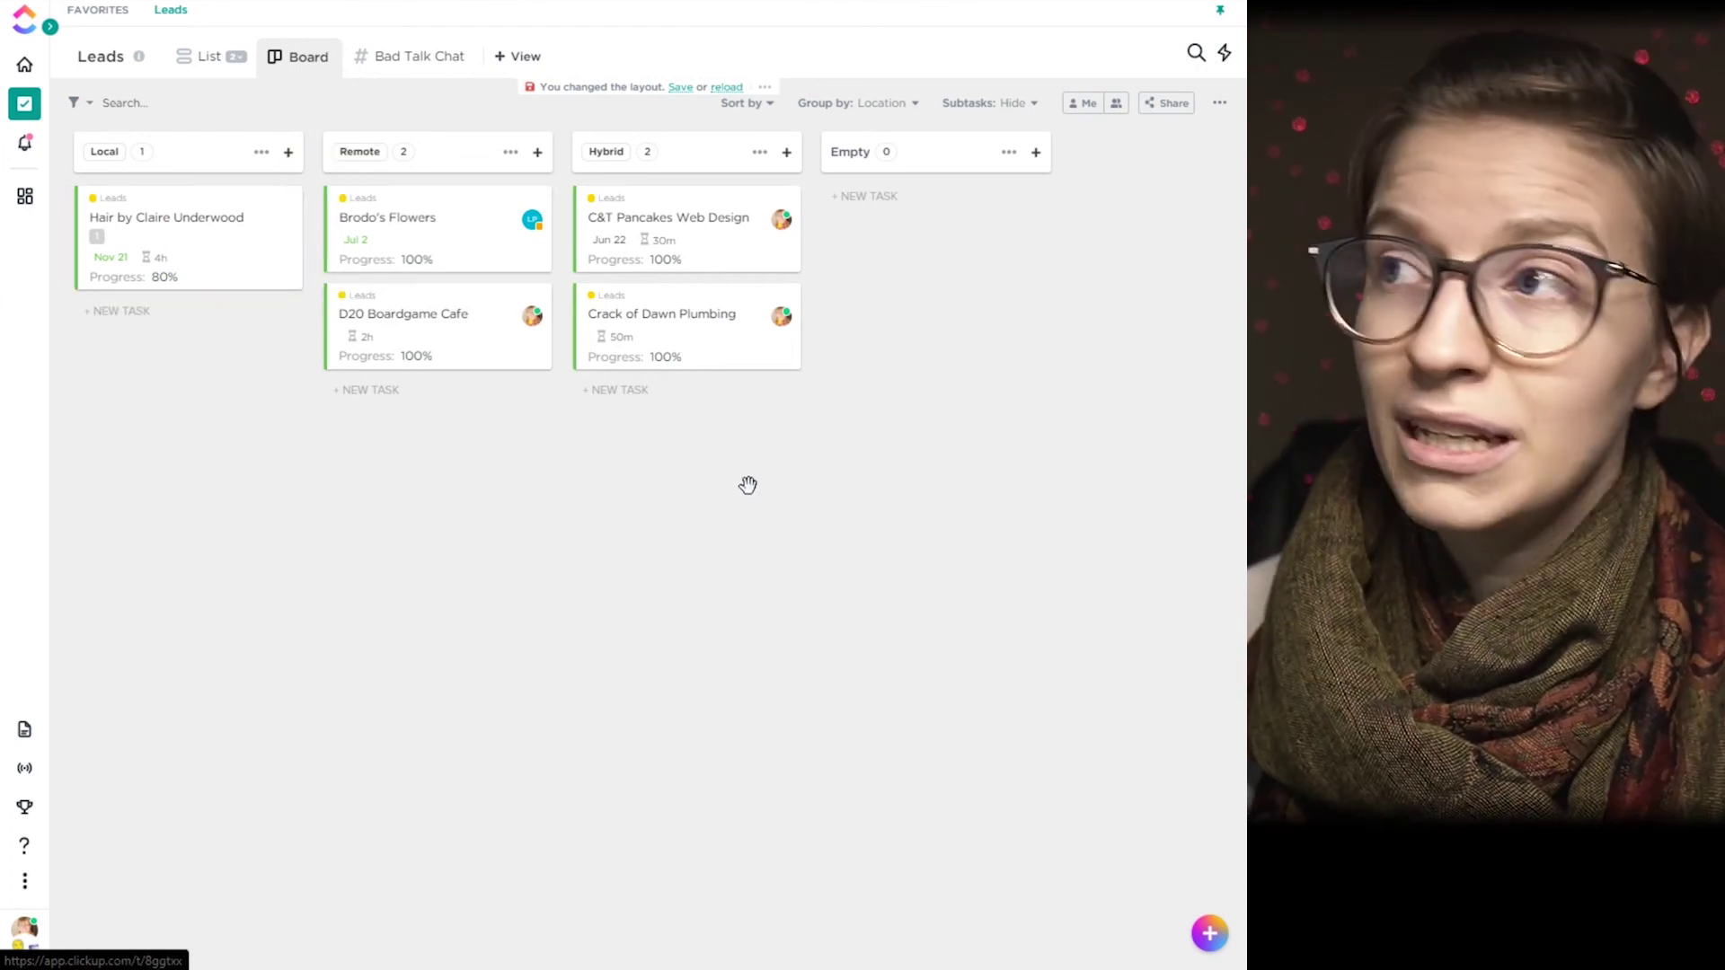
Step: Show VIP, Lead Type and URL custom fields on every board card
left_click(1220, 105)
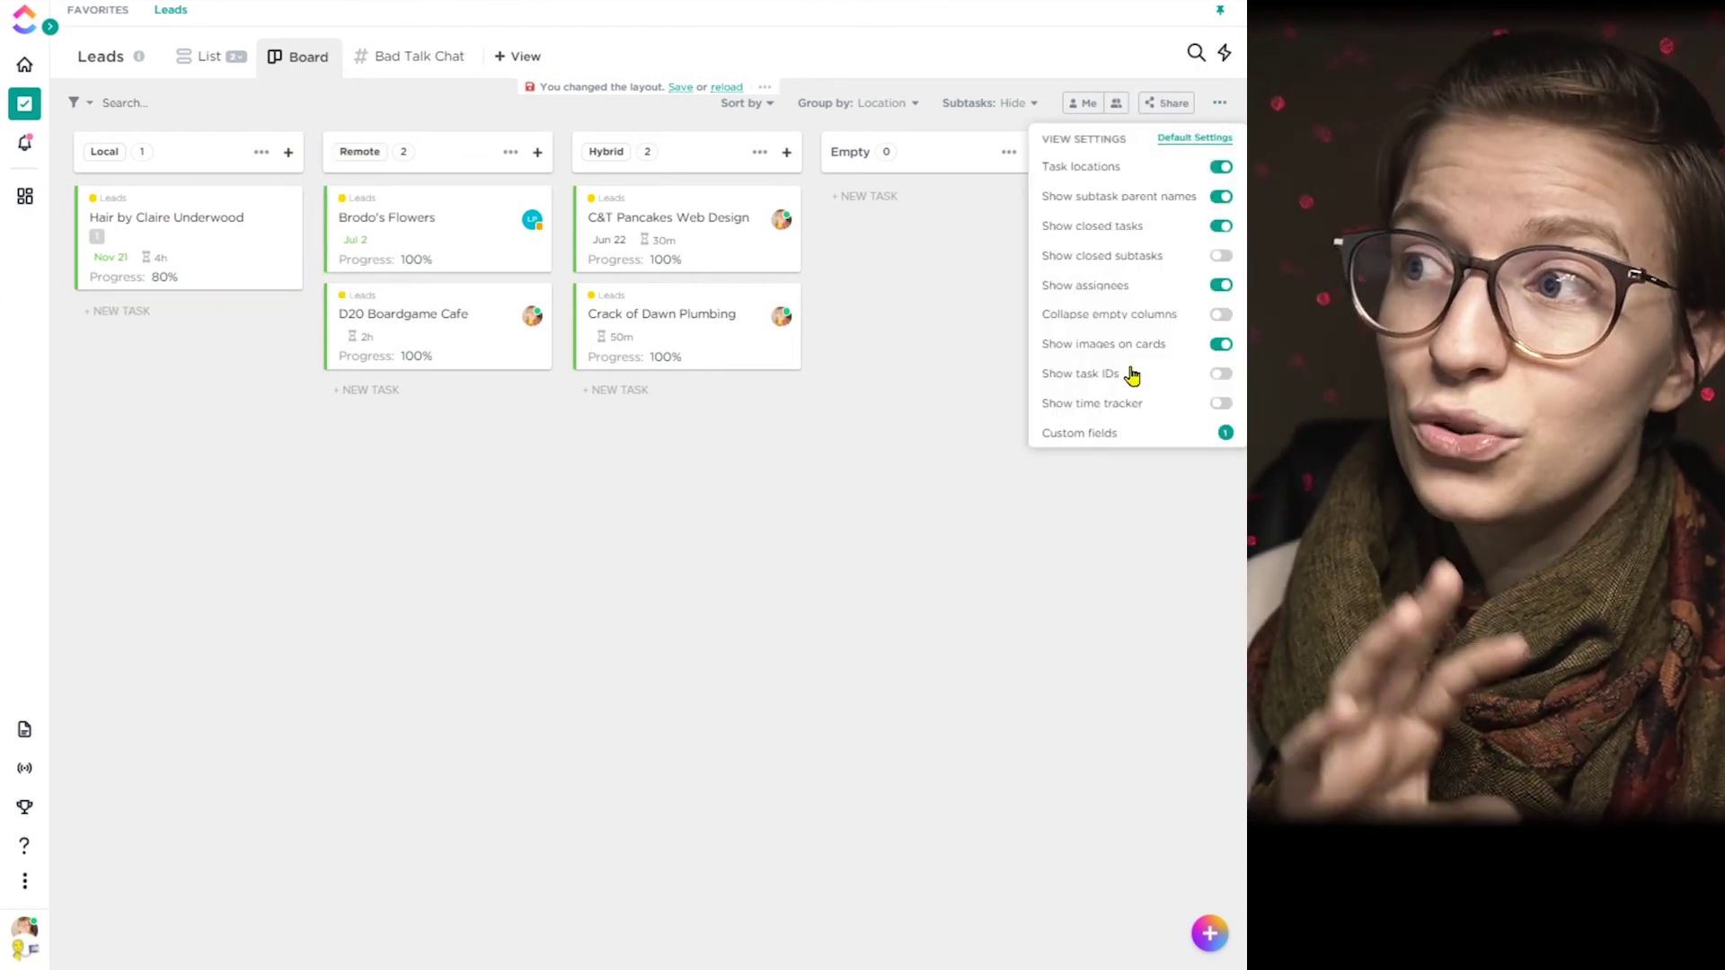
left_click(1105, 431)
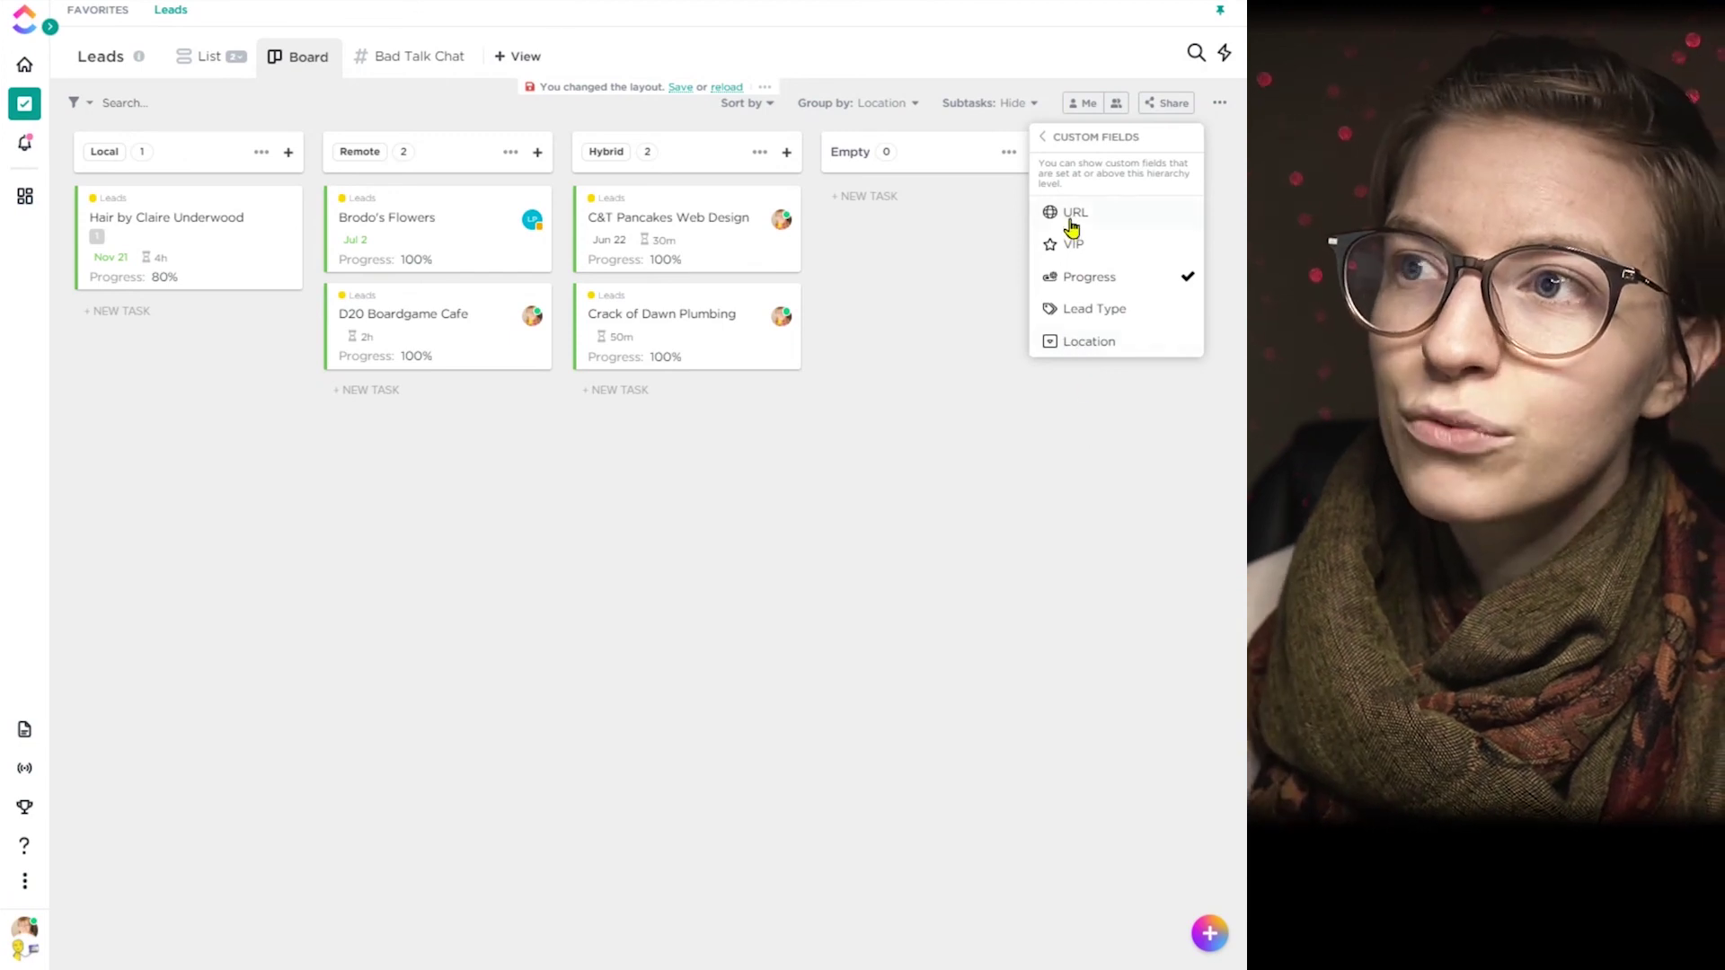
left_click(1076, 242)
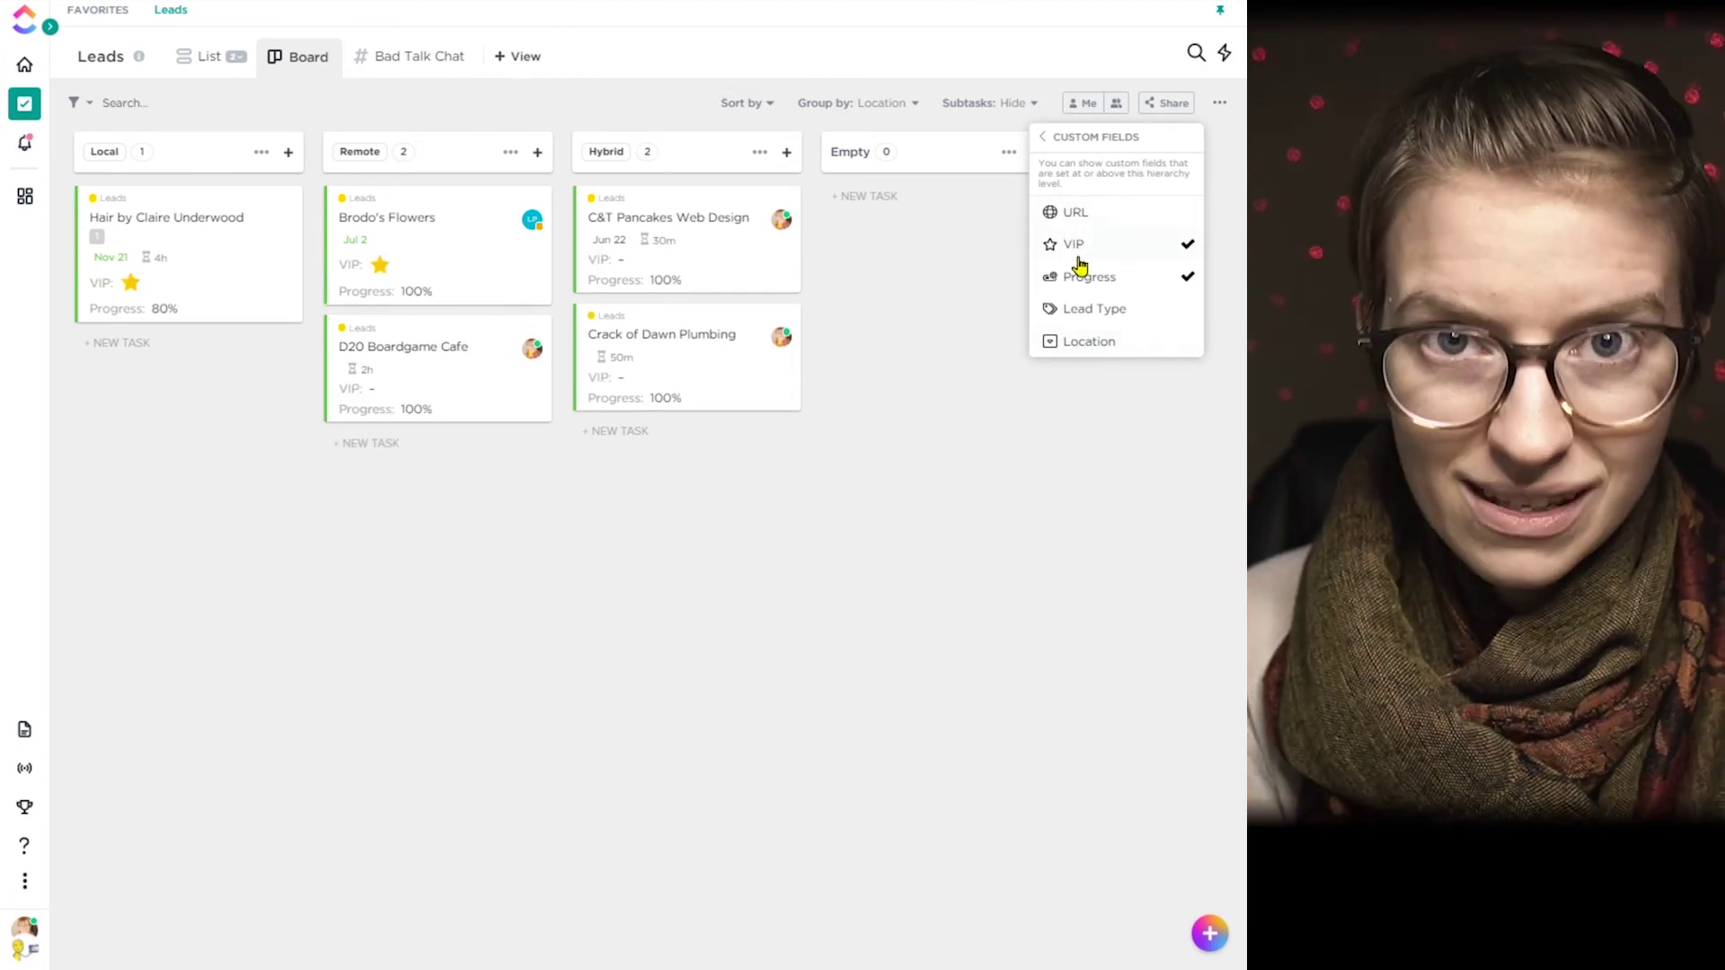
left_click(1087, 310)
left_click(1071, 216)
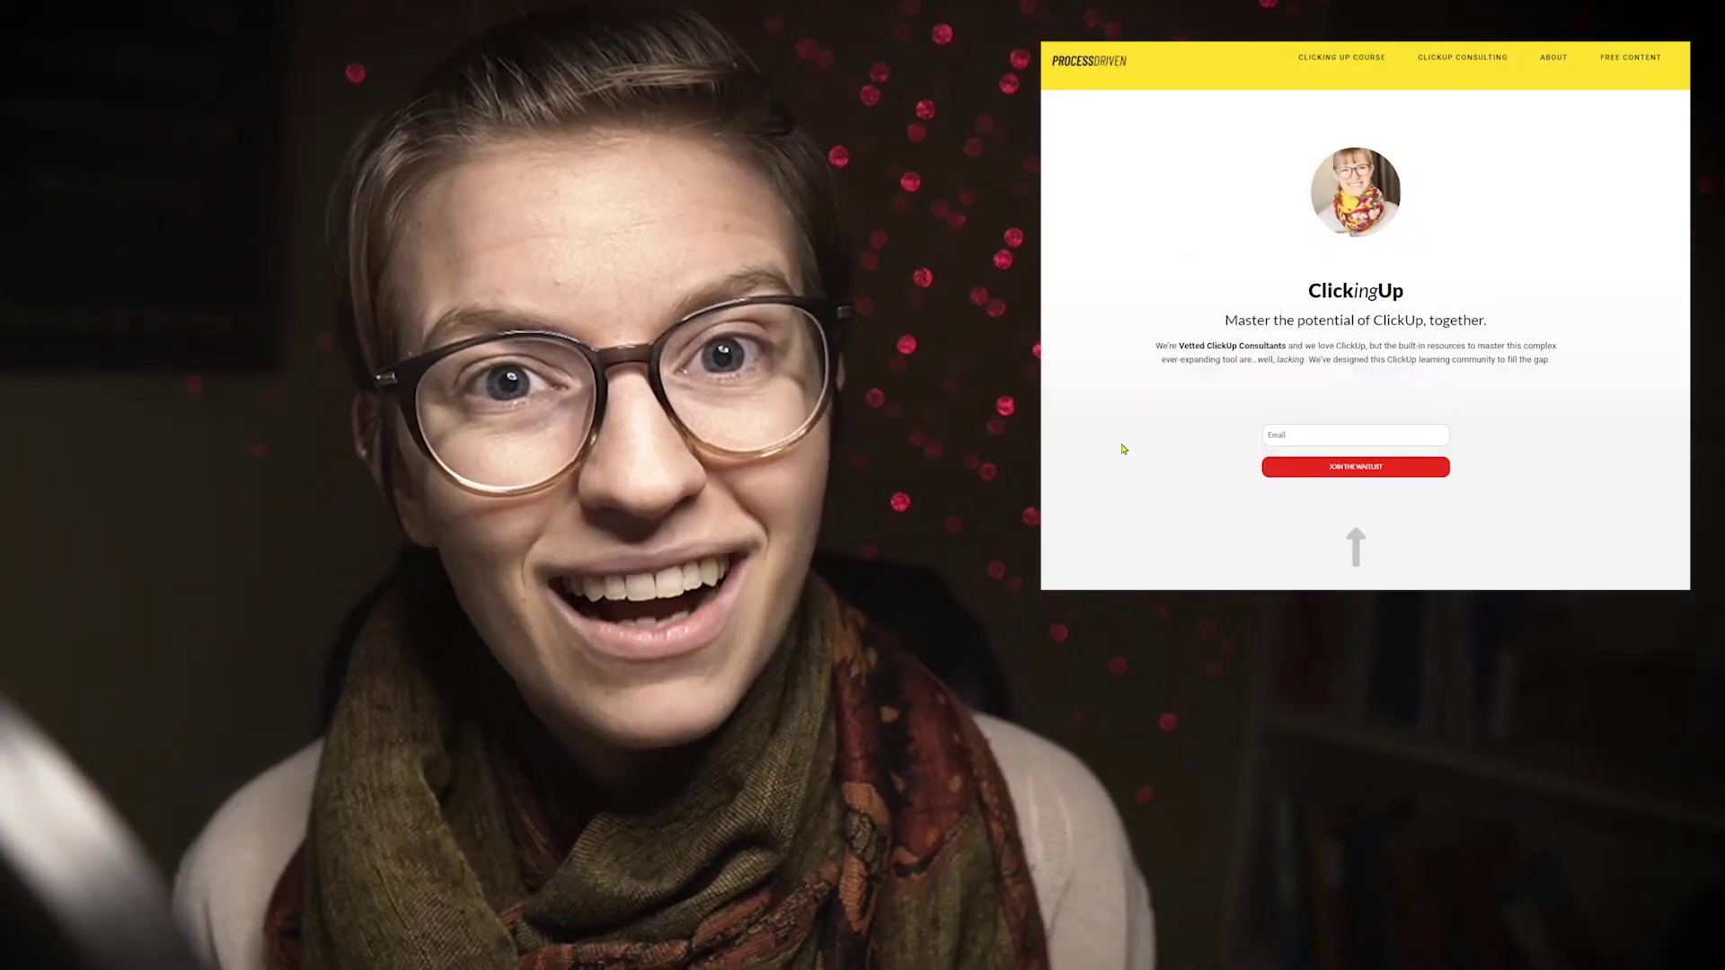
Step: Scroll the ClickingUp landing page down to the 'ClickingUp includes' offerings
scroll(1174, 372, "down", 5)
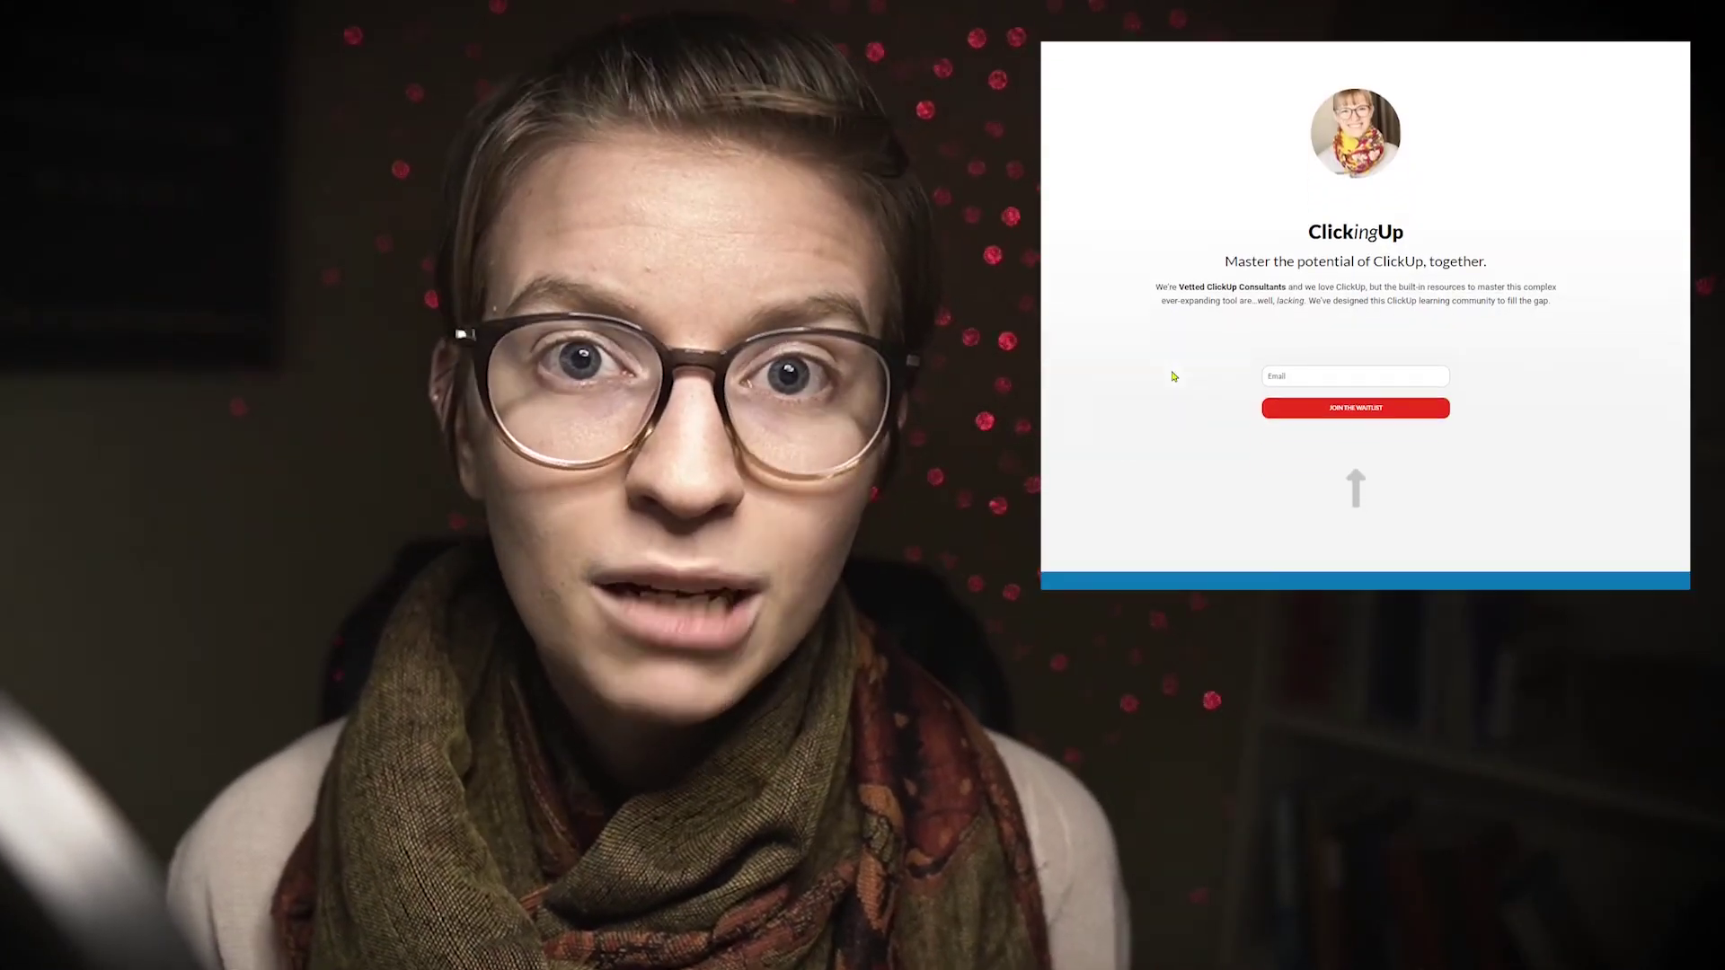
scroll(1170, 376, "down", 3)
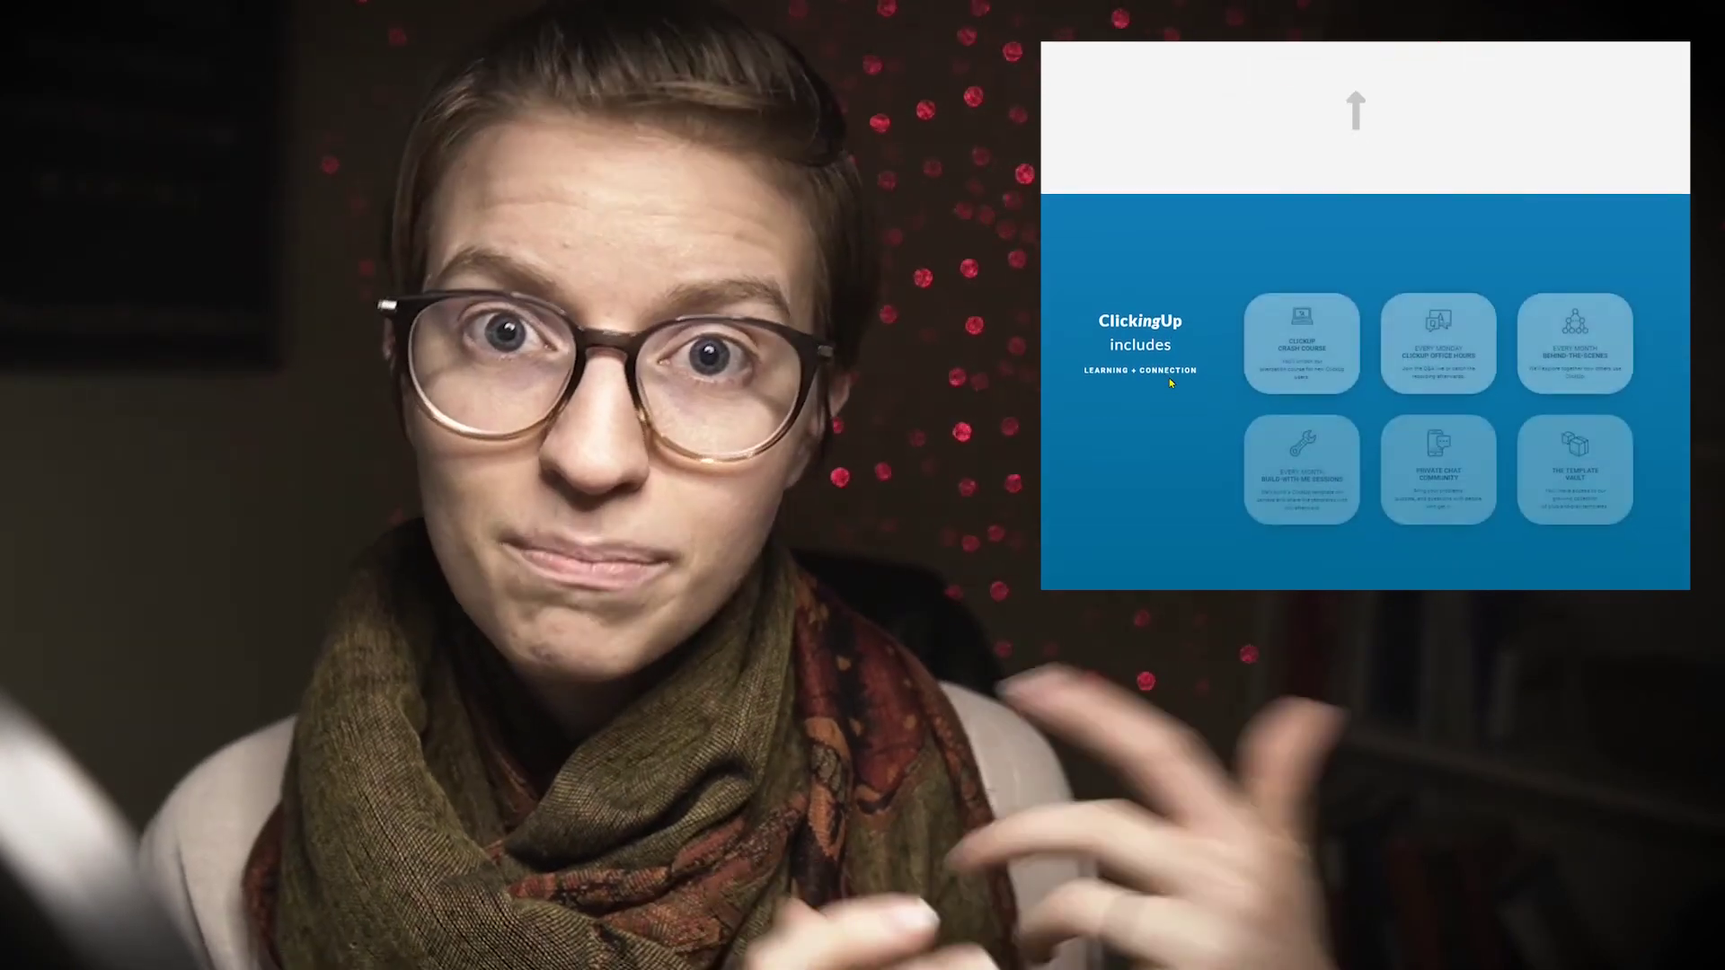